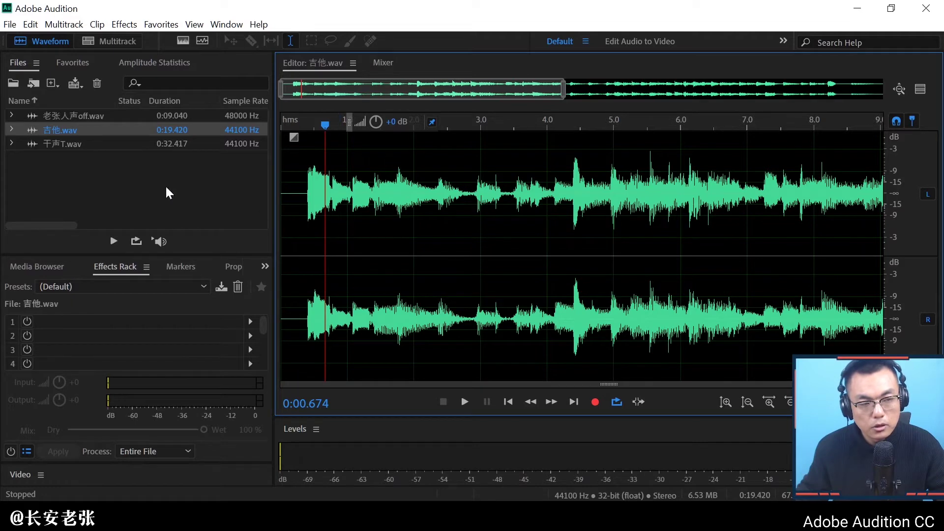
# - Open 老张人声off.wav in the waveform editor and play back the original vocal
pyautogui.doubleClick(82, 117)
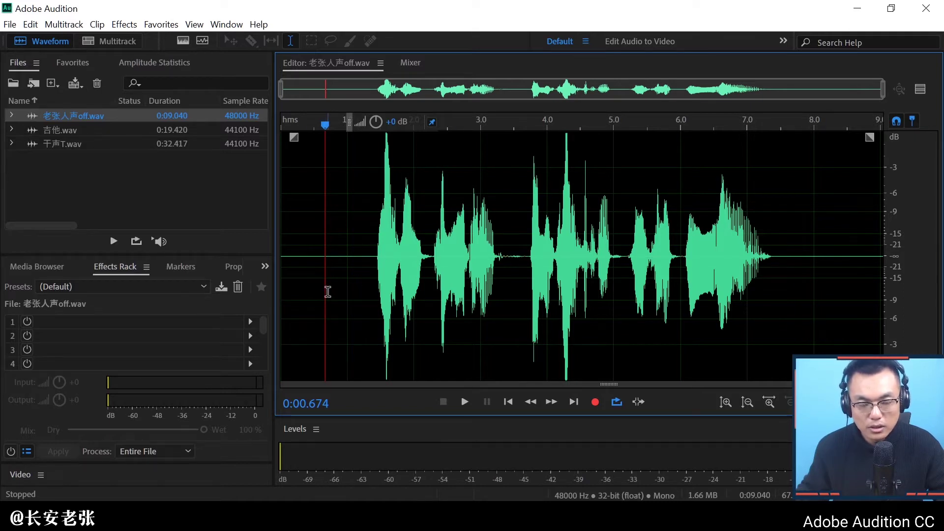
pyautogui.press('space')
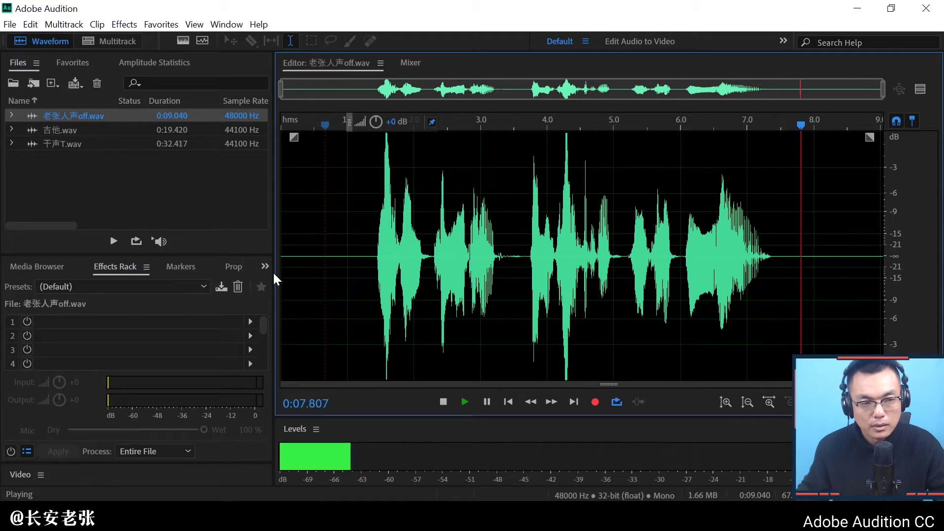
pyautogui.press('space')
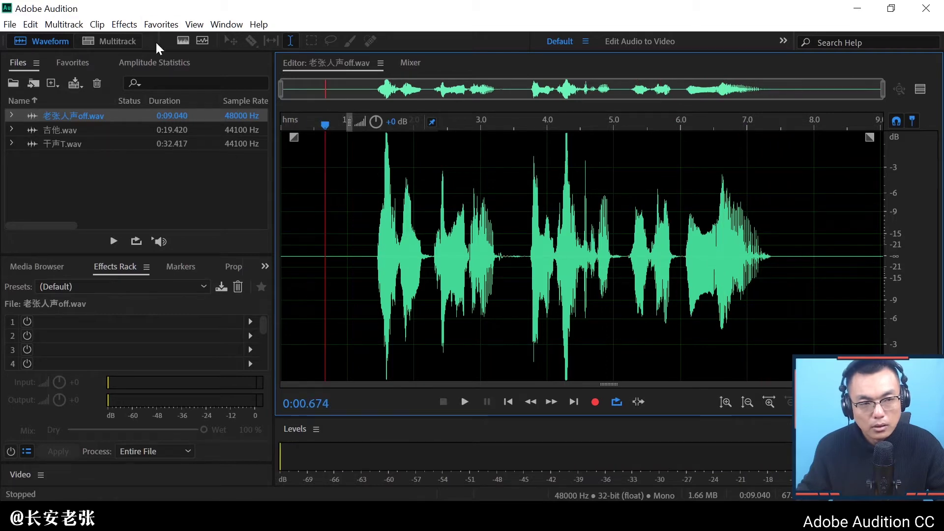
# - Open the Stretch and Pitch (process) effect for the vocal clip
pyautogui.click(133, 26)
pyautogui.moveTo(206, 325)
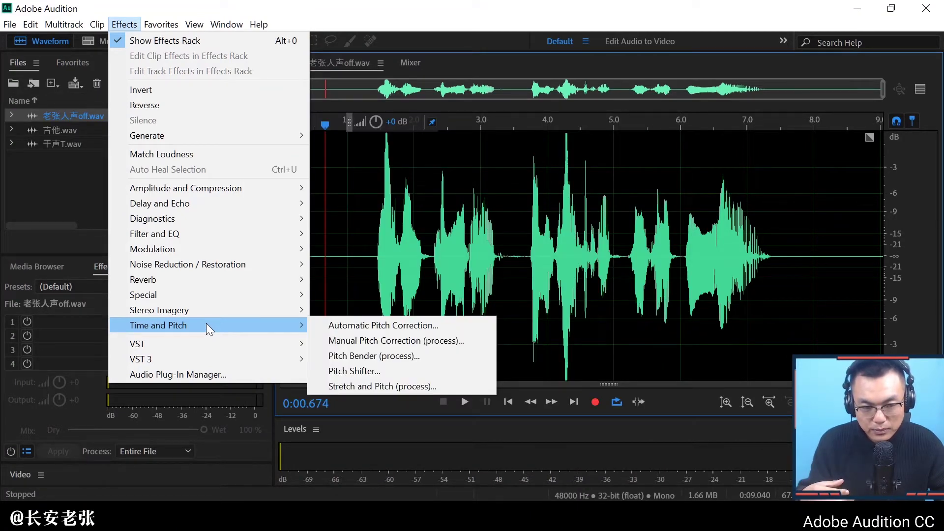
pyautogui.click(356, 387)
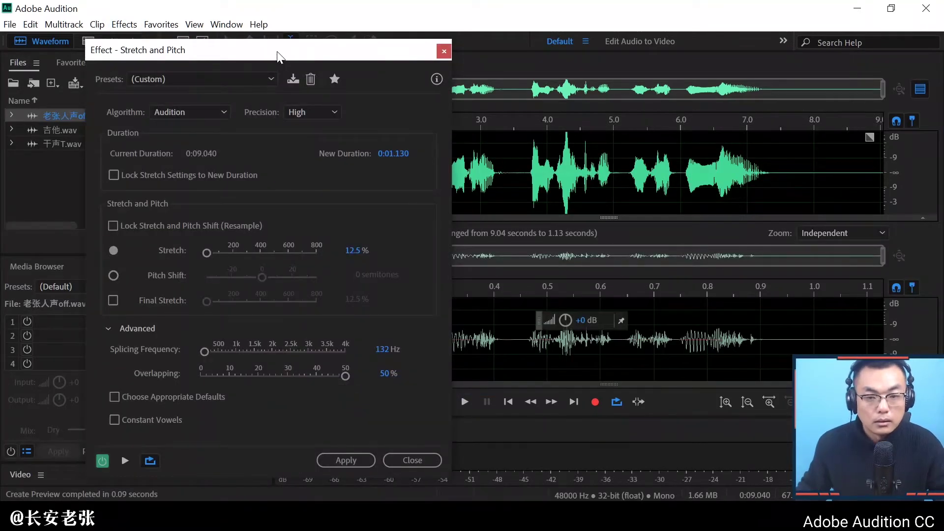
pyautogui.moveTo(276, 51)
pyautogui.mouseDown()
pyautogui.moveTo(334, 59)
pyautogui.moveTo(264, 53)
pyautogui.mouseUp()
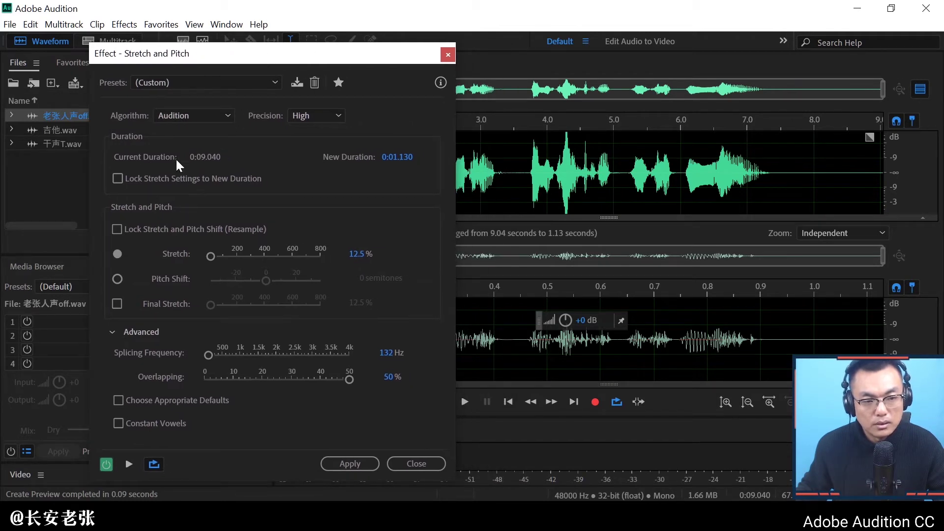
# - Load the Fast Talker preset with iZotope Radius as the algorithm
pyautogui.click(207, 82)
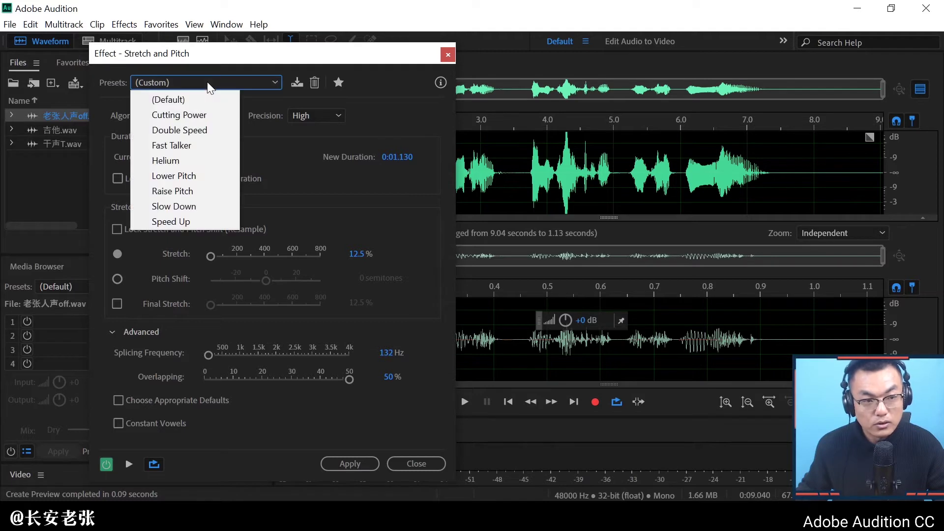
pyautogui.click(203, 145)
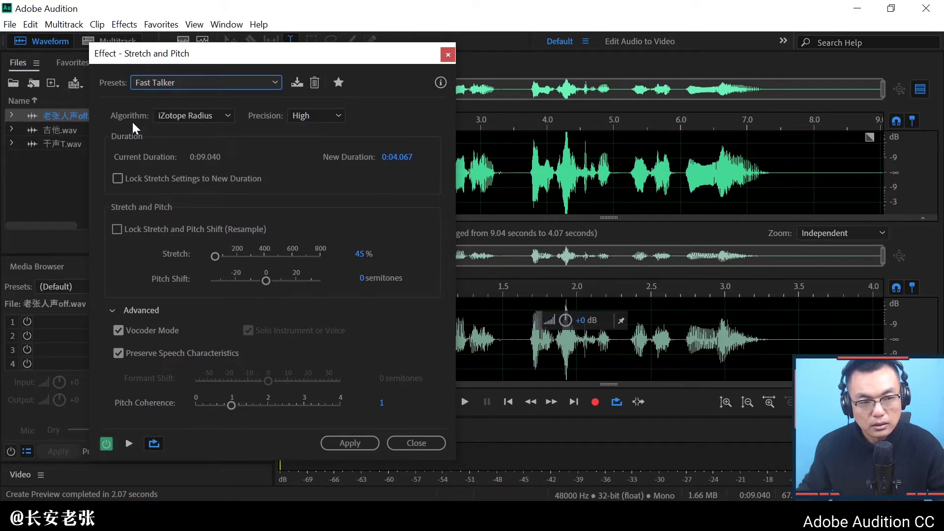
pyautogui.click(199, 117)
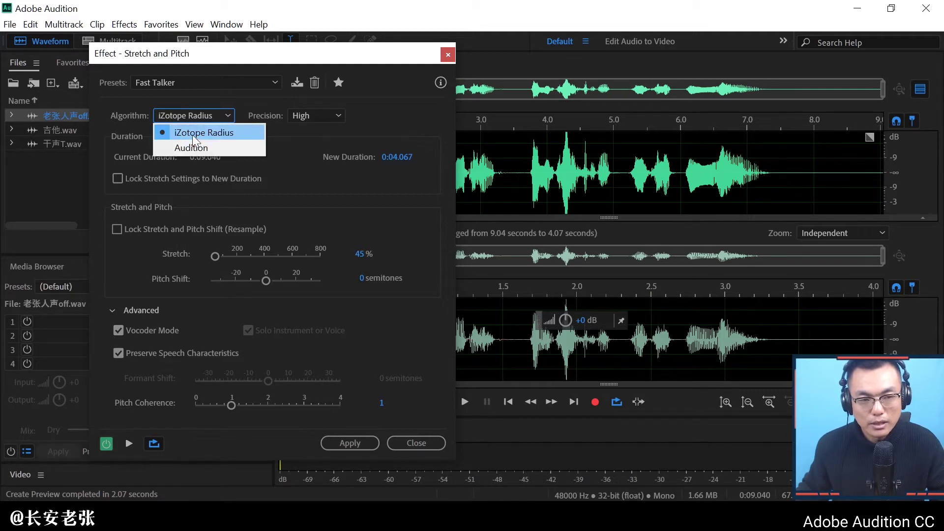
pyautogui.click(193, 132)
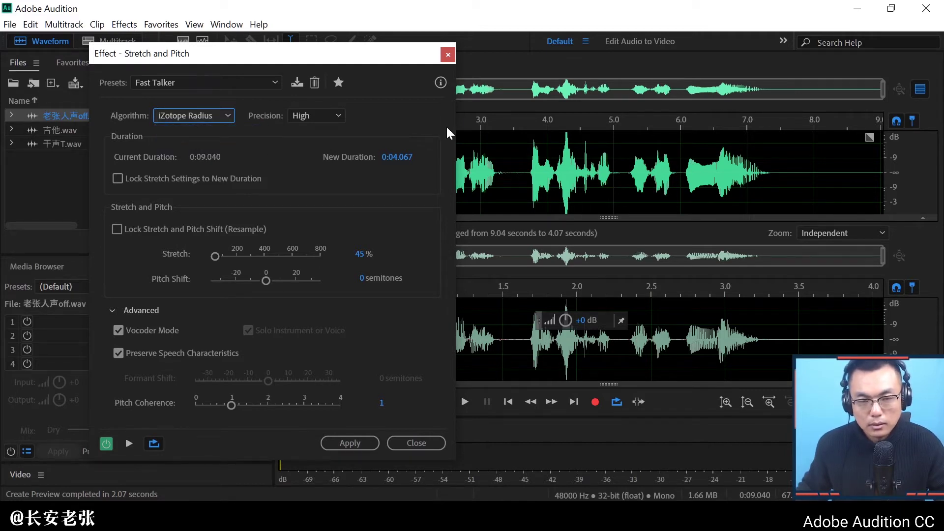
# - Preview the vocal with the Fast Talker preset, keeping the effect window clear of the waveform
pyautogui.moveTo(405, 58); pyautogui.dragTo(226, 81)
pyautogui.press('space')
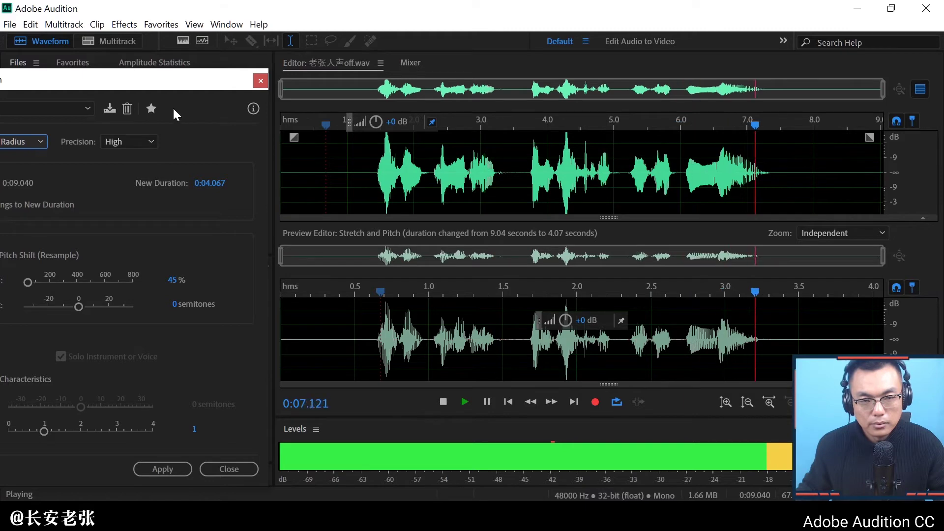
pyautogui.press('space')
pyautogui.moveTo(148, 86); pyautogui.dragTo(327, 73)
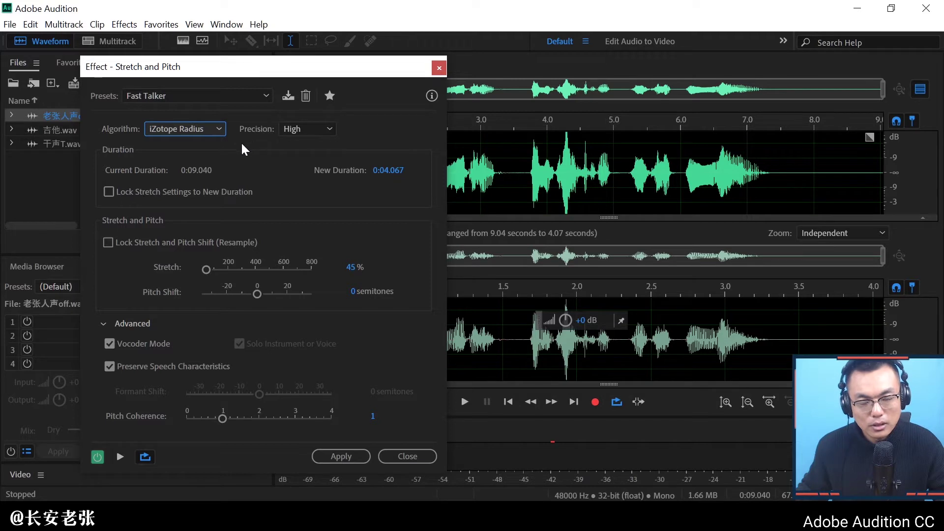
# - Check the algorithm and precision choices, selecting iZotope Radius and High
pyautogui.click(203, 130)
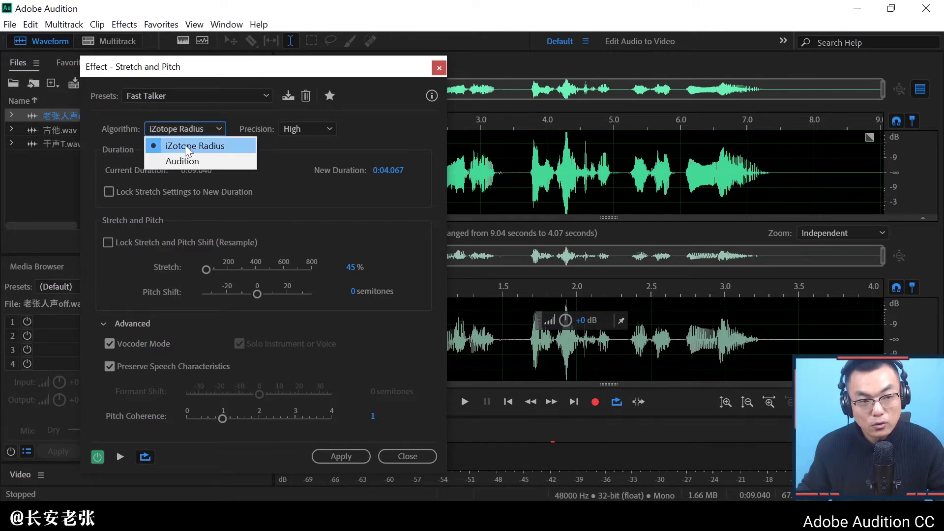
pyautogui.click(185, 145)
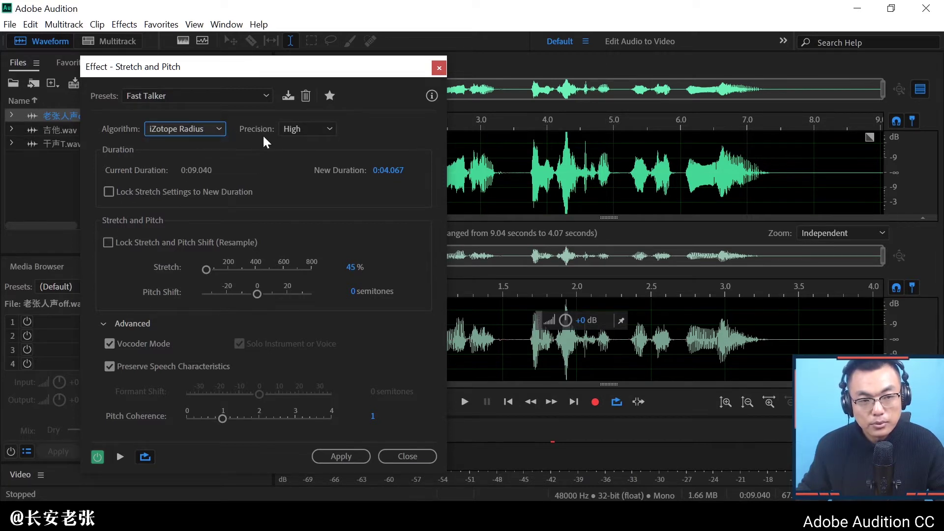
pyautogui.click(308, 129)
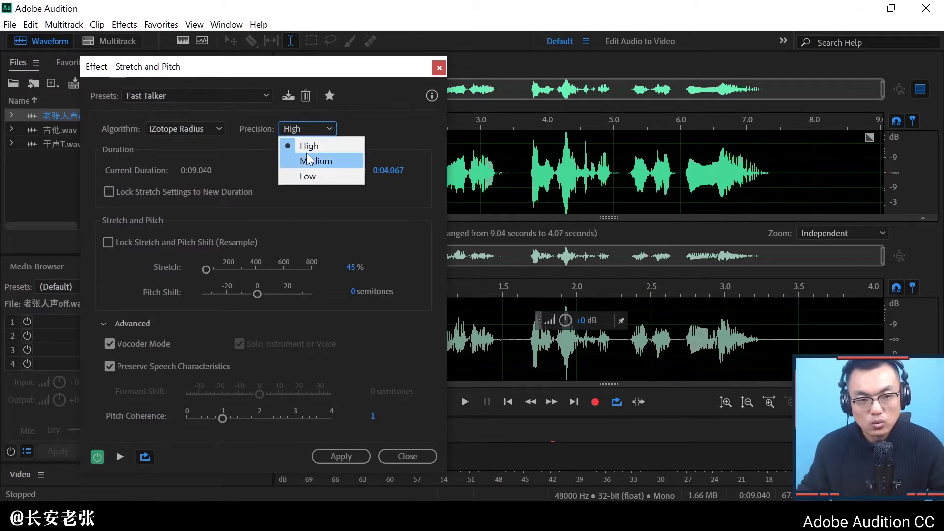
pyautogui.click(306, 147)
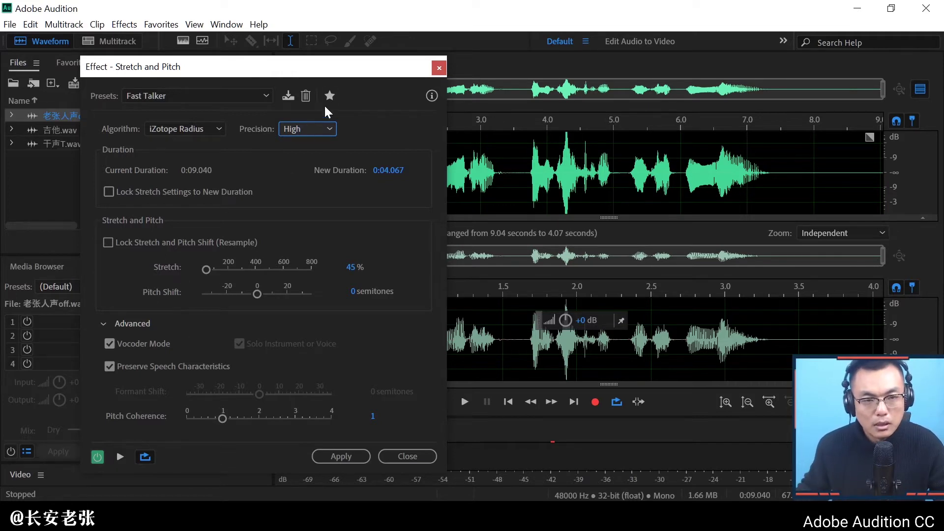
# - Lower the stretch to 12.5% and preview the sped-up vocal
pyautogui.moveTo(336, 72); pyautogui.dragTo(300, 72)
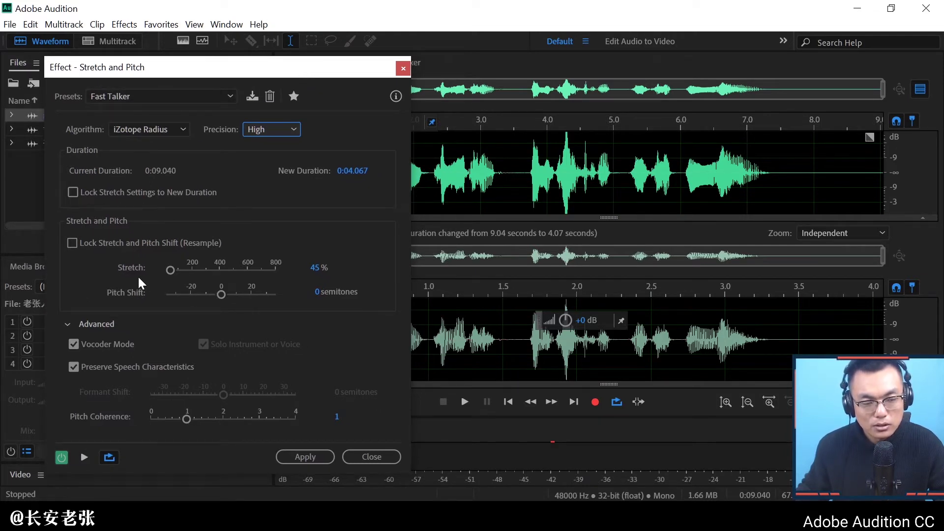
pyautogui.moveTo(193, 274)
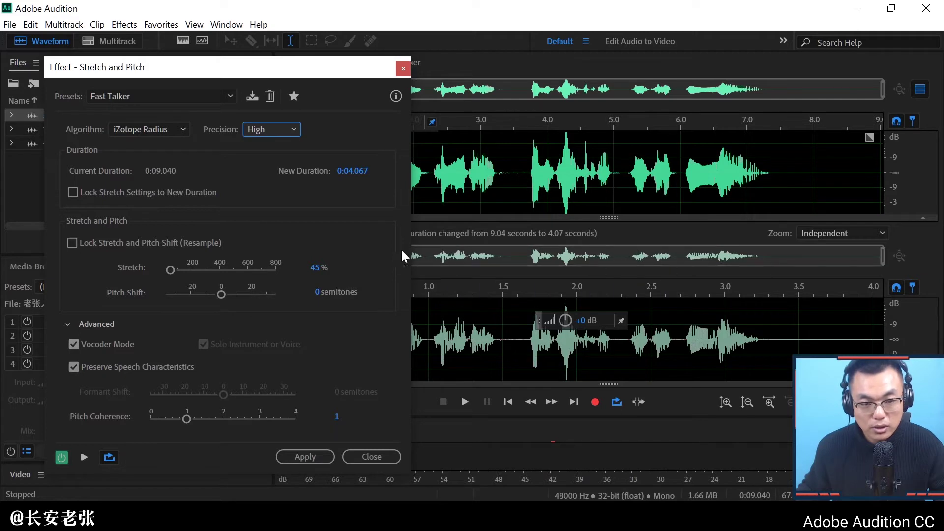
pyautogui.moveTo(322, 69); pyautogui.dragTo(287, 73)
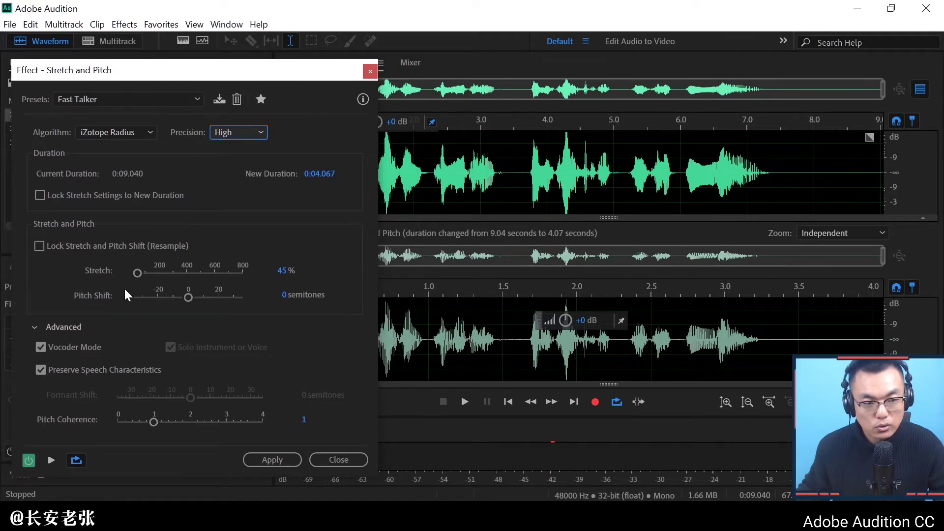
pyautogui.moveTo(140, 276); pyautogui.dragTo(134, 275)
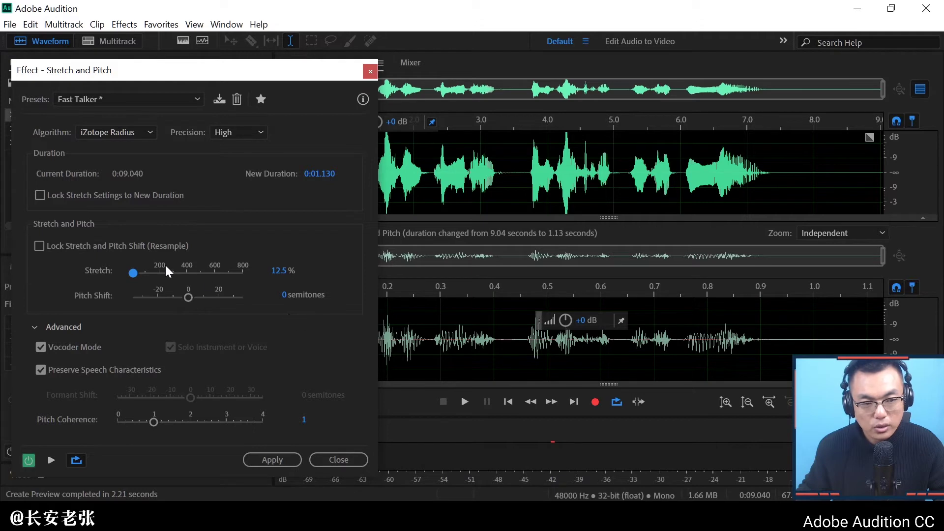
pyautogui.press('space')
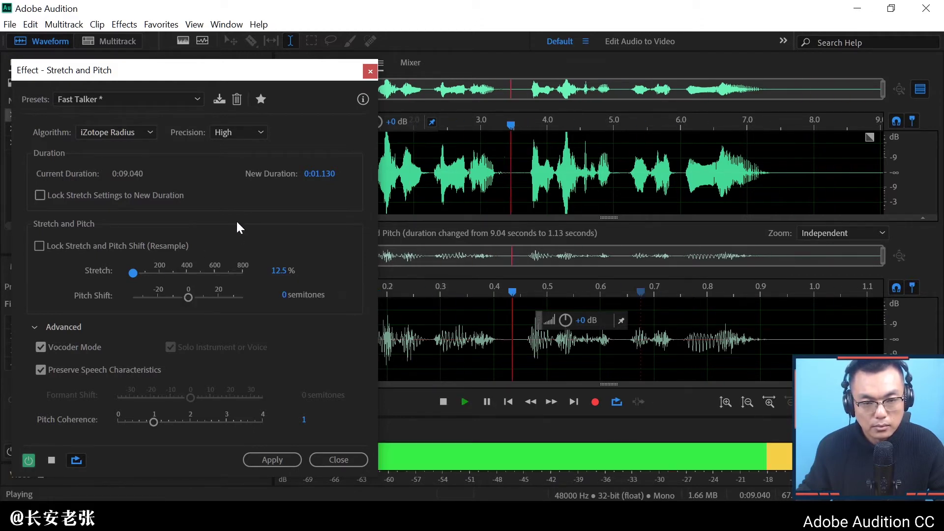
pyautogui.press('space')
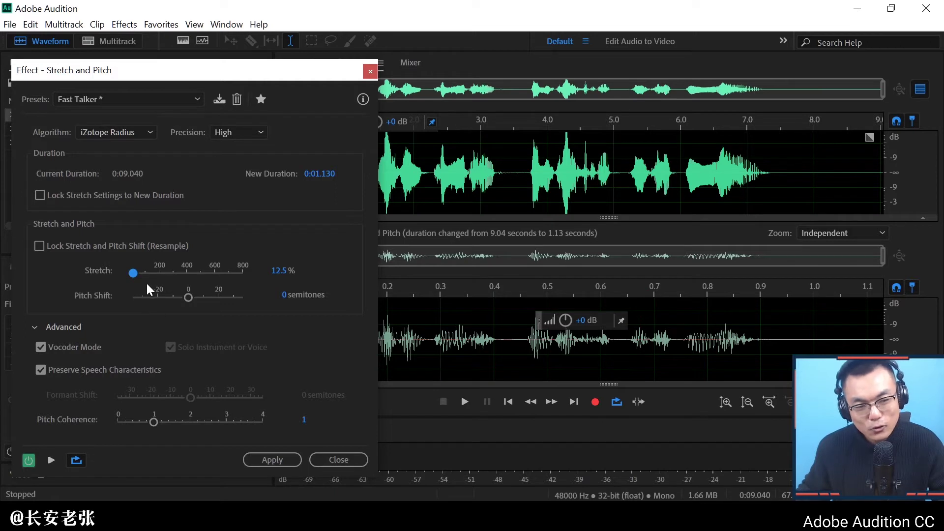
# - Raise the stretch to about 149.92% and preview the slowed-down vocal
pyautogui.moveTo(134, 273); pyautogui.dragTo(153, 288)
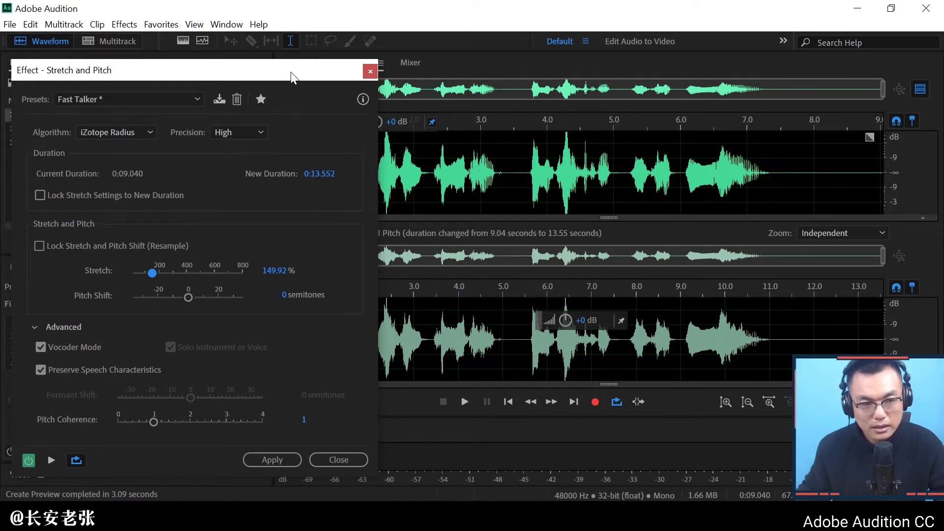
pyautogui.moveTo(291, 73); pyautogui.dragTo(274, 76)
pyautogui.press('space')
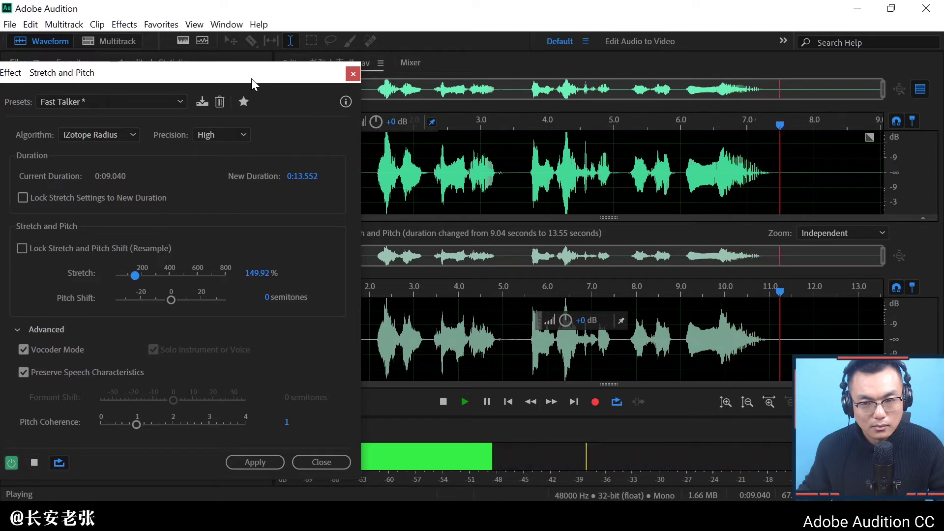
pyautogui.moveTo(249, 75); pyautogui.dragTo(307, 55)
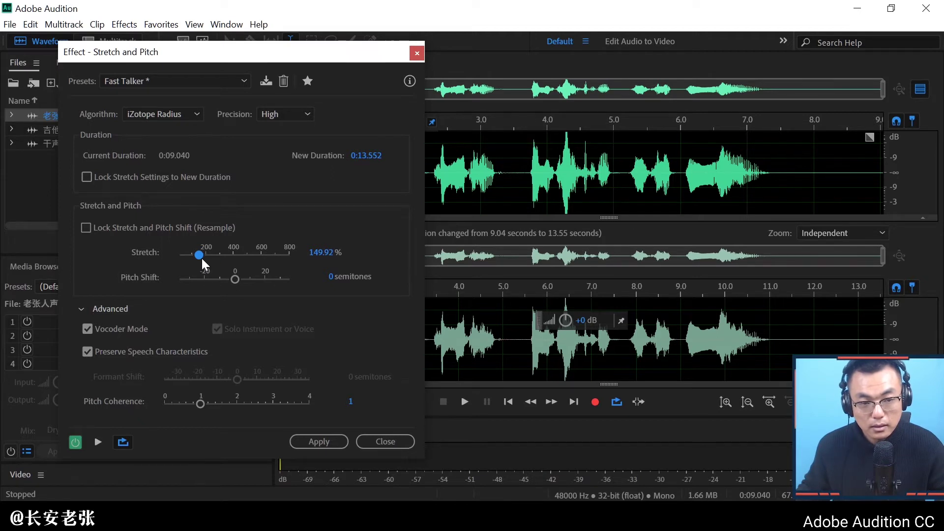
# - Set the stretch to 100%
pyautogui.click(318, 253)
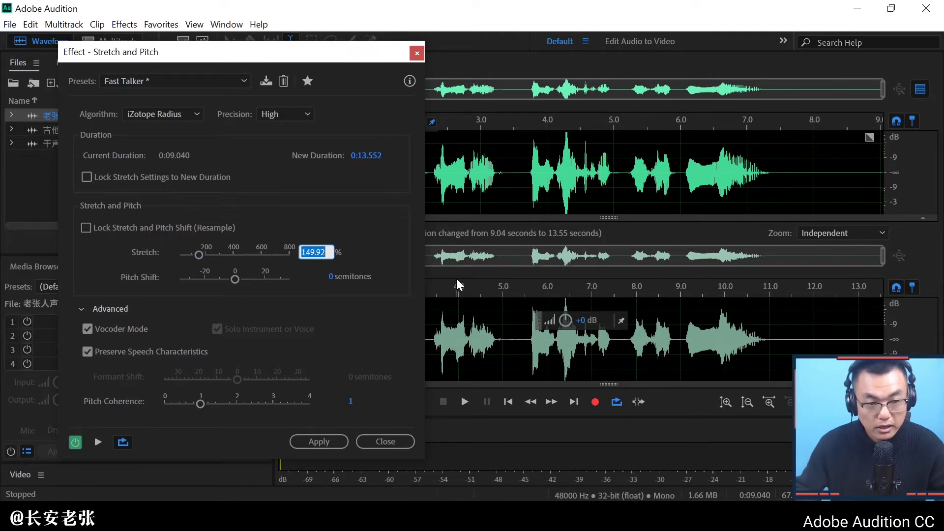
pyautogui.write('100')
pyautogui.press('Return')
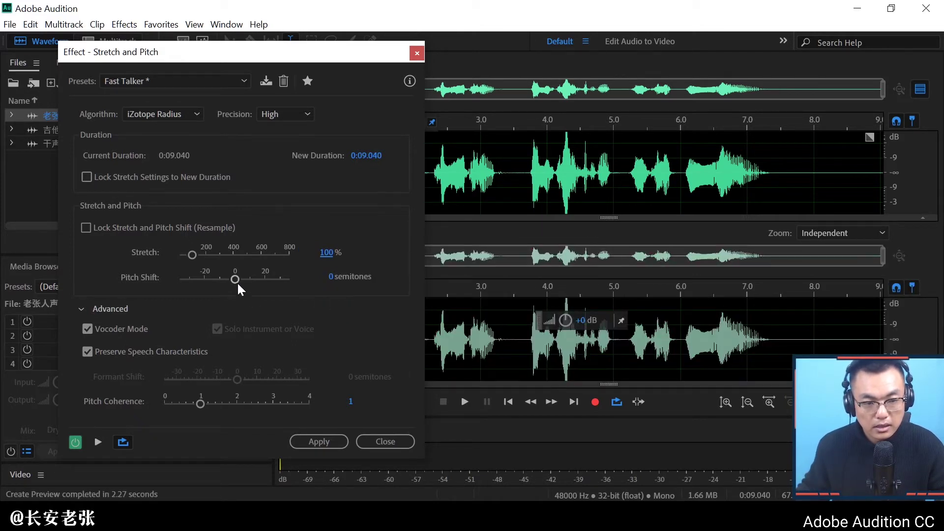
# - Preview the vocal with the pitch shift raised to about 9.02 semitones, and again at about 19.01 semitones
pyautogui.moveTo(236, 281); pyautogui.dragTo(250, 283)
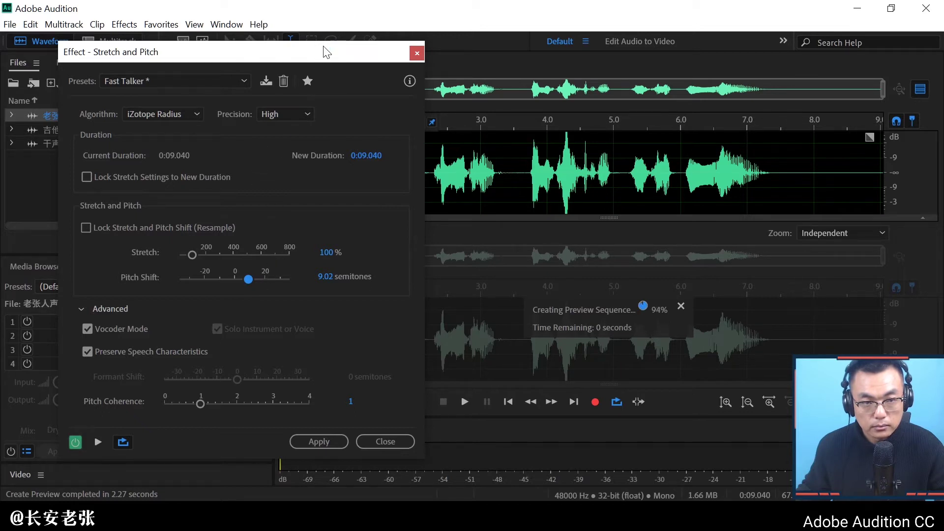
pyautogui.moveTo(316, 49); pyautogui.dragTo(222, 60)
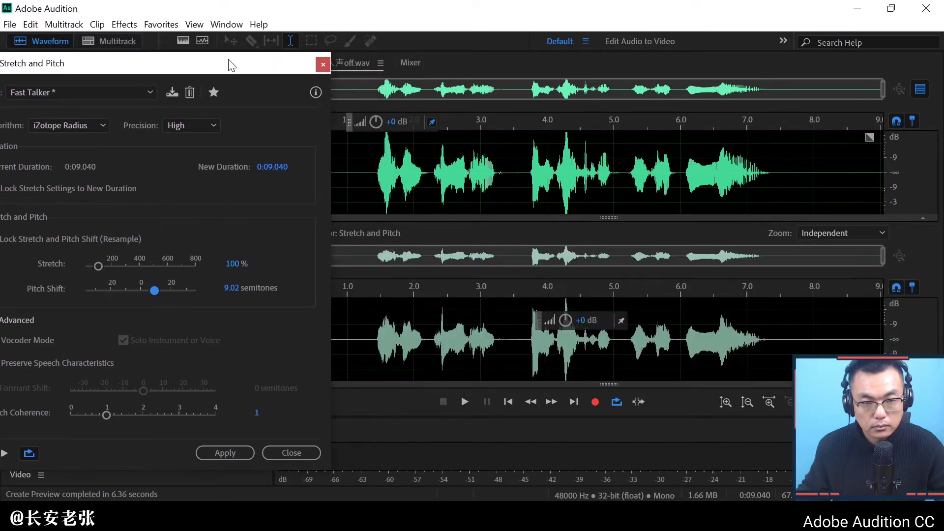
pyautogui.press('space')
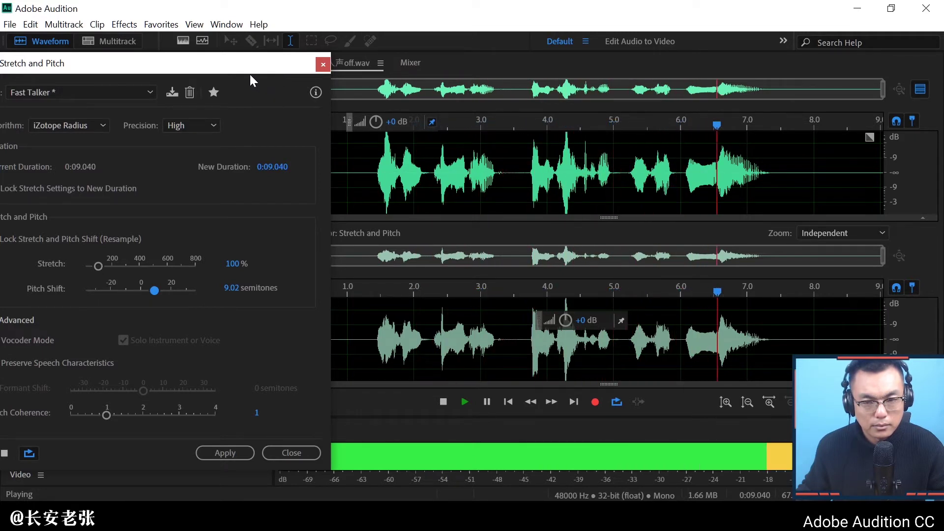
pyautogui.press('space')
pyautogui.moveTo(232, 68); pyautogui.dragTo(295, 66)
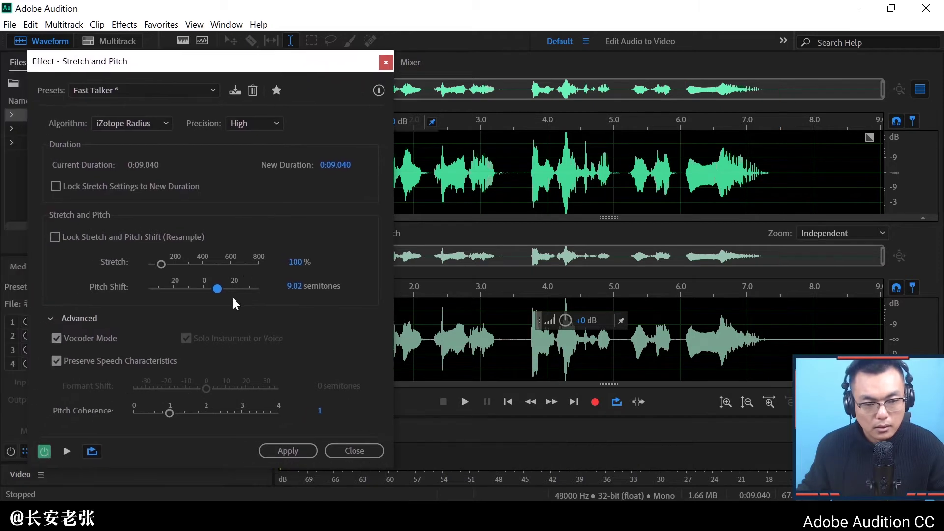
pyautogui.moveTo(220, 291); pyautogui.dragTo(235, 291)
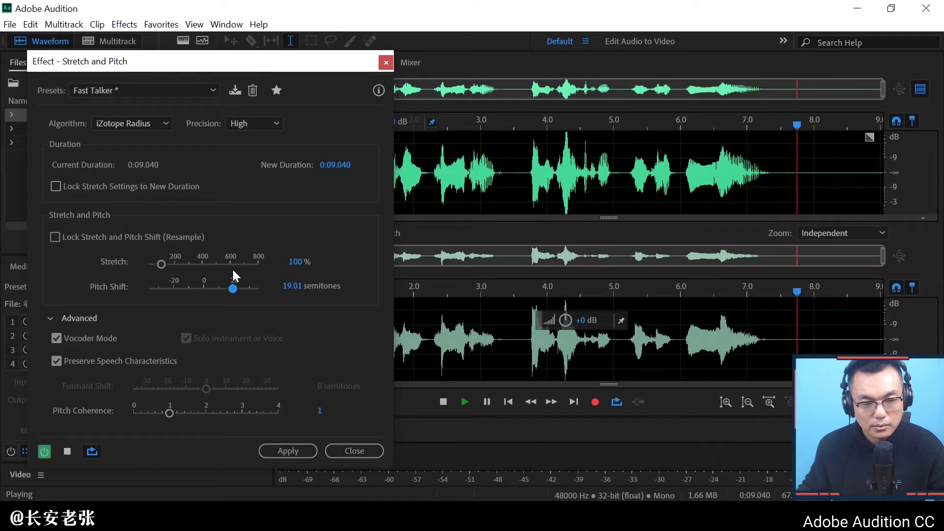
pyautogui.press('space')
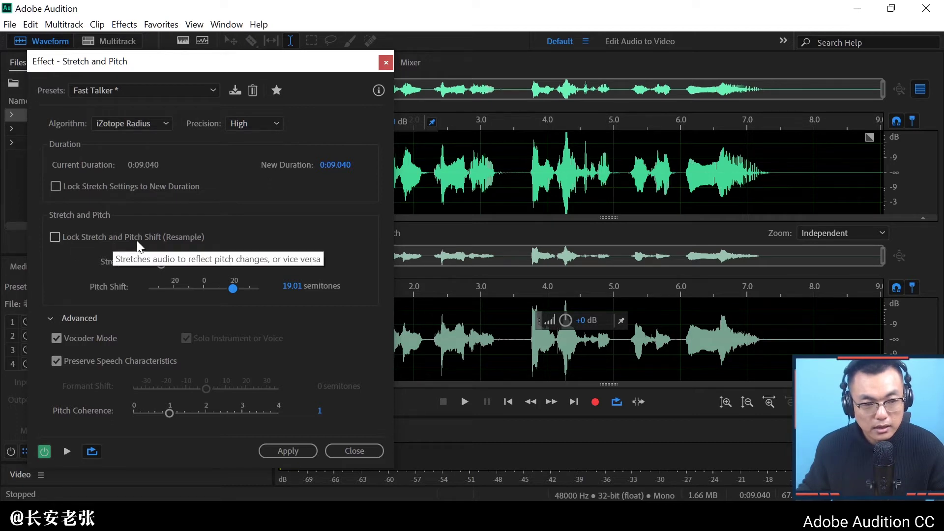
# - Enable Lock Stretch and Pitch Shift (Resample) and preview the vocal
pyautogui.click(57, 238)
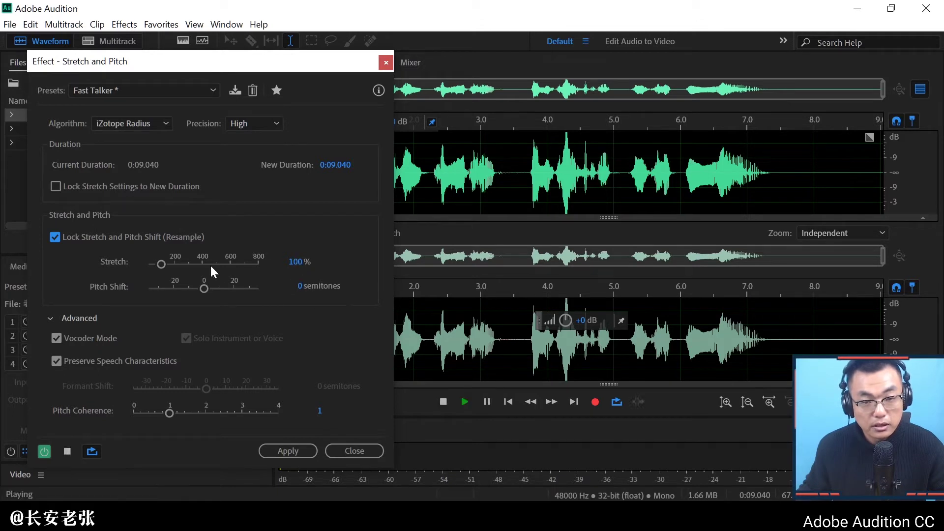
pyautogui.press('space')
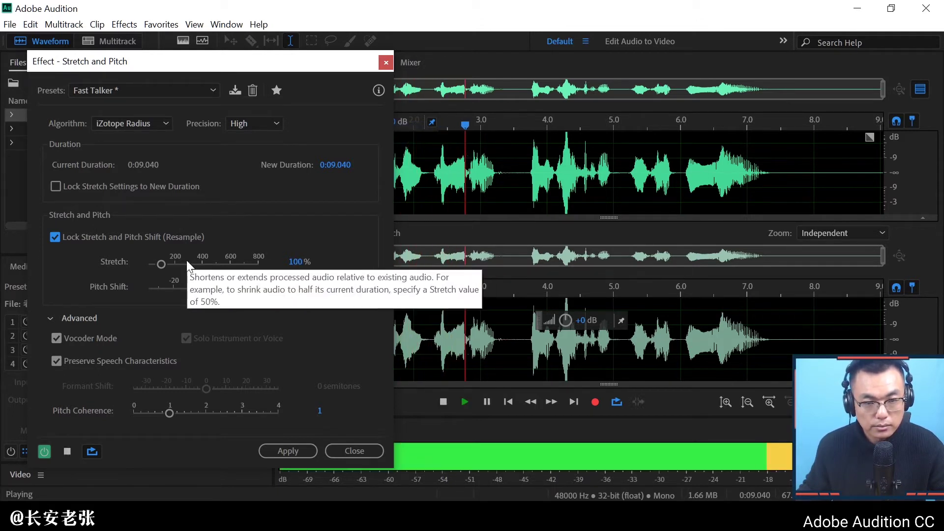
# - Lower the locked stretch to about 68.29% and preview the sped-up, higher-pitched vocal
pyautogui.press('space')
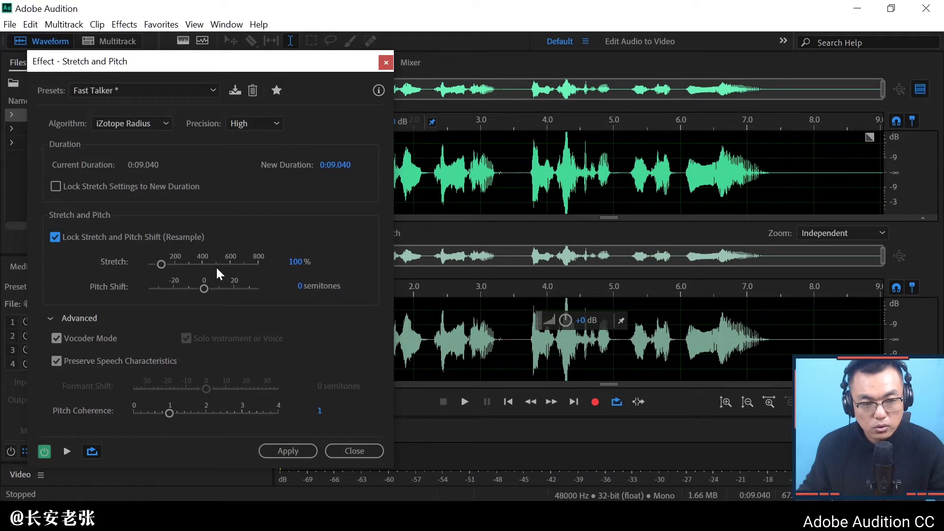
pyautogui.click(162, 264)
pyautogui.moveTo(161, 261); pyautogui.dragTo(157, 262)
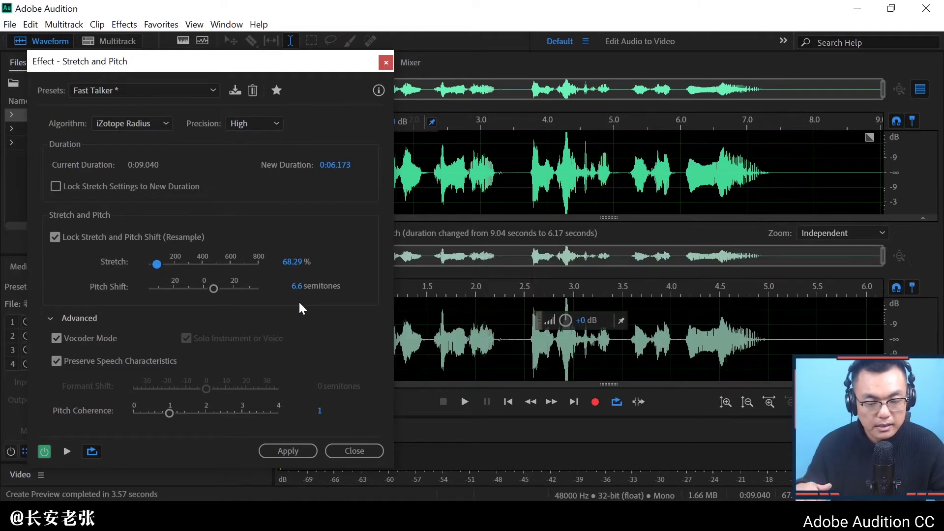
pyautogui.press('space')
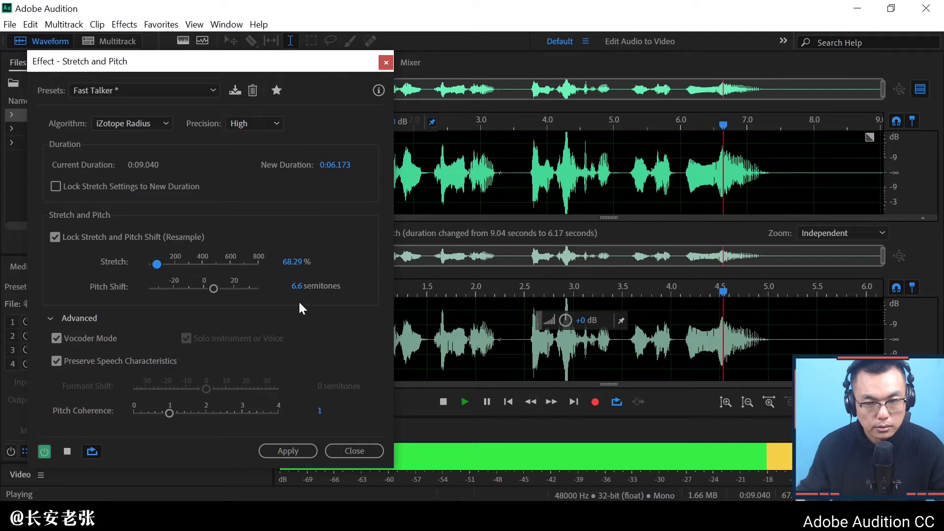
pyautogui.press('space')
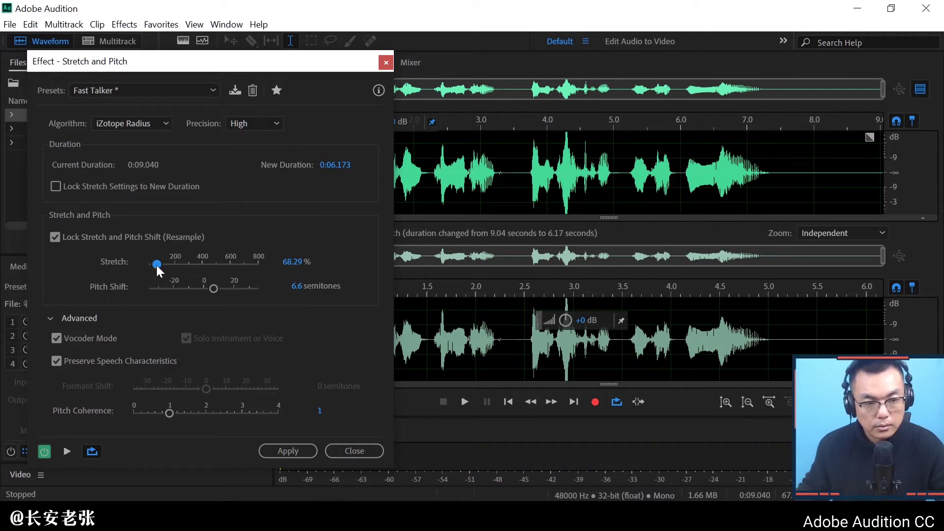
# - Lower the stretch to about 50.67%, raise it to about 138.76%, and preview the slowed-down vocal
pyautogui.moveTo(156, 265); pyautogui.dragTo(154, 265)
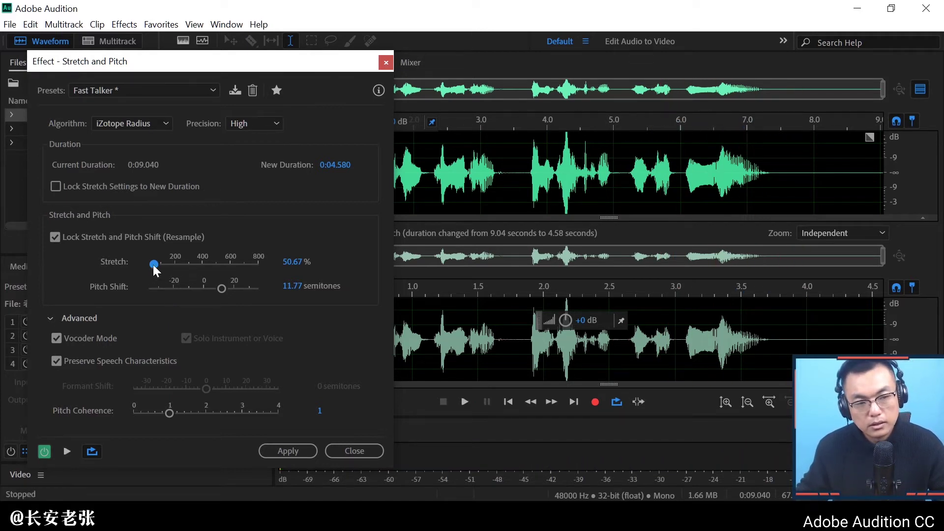
pyautogui.moveTo(154, 261)
pyautogui.mouseDown()
pyautogui.moveTo(178, 264)
pyautogui.moveTo(167, 260)
pyautogui.mouseUp()
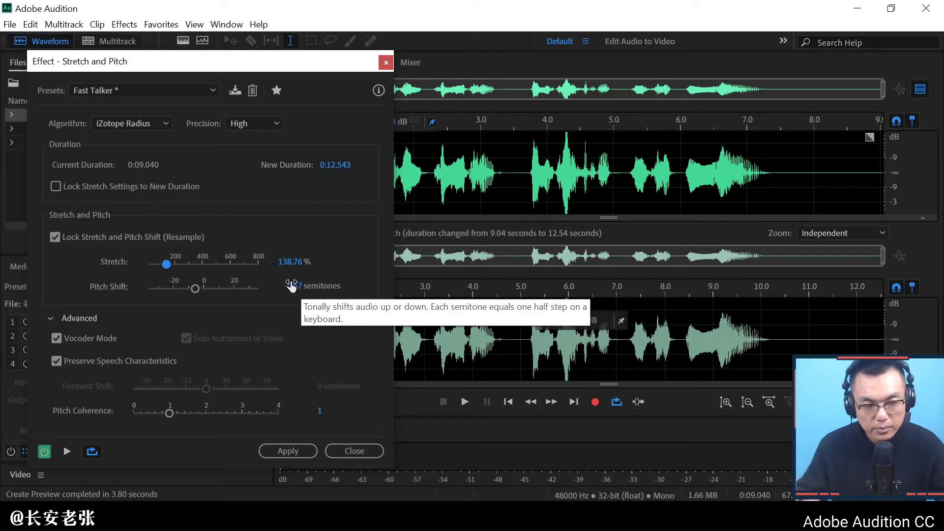
pyautogui.press('space')
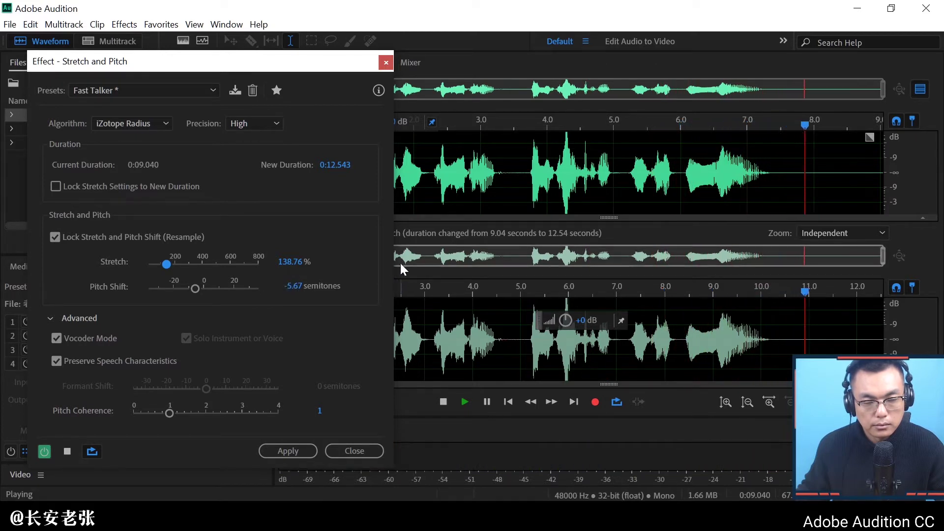
pyautogui.press('space')
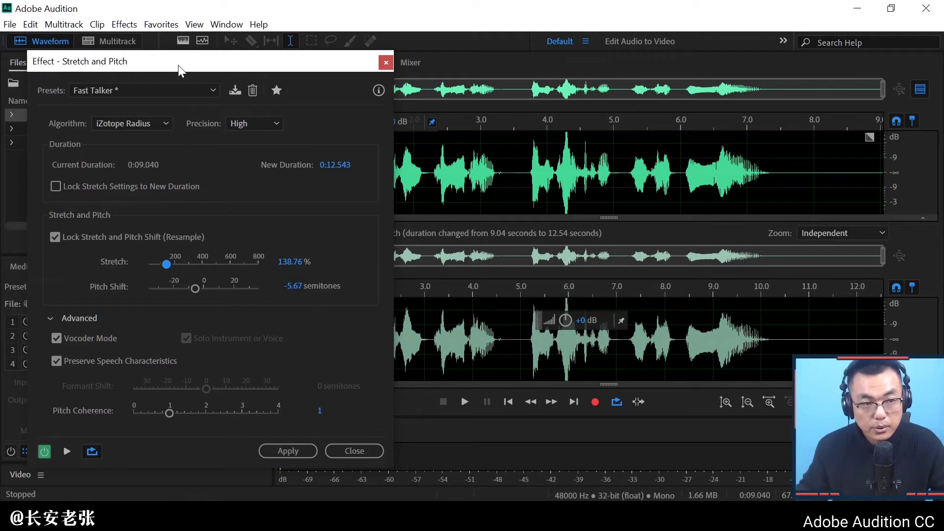
# - Reposition the effect dialog, set the pitch coherence to 0 and preview the vocal
pyautogui.moveTo(179, 65); pyautogui.dragTo(200, 60)
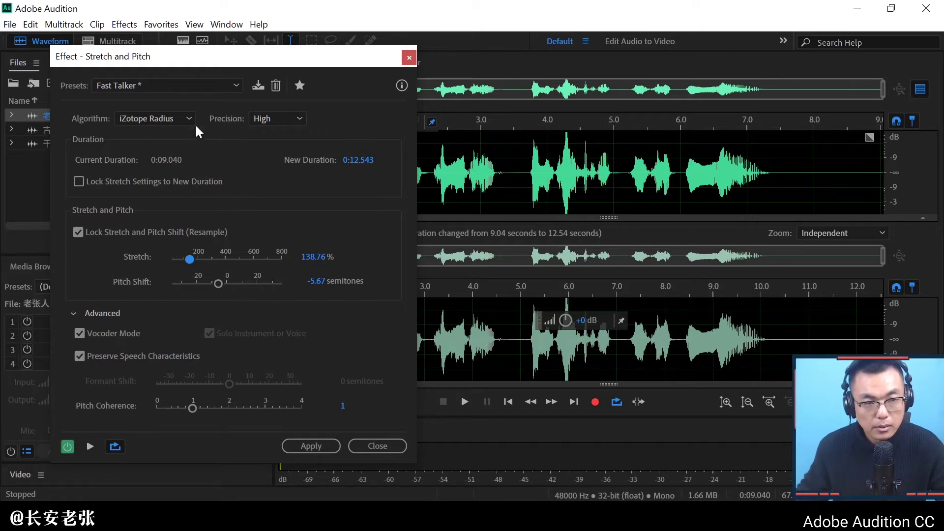
pyautogui.moveTo(211, 63); pyautogui.dragTo(221, 48)
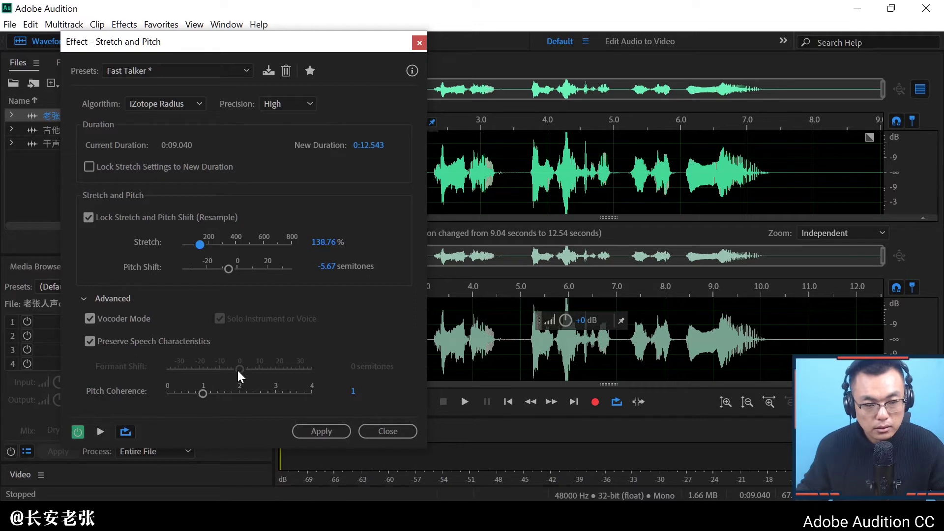
pyautogui.moveTo(239, 378)
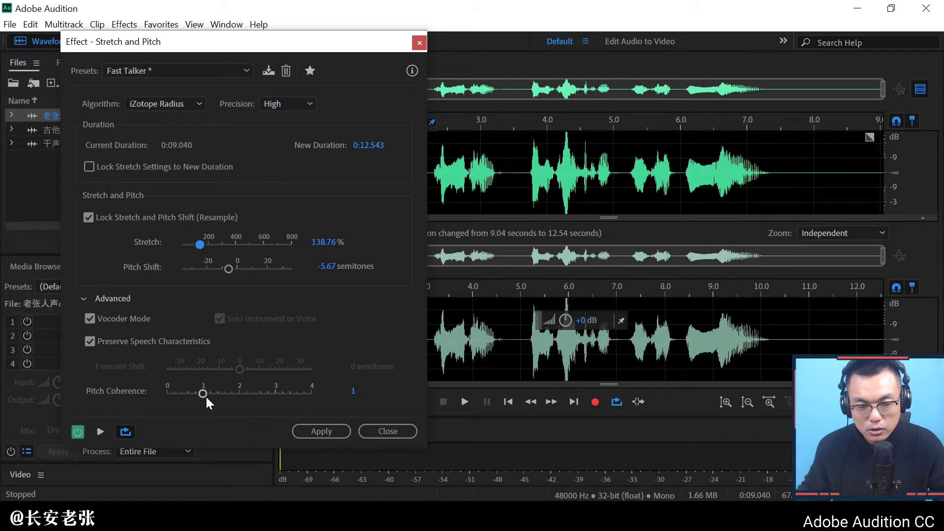
pyautogui.moveTo(206, 397); pyautogui.dragTo(126, 416)
pyautogui.click(101, 433)
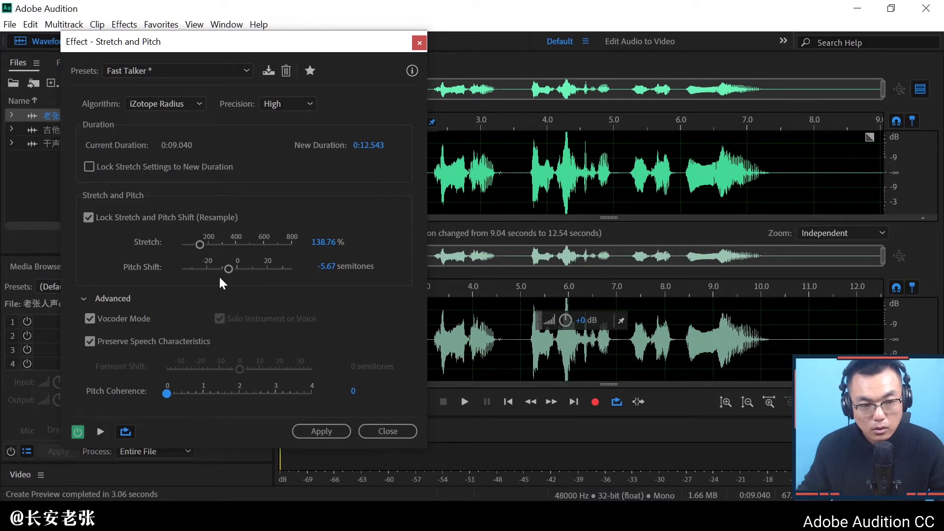
# - Lower the stretch to about 64.76% and preview the vocal with the reduced pitch coherence
pyautogui.moveTo(202, 245); pyautogui.dragTo(192, 247)
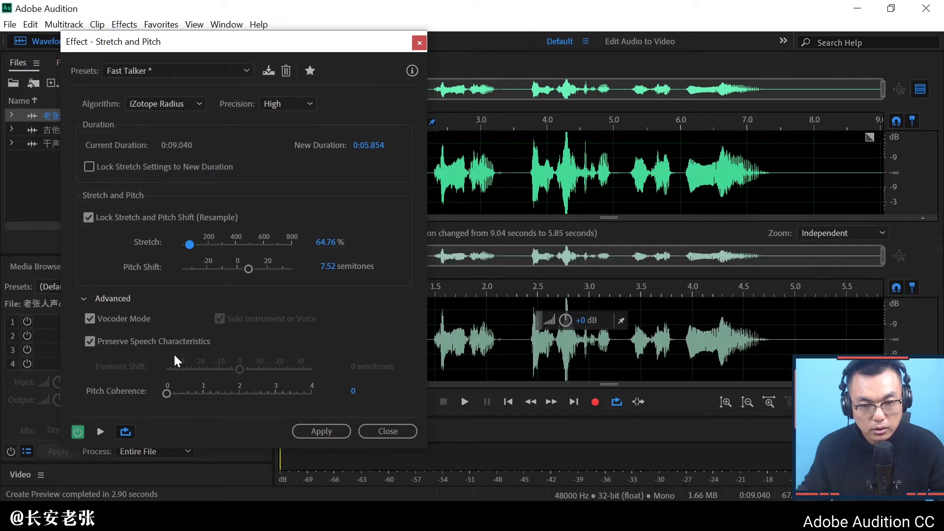
pyautogui.click(101, 431)
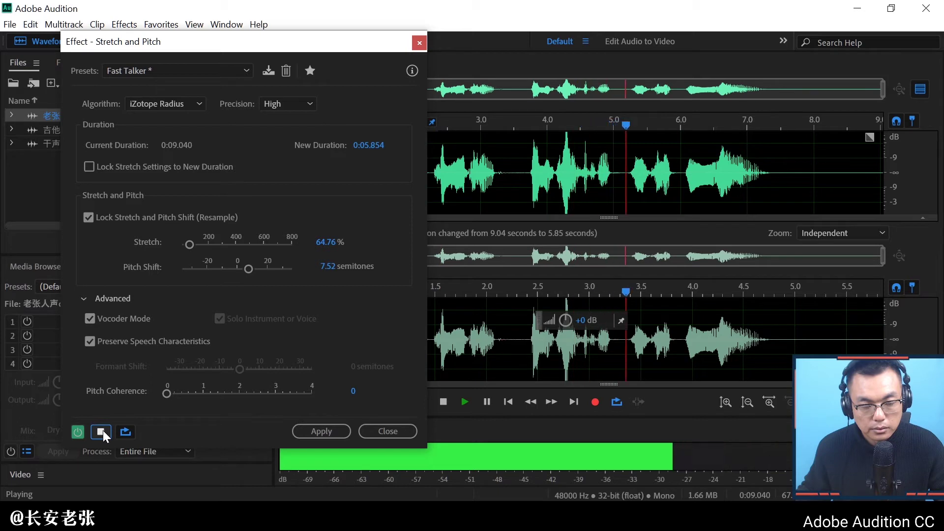
pyautogui.click(102, 431)
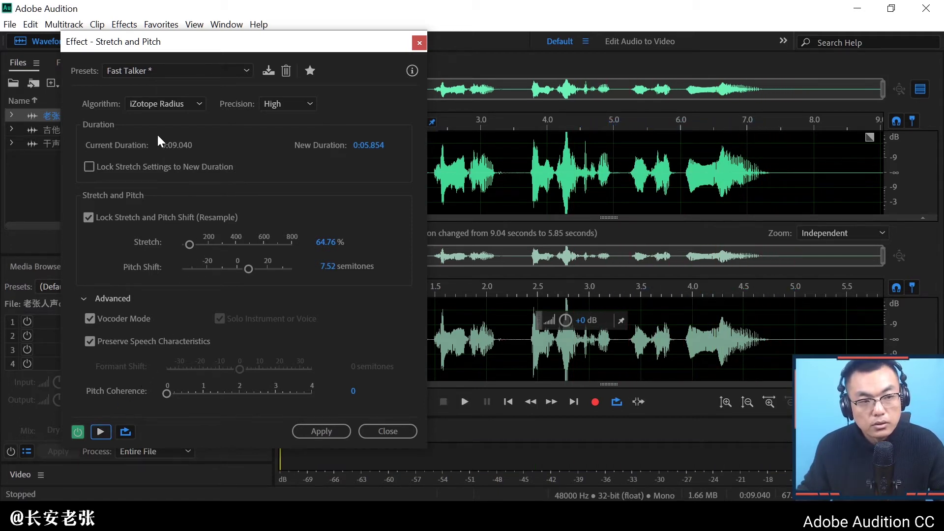
# - Switch the Stretch and Pitch algorithm to Audition, keeping the current preset
pyautogui.click(185, 105)
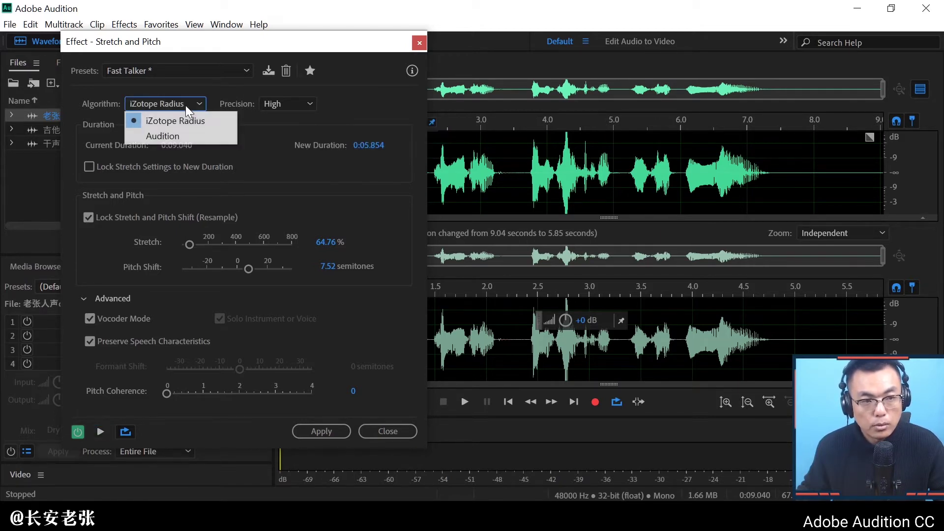
pyautogui.click(184, 135)
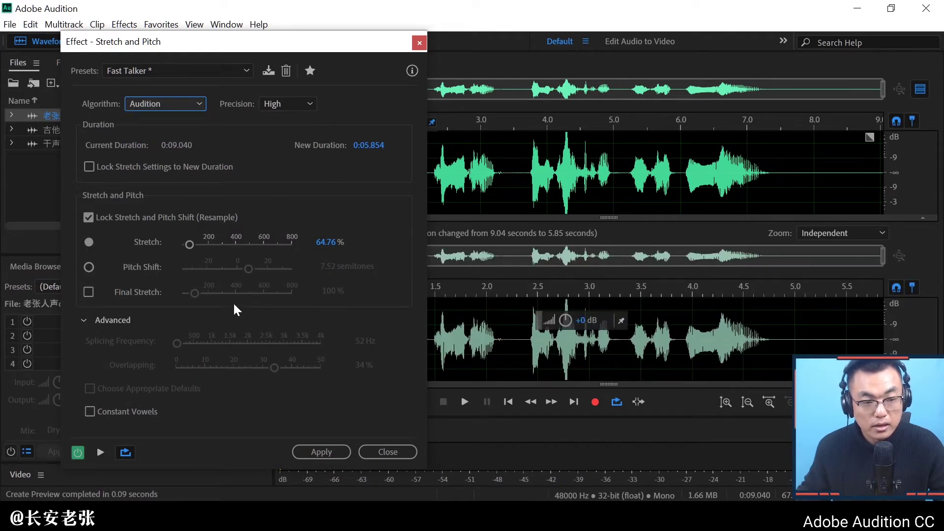
pyautogui.moveTo(270, 45); pyautogui.dragTo(291, 42)
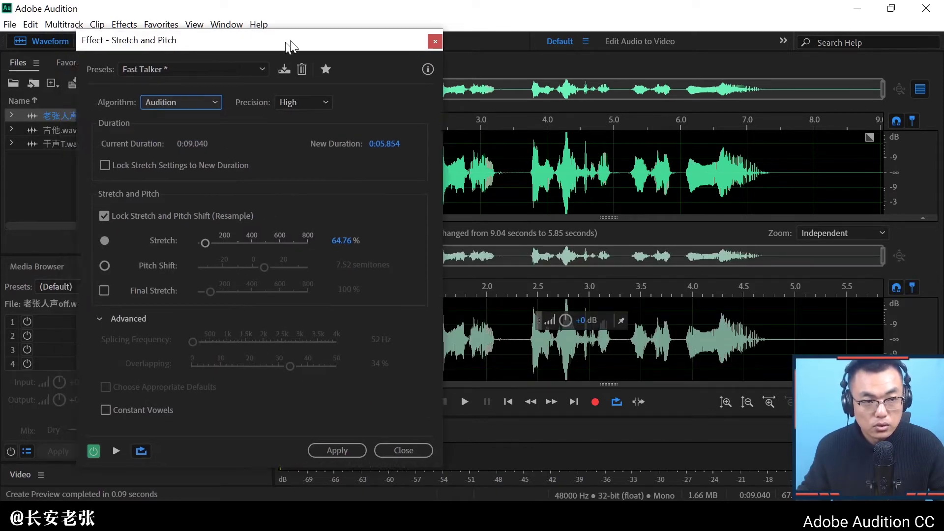
pyautogui.click(254, 67)
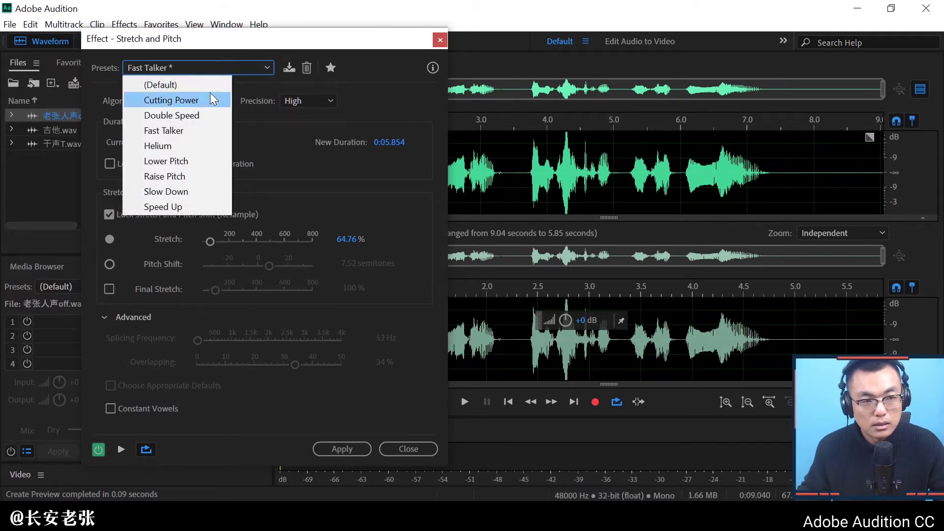
pyautogui.click(237, 63)
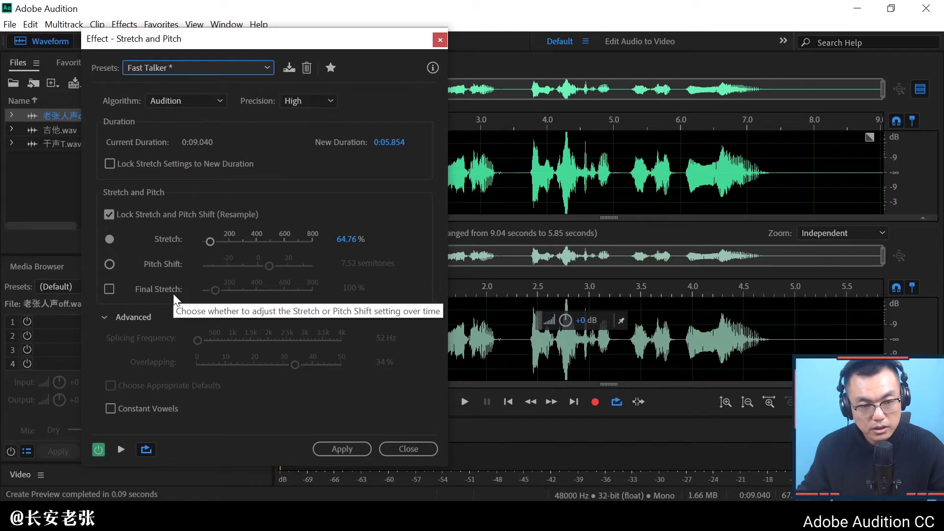
# - Disable Lock Stretch and Pitch Shift (Resample) and preview the vocal with only the stretch applied
pyautogui.click(113, 217)
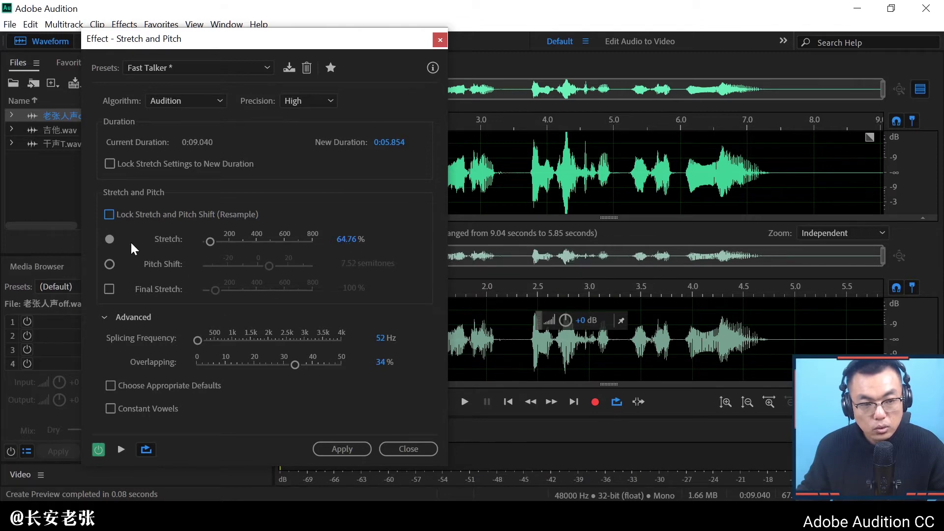
pyautogui.press('space')
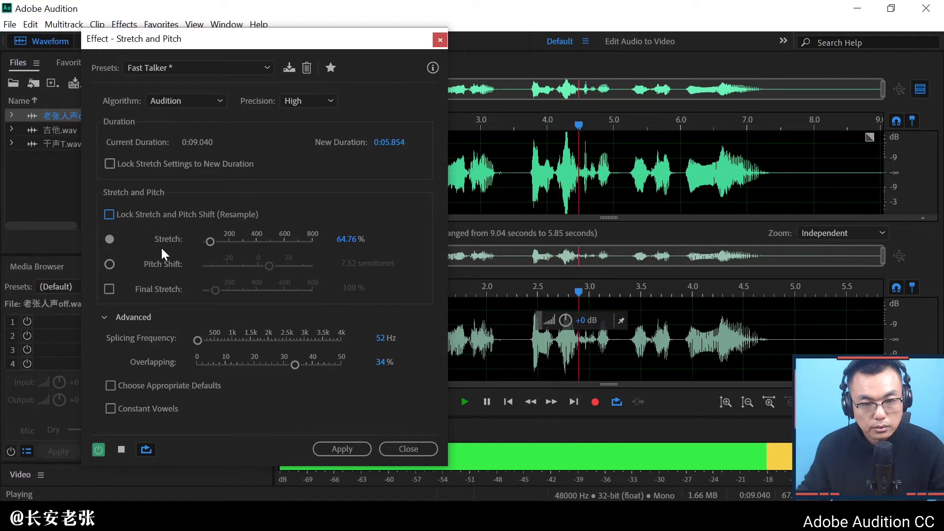
pyautogui.press('space')
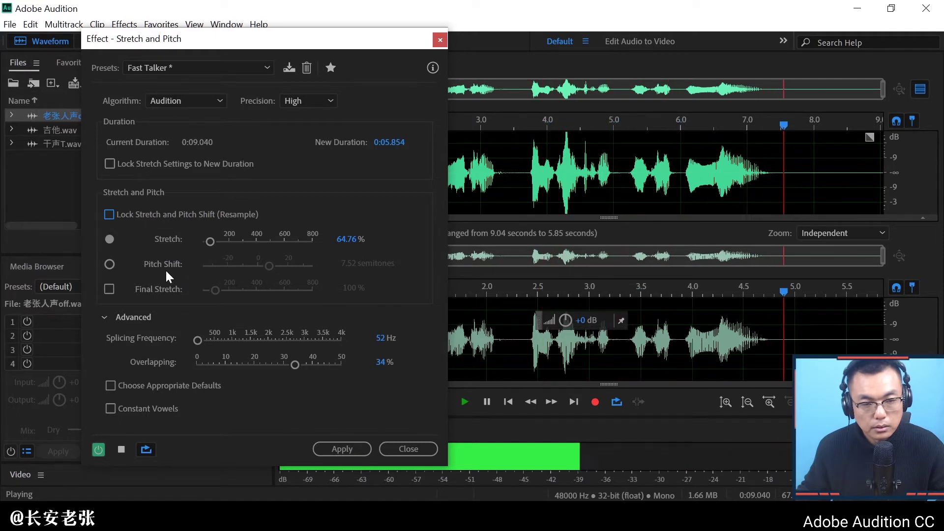
# - Switch the adjustment mode from stretch to pitch shift and preview the vocal at 7.52 semitones
pyautogui.click(110, 265)
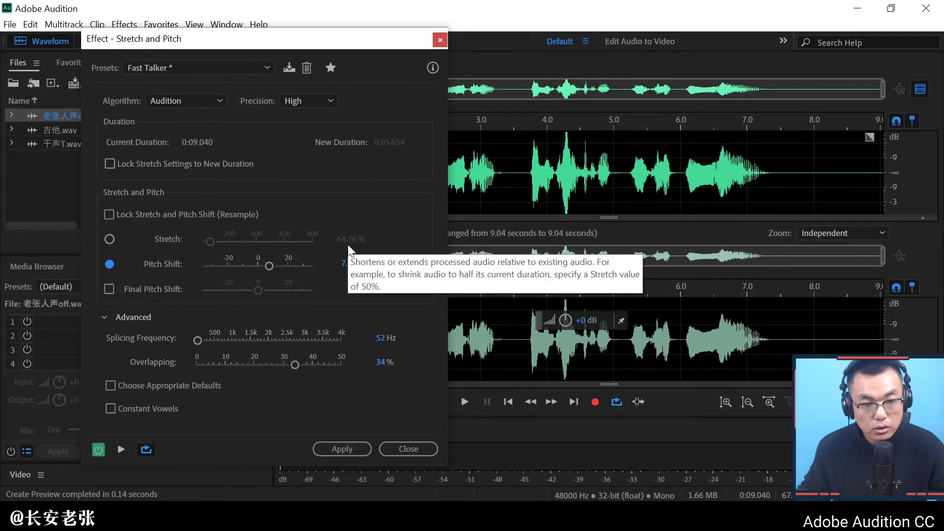
pyautogui.press('space')
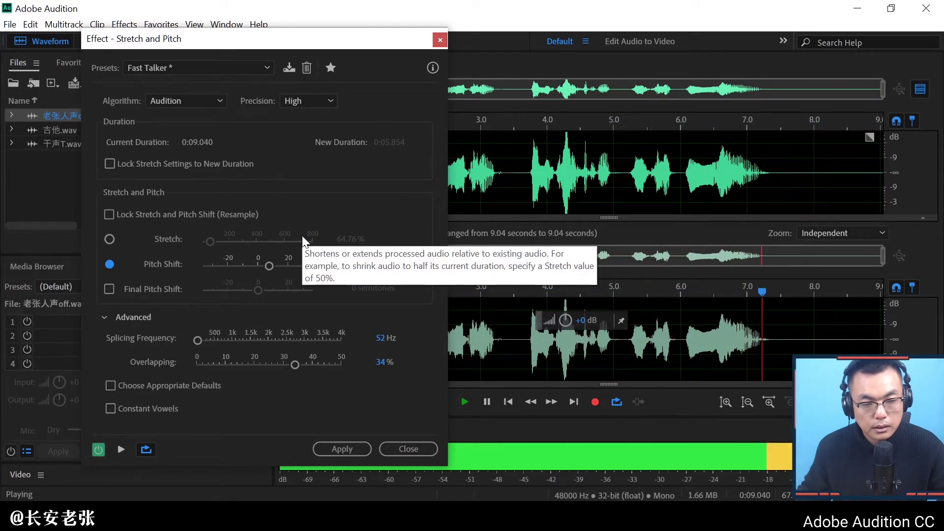
pyautogui.press('space')
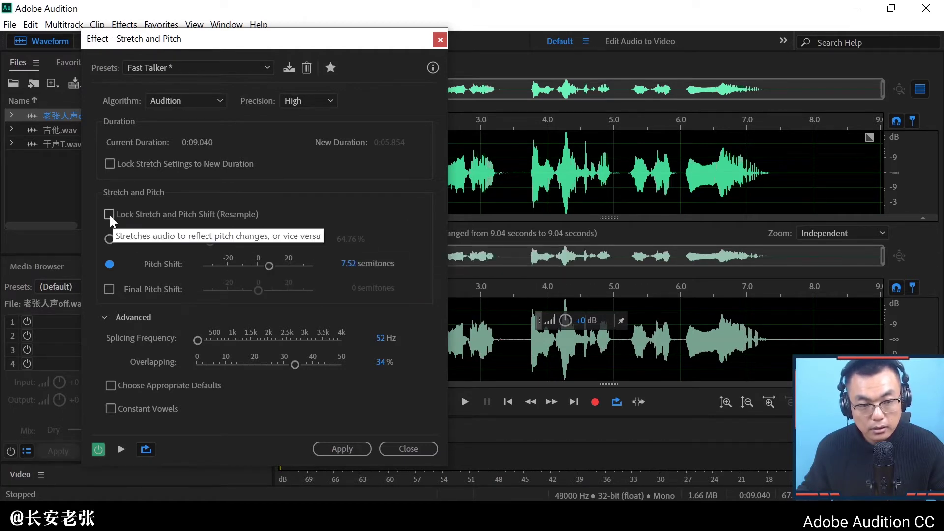
# - Enable Final Pitch Shift and reposition the effect dialog over the waveform
pyautogui.click(112, 289)
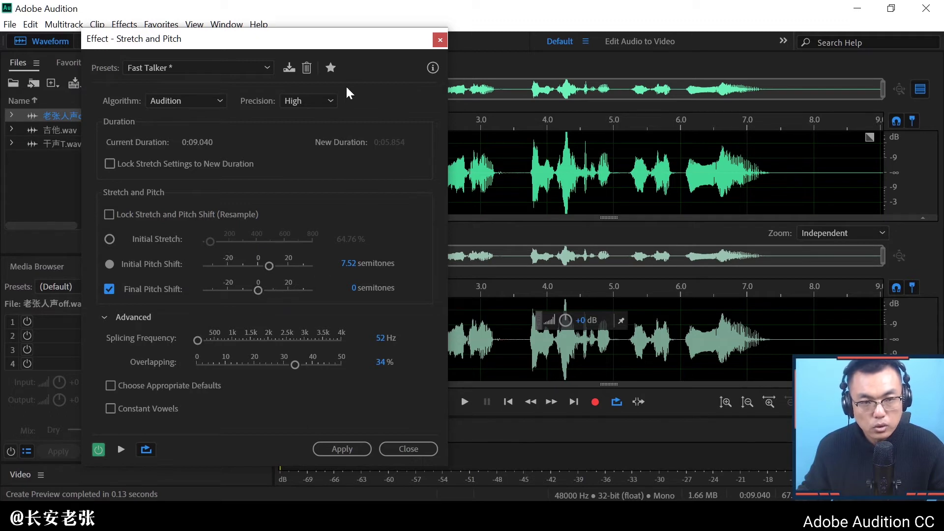
pyautogui.moveTo(373, 46); pyautogui.dragTo(243, 63)
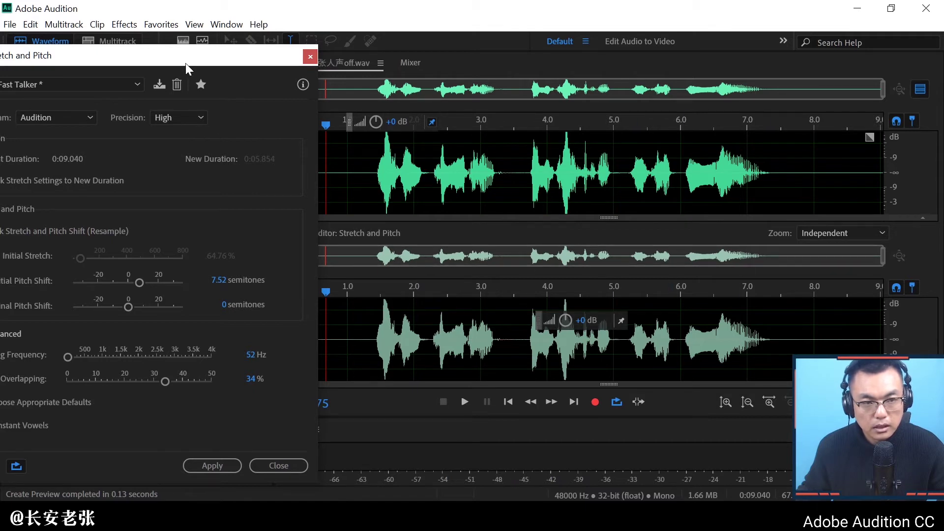
pyautogui.moveTo(185, 62); pyautogui.dragTo(259, 57)
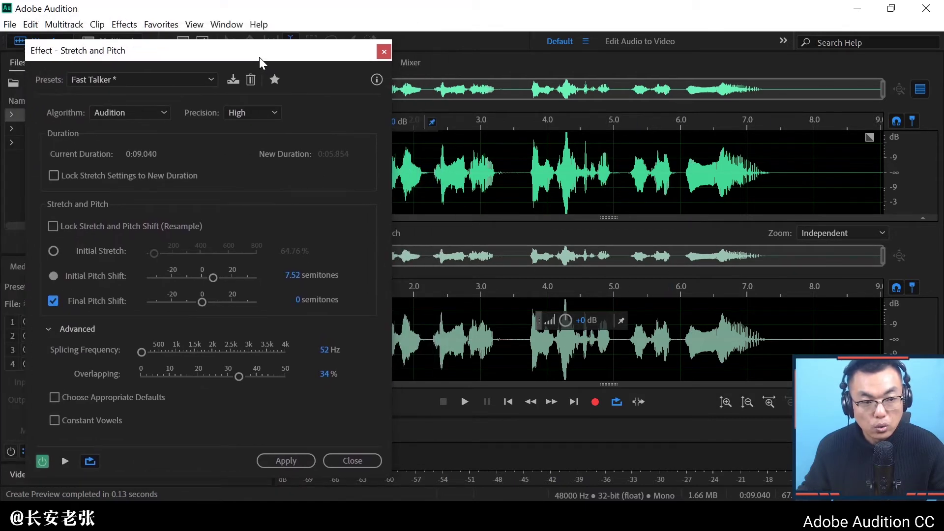
# - Switch to Initial Stretch mode and raise the final stretch to about 128.19%
pyautogui.click(54, 251)
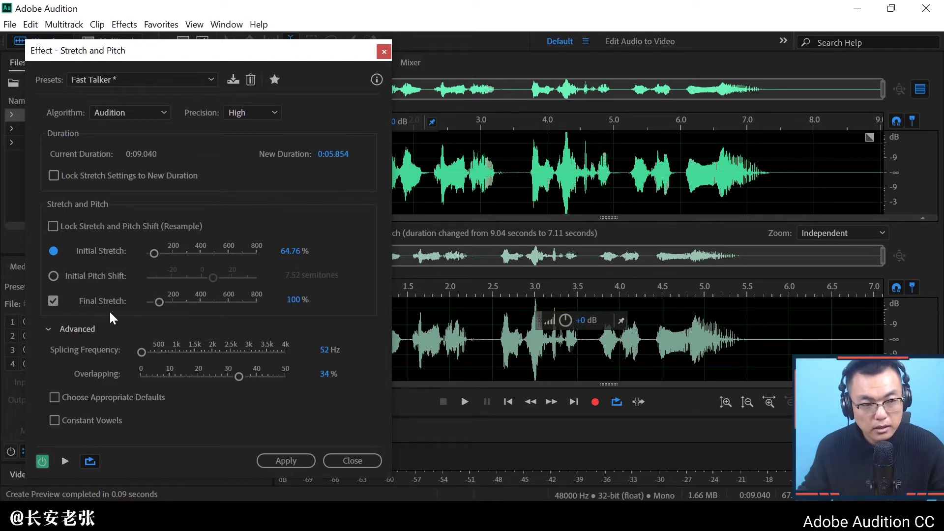
pyautogui.click(160, 303)
pyautogui.moveTo(160, 303); pyautogui.dragTo(164, 306)
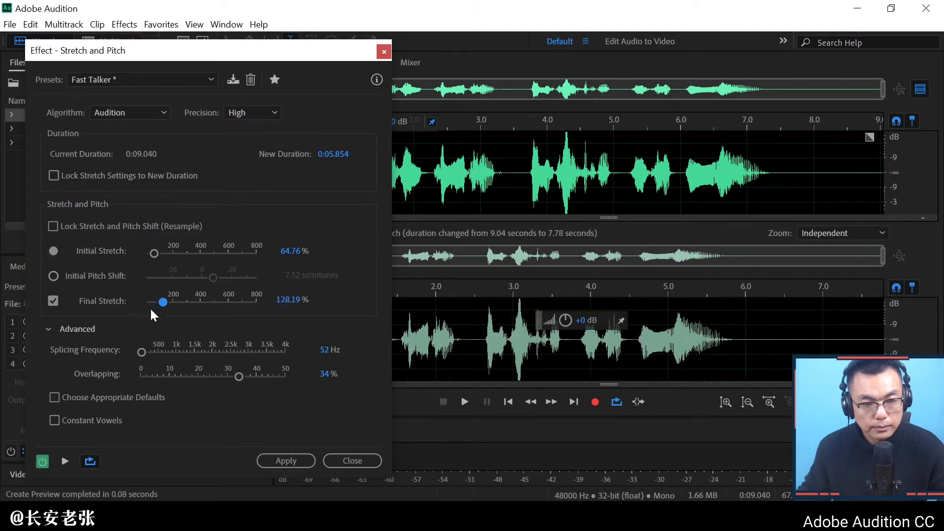
# - Enable Lock Stretch and Pitch Shift (Resample), switch to Initial Pitch Shift and lower it to about -5.04 semitones
pyautogui.click(52, 226)
pyautogui.click(54, 275)
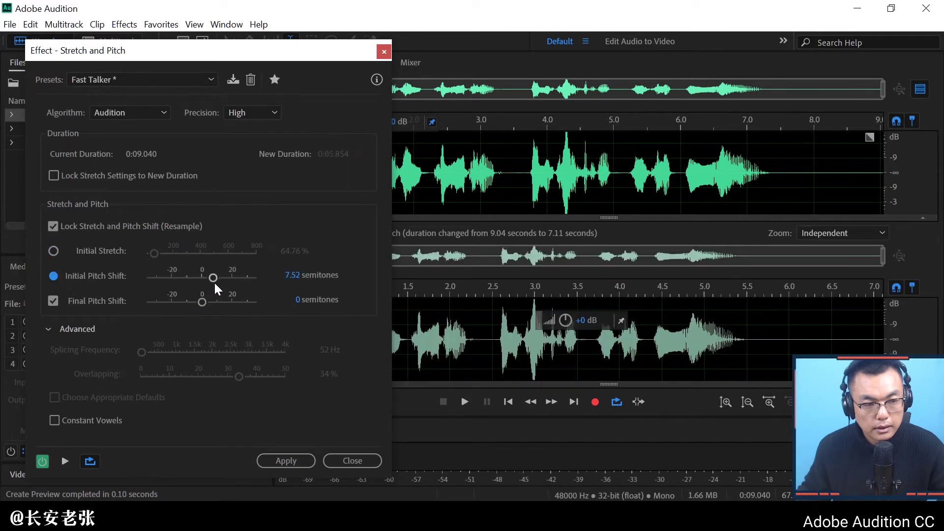
pyautogui.moveTo(215, 279); pyautogui.dragTo(196, 276)
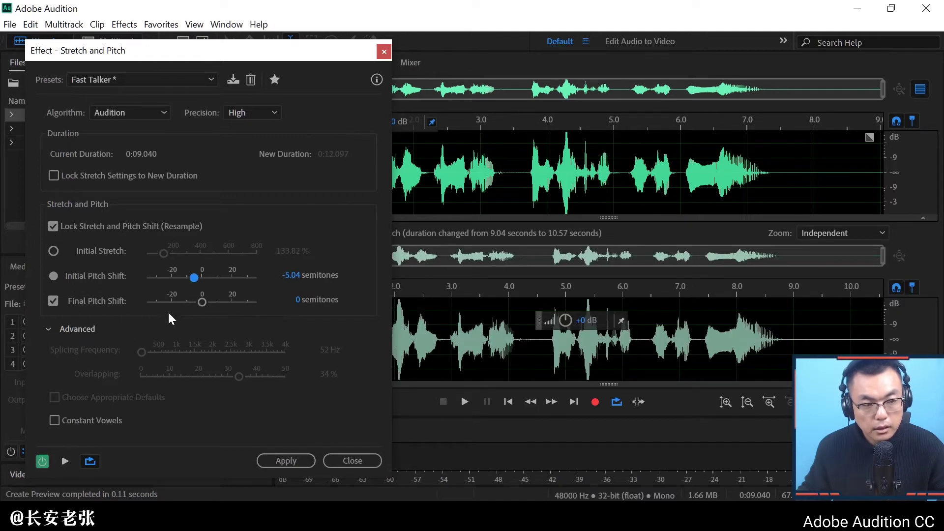
# - Switch back to Initial Stretch mode and preview the vocal with its initial and final stretch
pyautogui.click(56, 250)
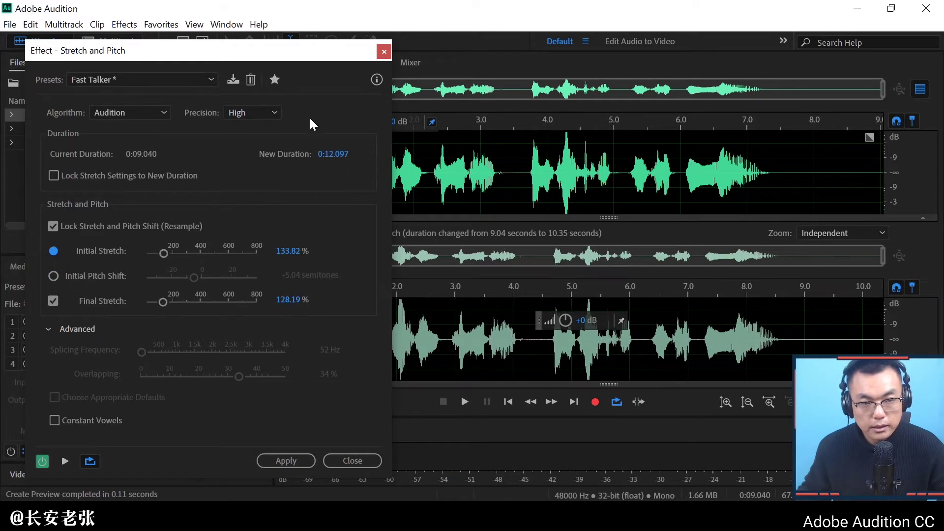
pyautogui.moveTo(327, 55); pyautogui.dragTo(267, 63)
pyautogui.press('space')
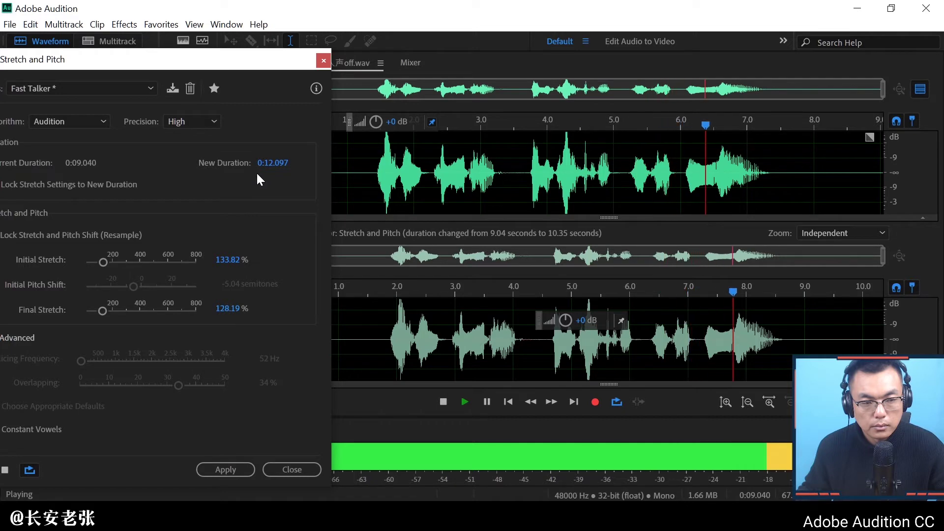
# - Stop the running preview, lower the initial stretch to about 56.3% and preview the vocal at that setting
pyautogui.press('space')
pyautogui.moveTo(237, 67); pyautogui.dragTo(384, 65)
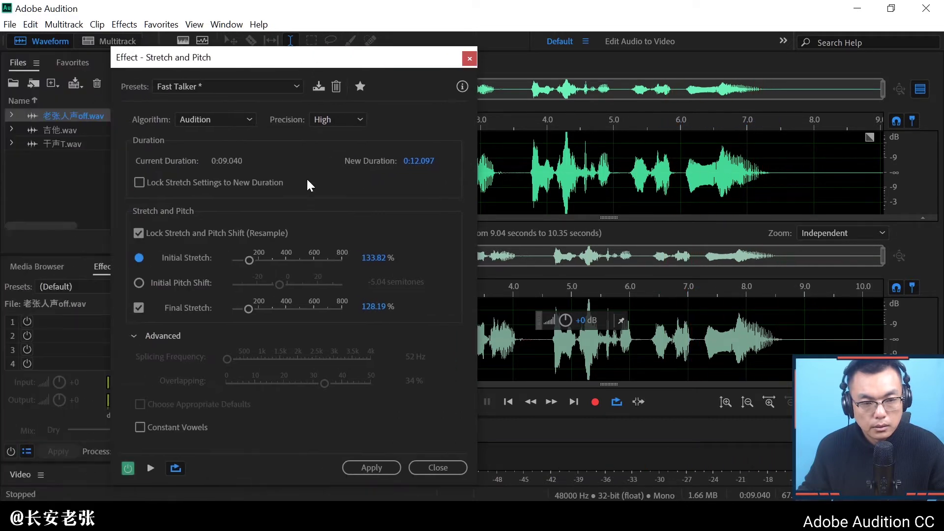
pyautogui.moveTo(249, 265); pyautogui.dragTo(237, 262)
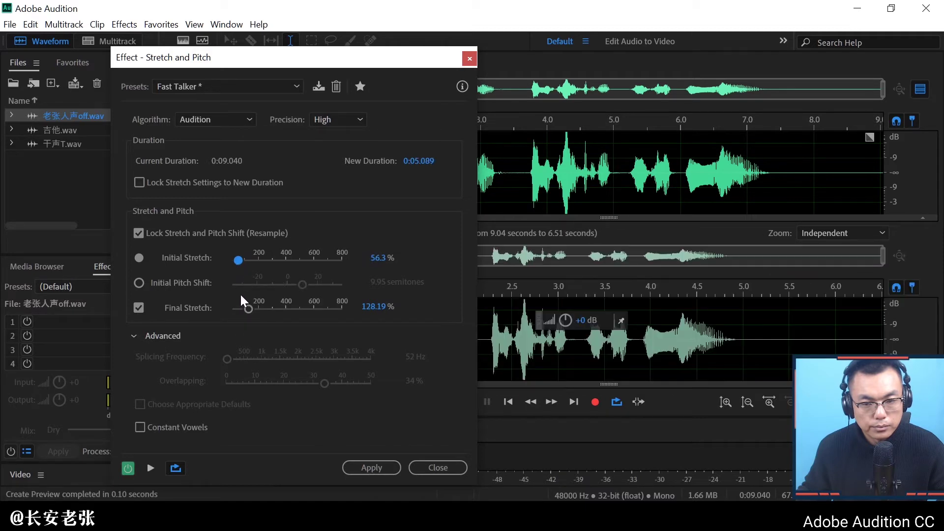
pyautogui.moveTo(377, 57); pyautogui.dragTo(247, 80)
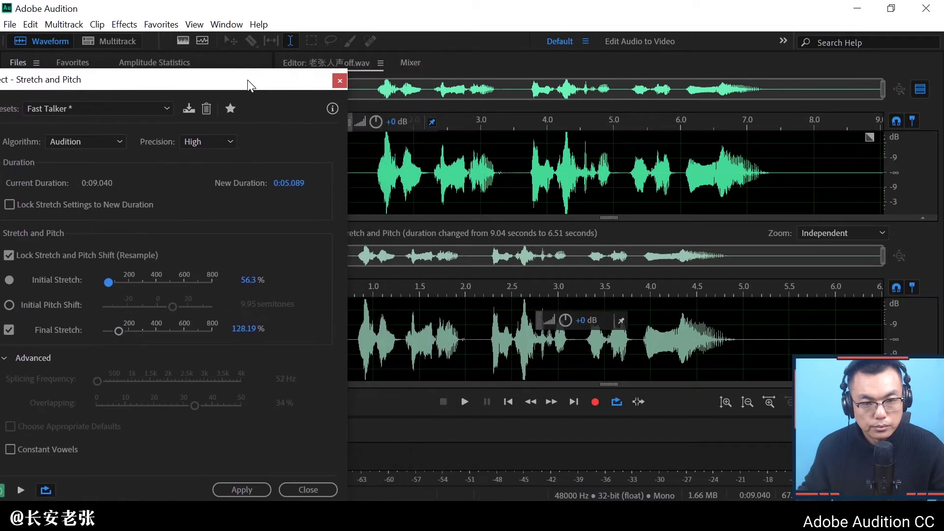
pyautogui.press('space')
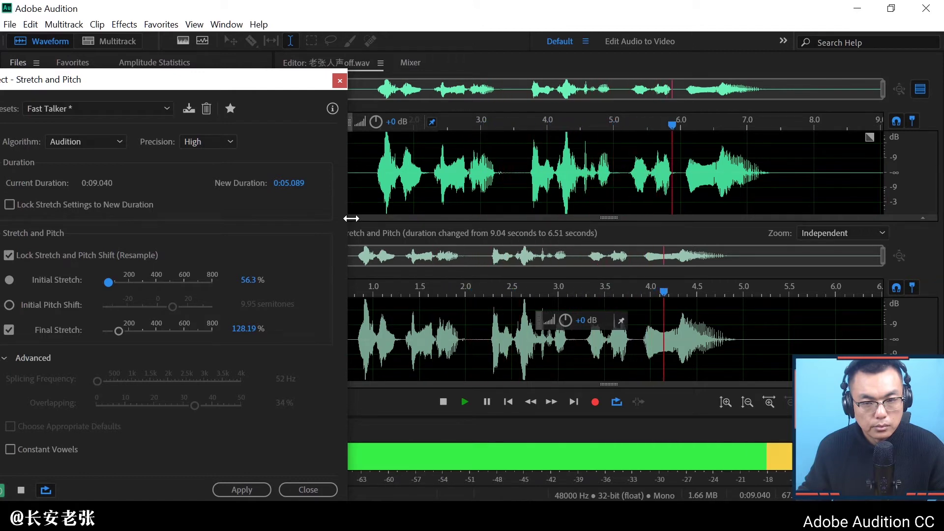
pyautogui.press('space')
# - Raise the final stretch to about 251.51% and preview how the vocal slows down over time
pyautogui.moveTo(324, 79); pyautogui.dragTo(391, 63)
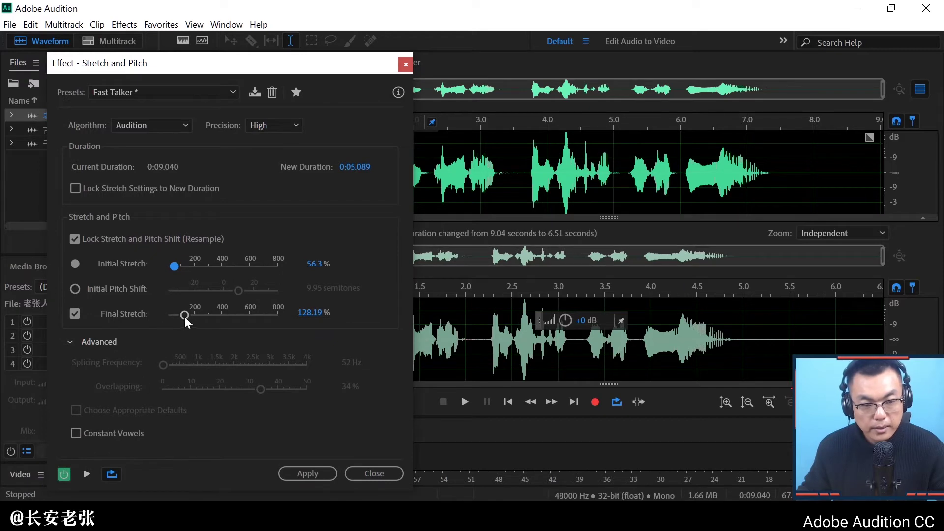
pyautogui.moveTo(185, 315); pyautogui.dragTo(202, 317)
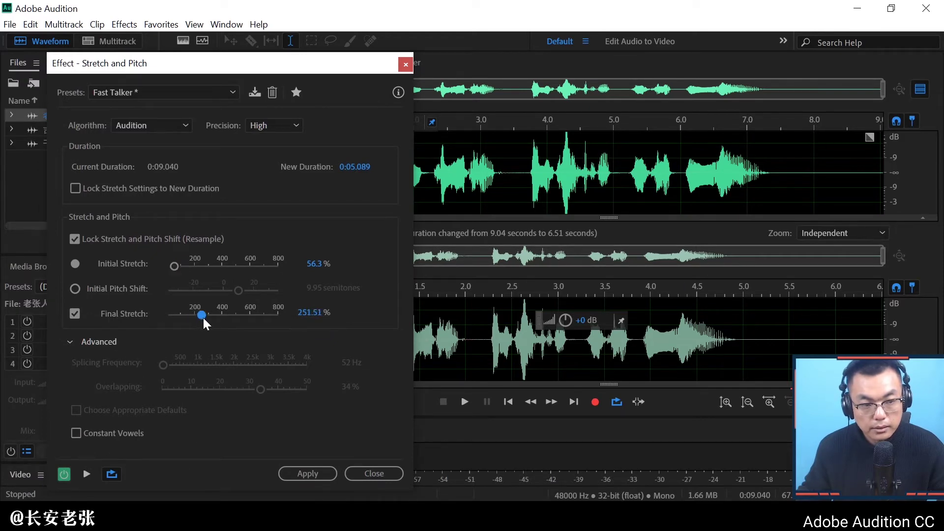
pyautogui.press('space')
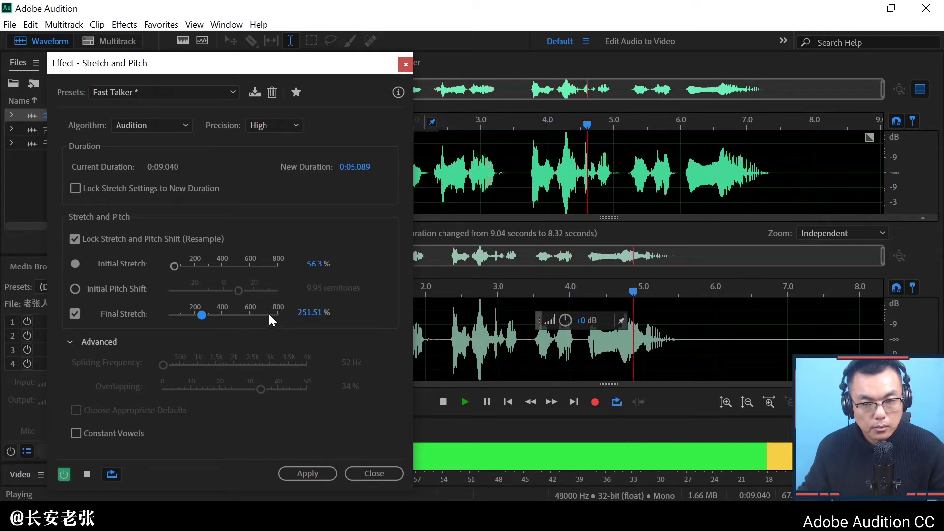
pyautogui.press('space')
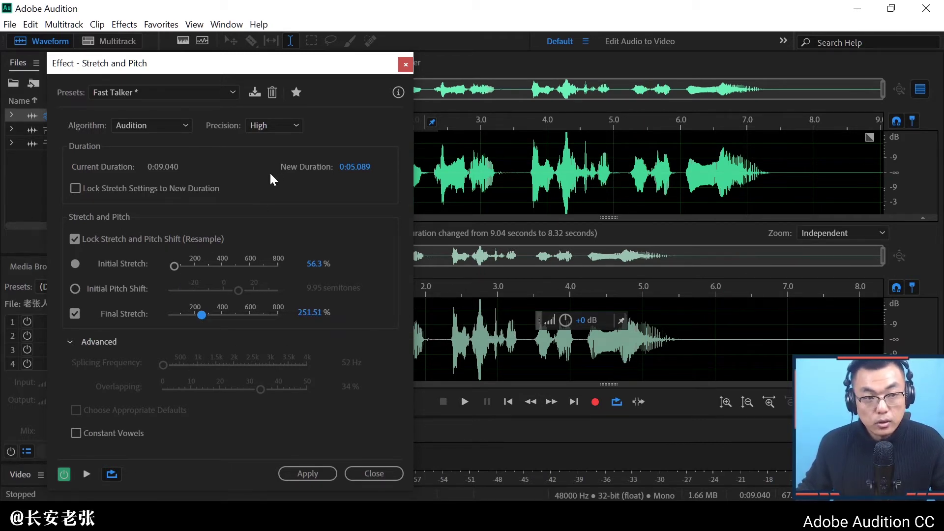
# - Load the Cutting Power preset and preview the vocal with it
pyautogui.click(231, 94)
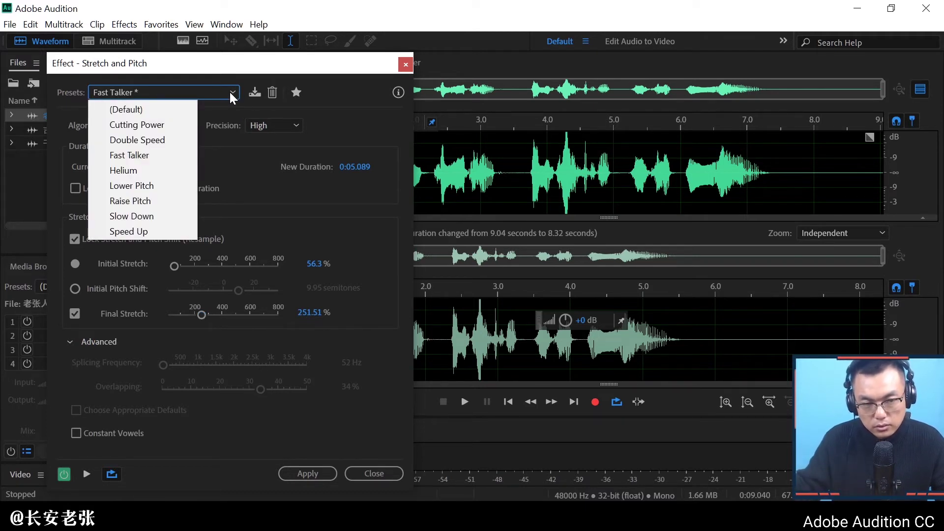
pyautogui.click(148, 129)
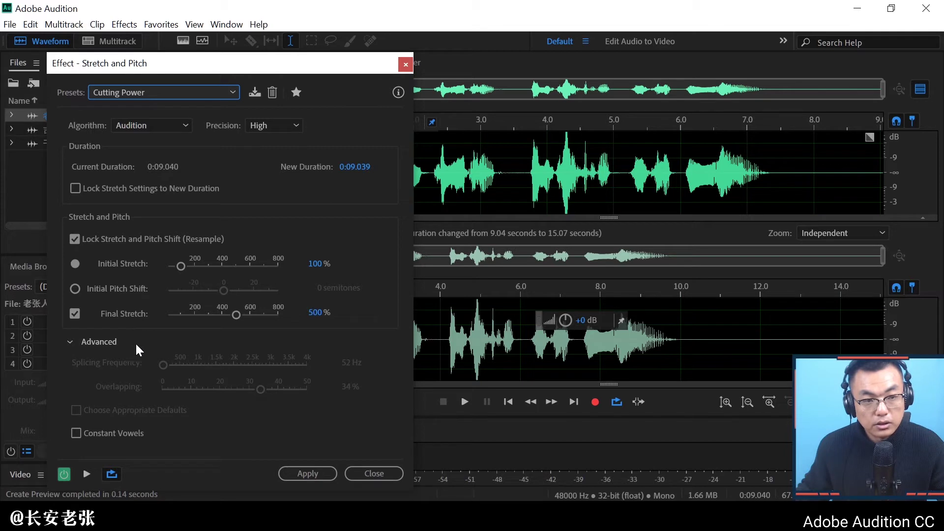
pyautogui.press('space')
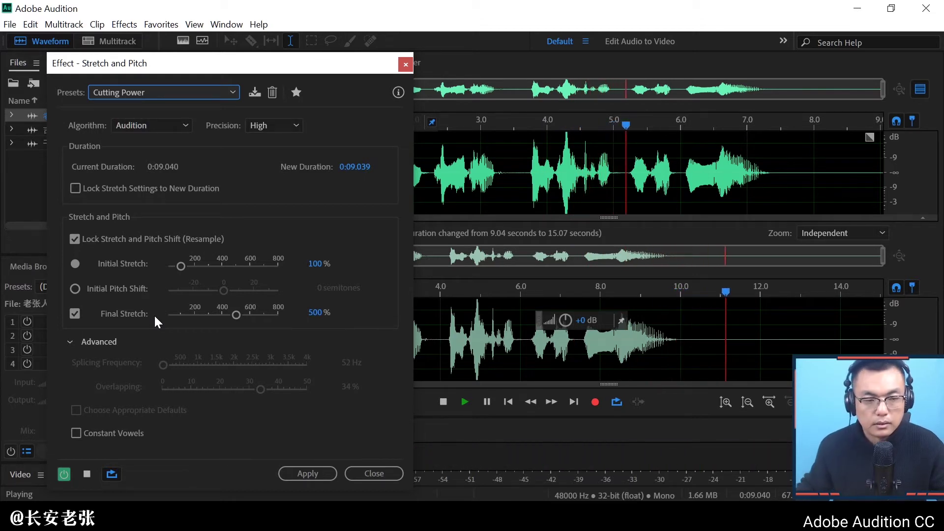
pyautogui.press('space')
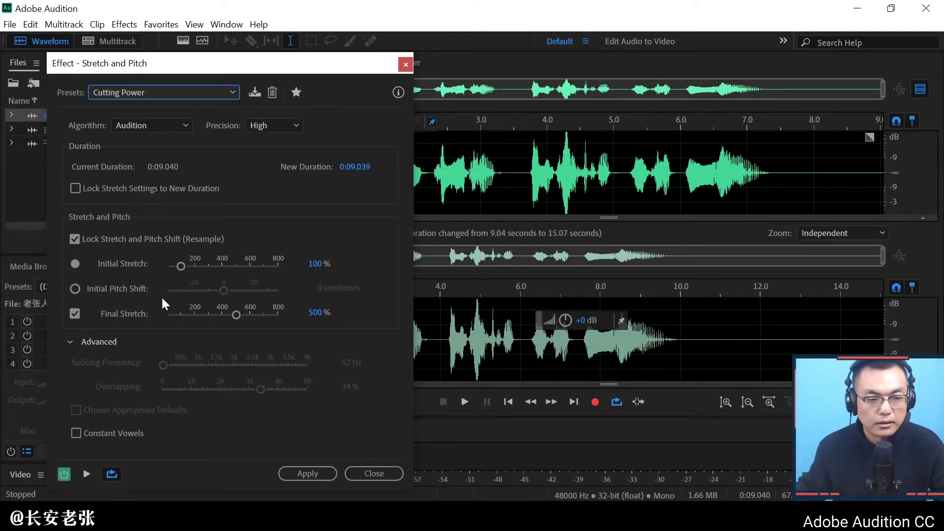
# - Disable Lock Stretch and Pitch Shift (Resample) and lower the splicing frequency to 5 Hz
pyautogui.click(74, 239)
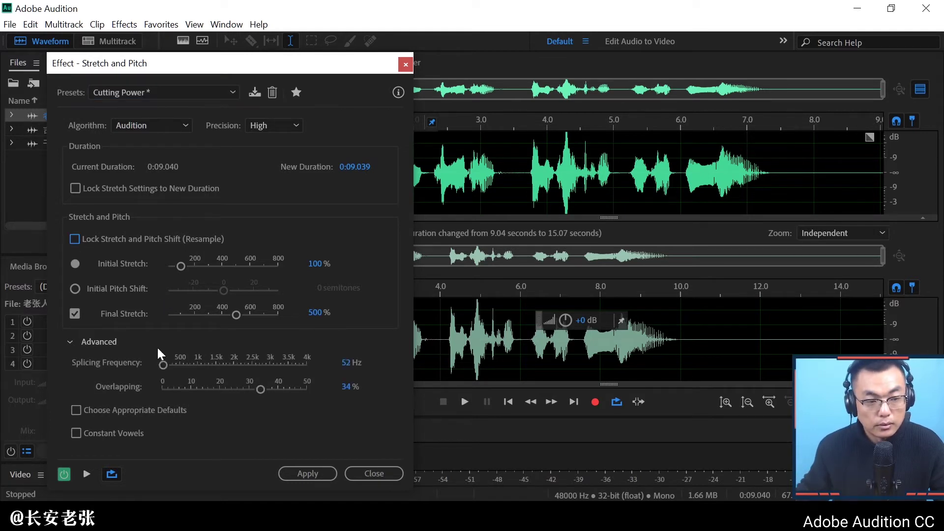
pyautogui.moveTo(227, 72); pyautogui.dragTo(239, 54)
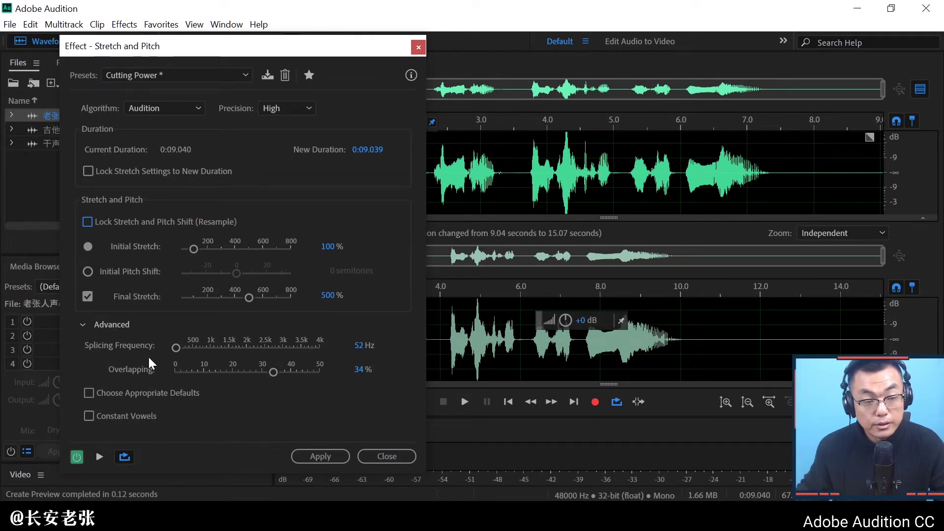
pyautogui.moveTo(174, 351)
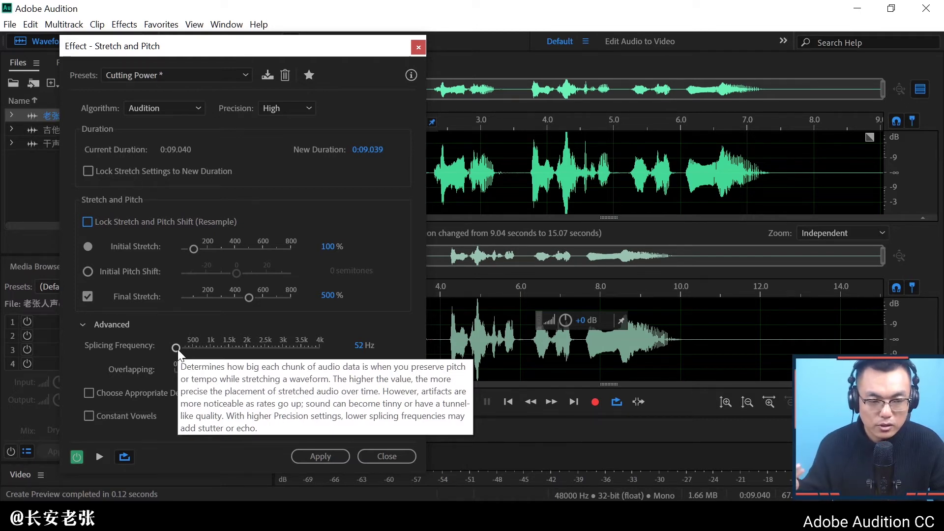
pyautogui.click(176, 348)
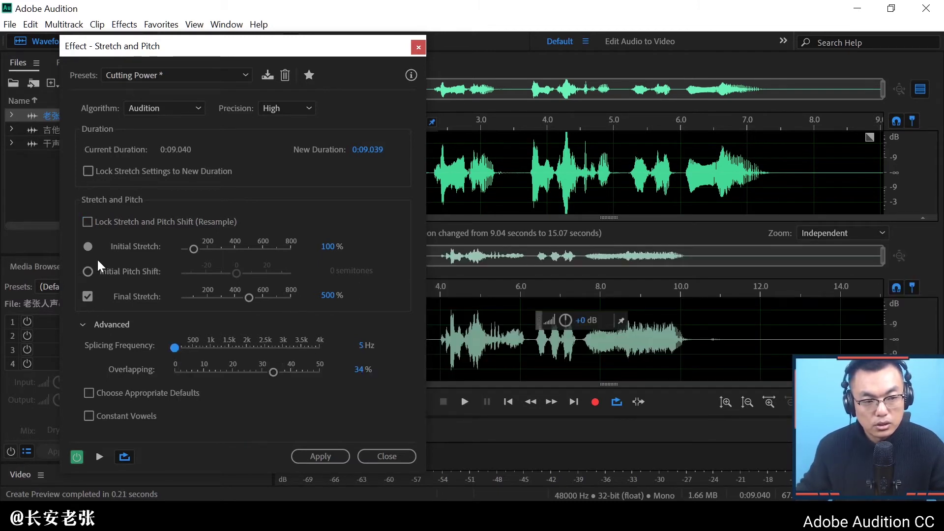
# - Reset the effect to the (Default) preset and switch the algorithm to Audition
pyautogui.click(162, 75)
pyautogui.click(160, 93)
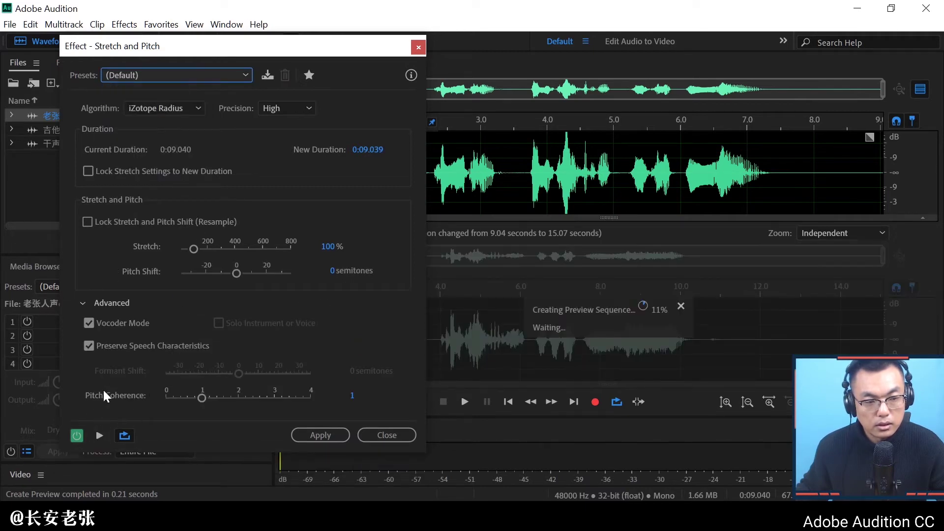
pyautogui.click(167, 108)
pyautogui.click(170, 134)
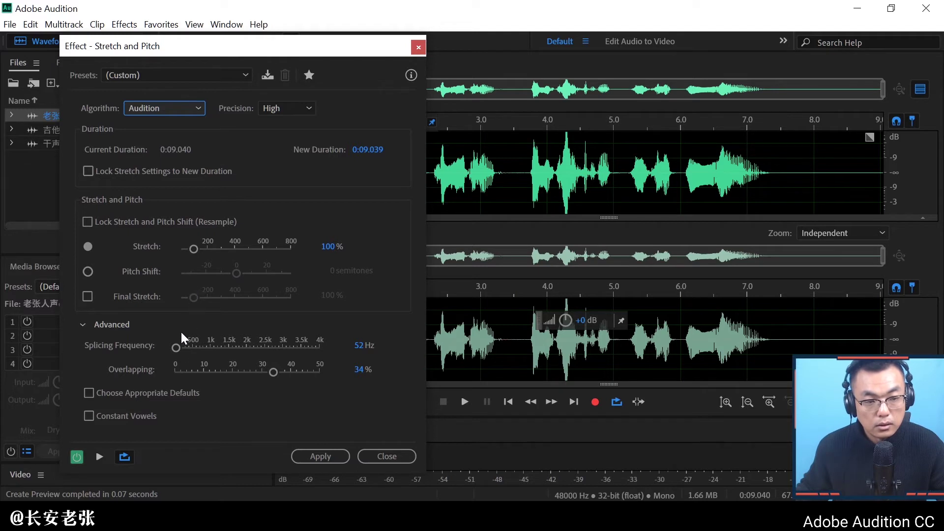
# - Lower the splicing frequency to 5 Hz and preview the vocal without any stretch
pyautogui.moveTo(176, 348); pyautogui.dragTo(102, 352)
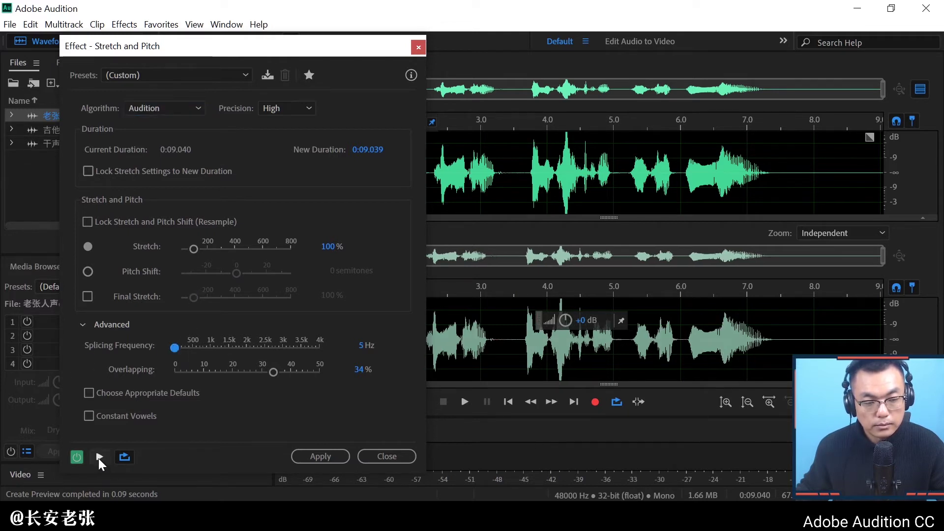
pyautogui.click(99, 457)
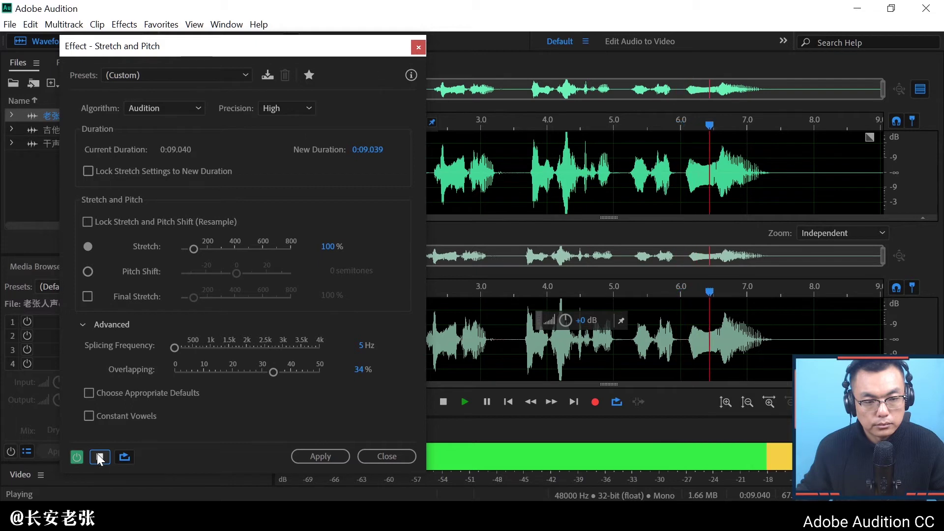
pyautogui.click(100, 457)
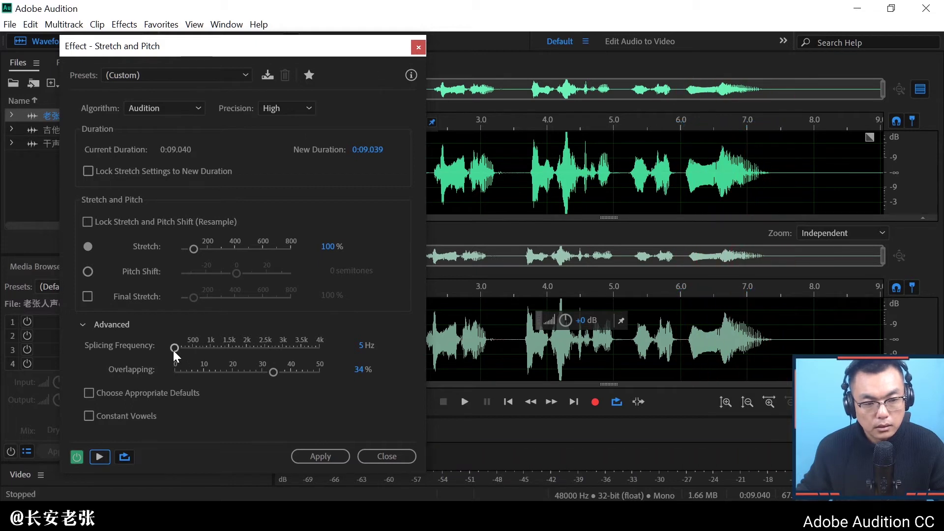
# - Lower the stretch to about 57.72% and preview the shortened vocal at the 5 Hz splicing frequency
pyautogui.moveTo(191, 252); pyautogui.dragTo(185, 252)
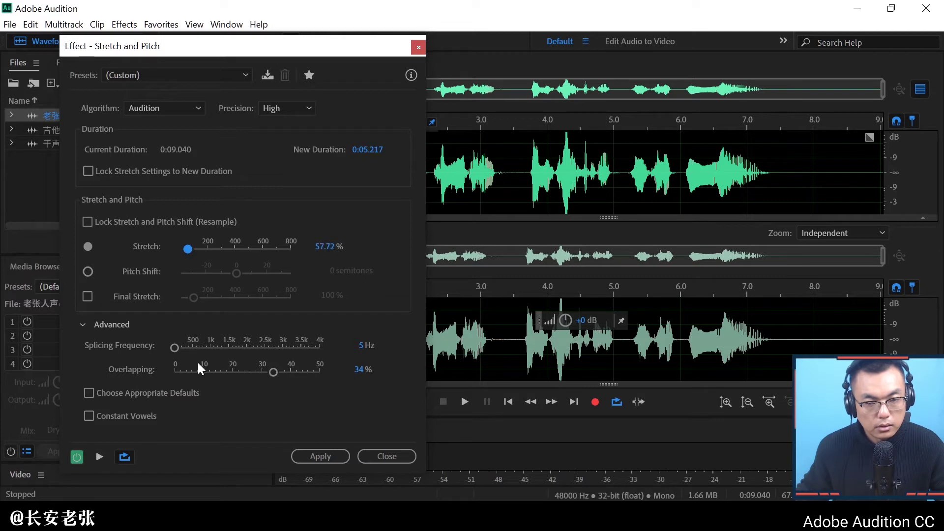
pyautogui.click(102, 459)
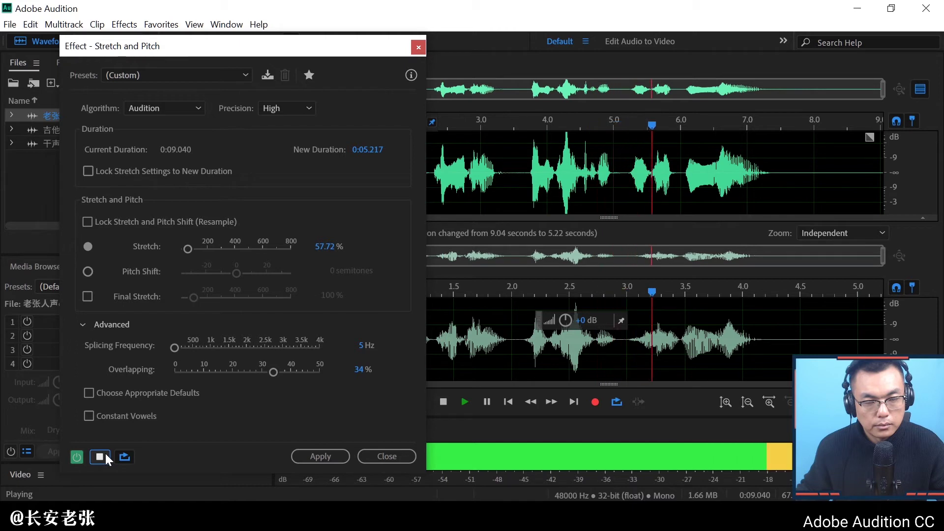
pyautogui.click(100, 457)
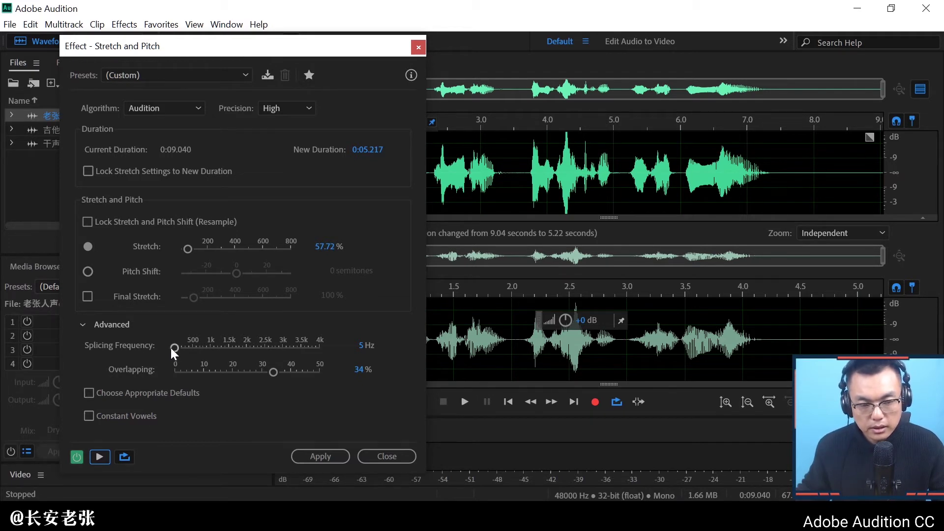
# - Raise the splicing frequency to 4000 Hz and preview the shortened vocal again
pyautogui.moveTo(170, 348); pyautogui.dragTo(334, 351)
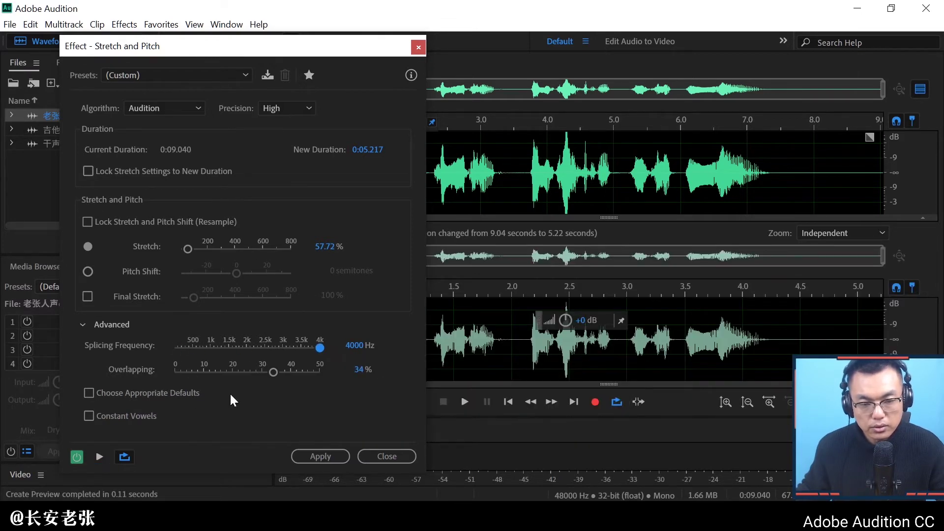
pyautogui.press('space')
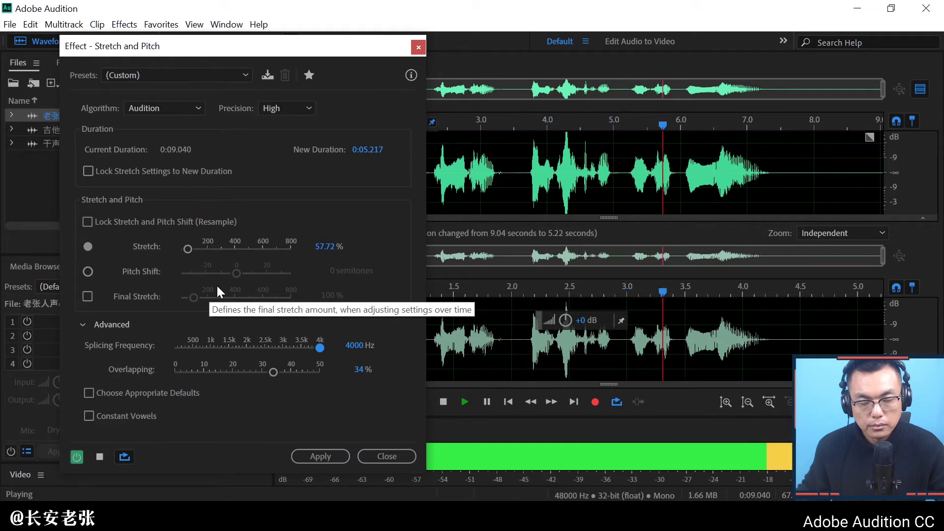
pyautogui.press('space')
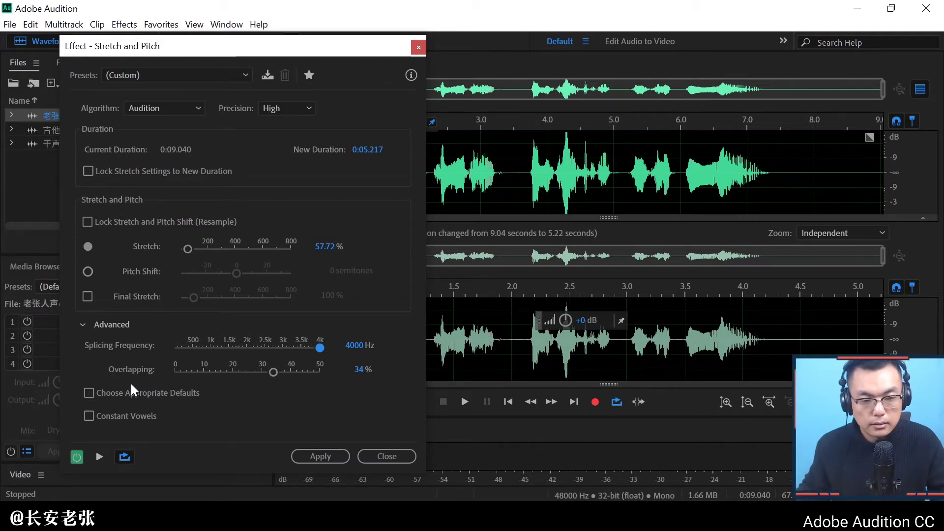
# - Try Choose Appropriate Defaults on and off, lower the splicing frequency to 5 Hz and close the effect without applying
pyautogui.moveTo(275, 373)
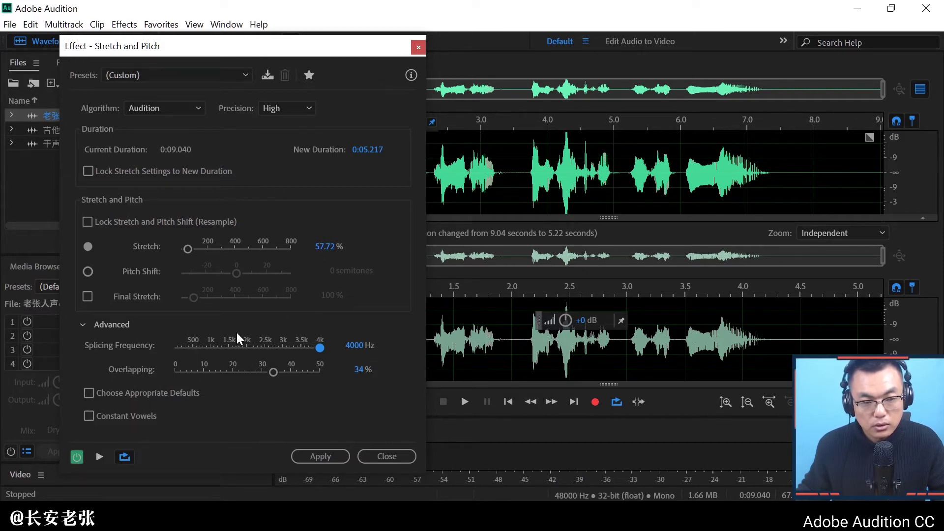
pyautogui.click(88, 393)
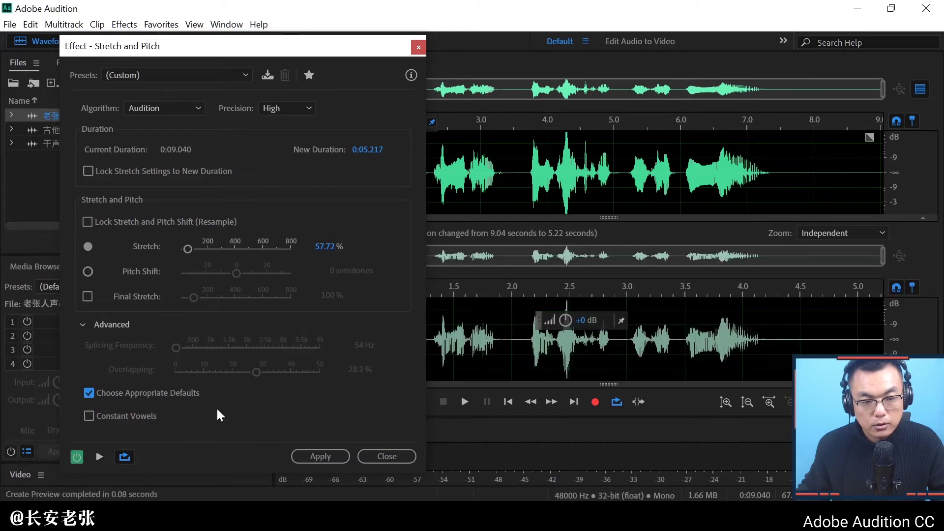
pyautogui.click(93, 394)
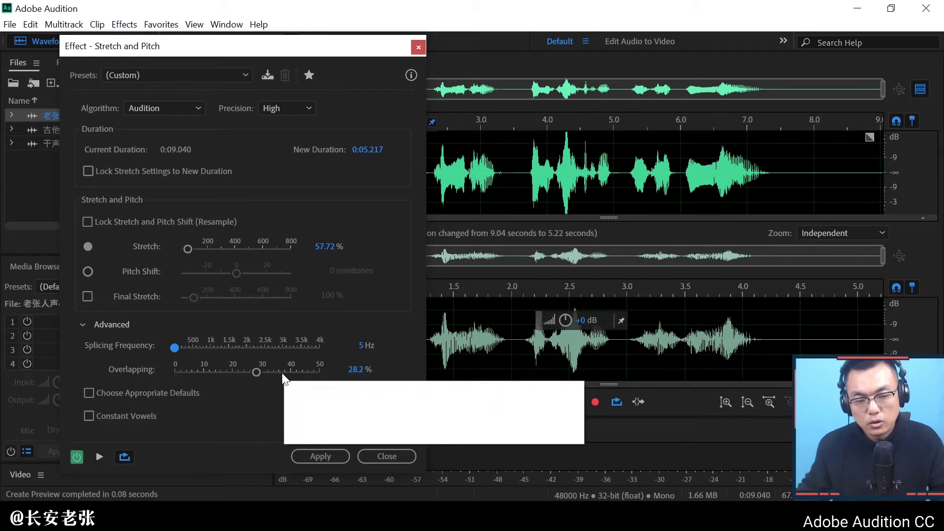
pyautogui.press('Escape')
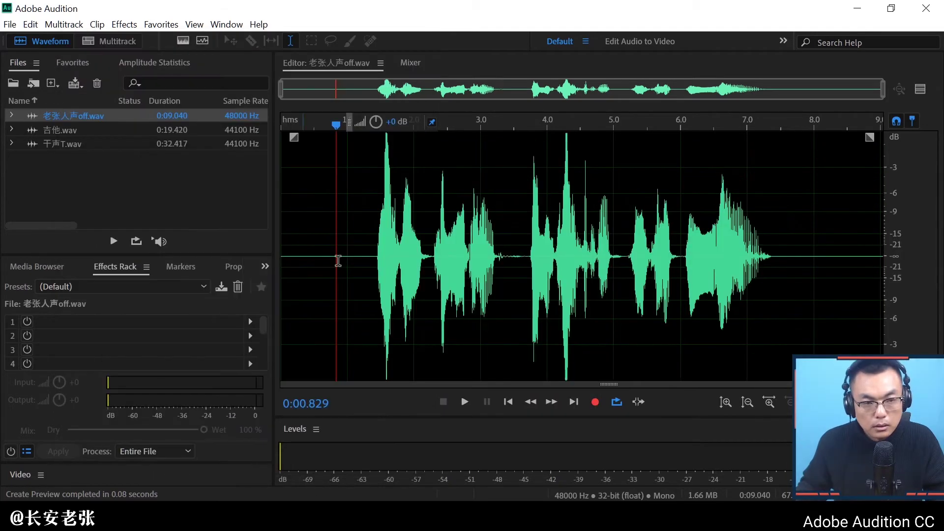
# - Open the Pitch Shifter effect and vary its cents transposition, trying -23 and ending at 18
pyautogui.click(122, 25)
pyautogui.moveTo(302, 320)
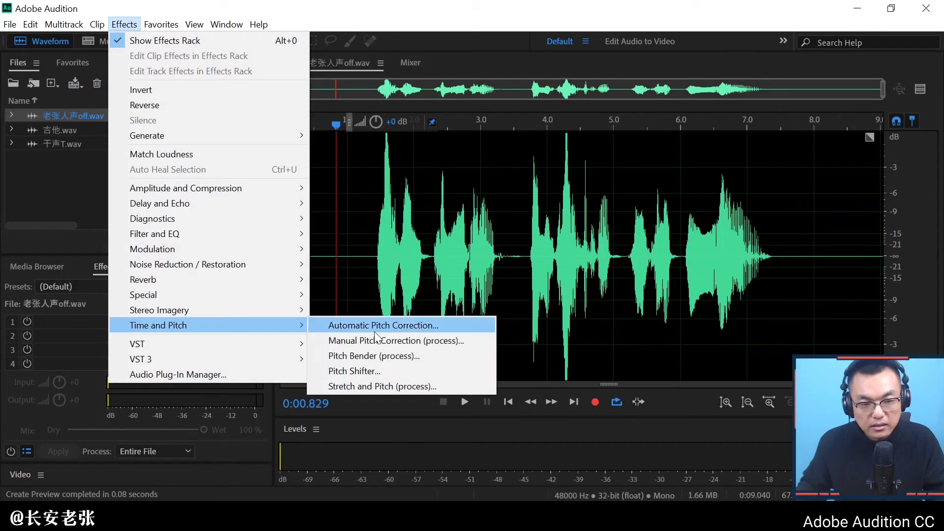
pyautogui.click(392, 372)
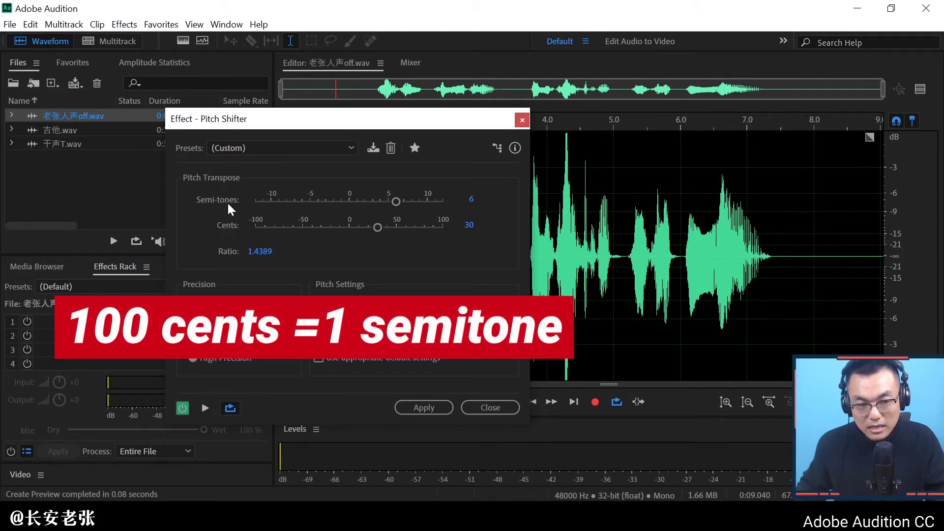
pyautogui.moveTo(377, 228); pyautogui.dragTo(325, 230)
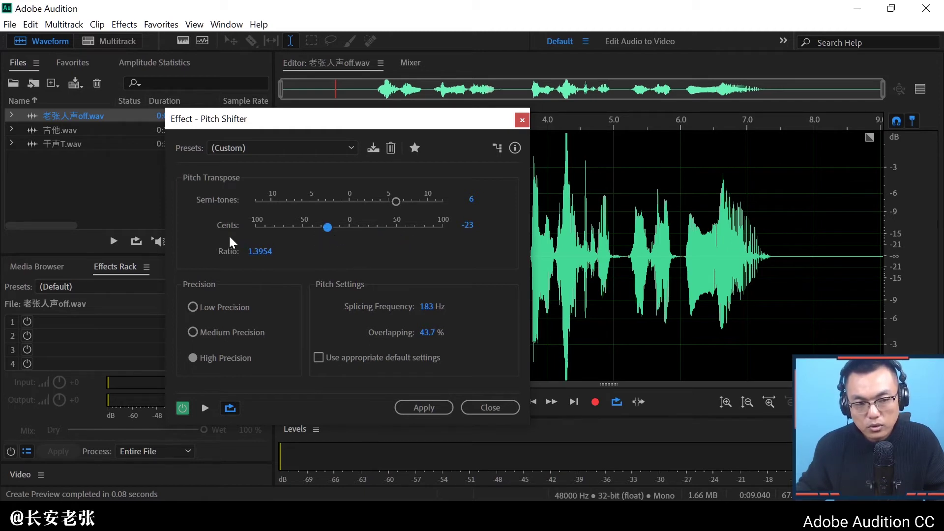
pyautogui.moveTo(327, 228); pyautogui.dragTo(372, 239)
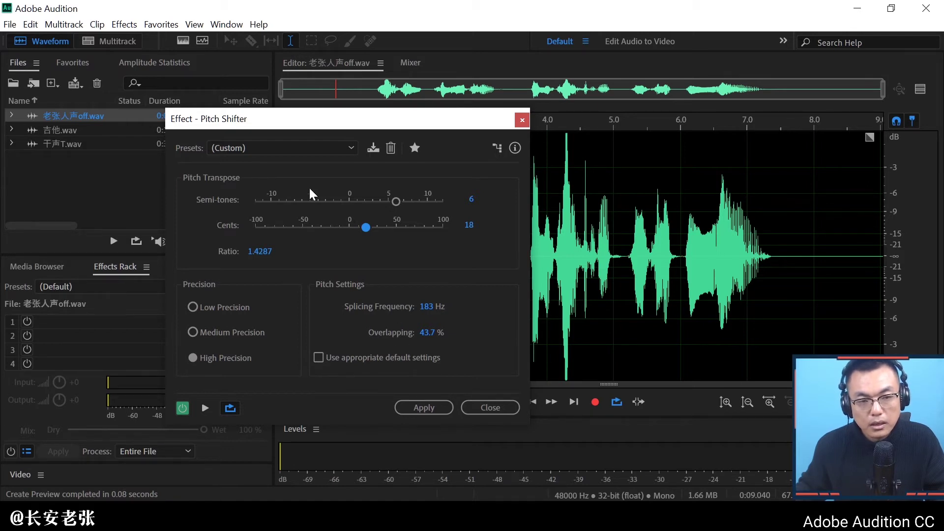
# - Load The Dark Lord preset in the Pitch Shifter and preview the vocal with it
pyautogui.click(304, 155)
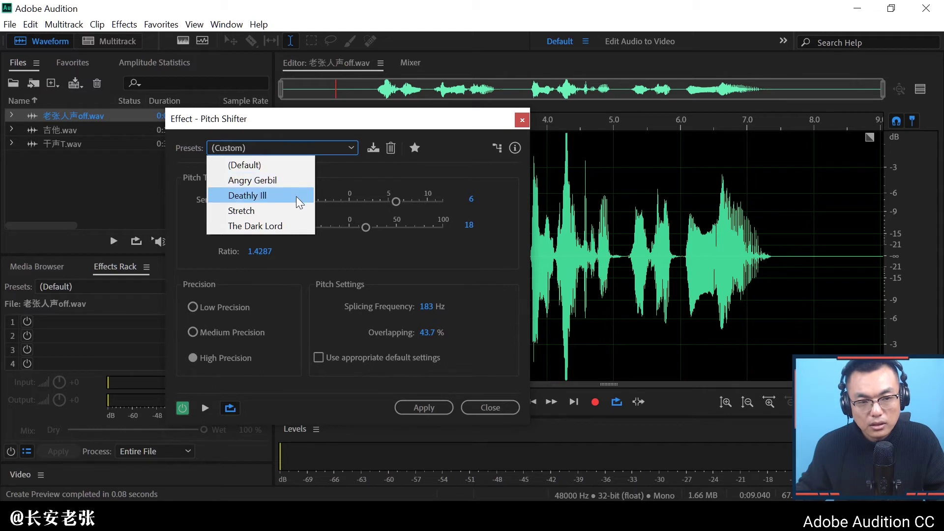
pyautogui.click(297, 226)
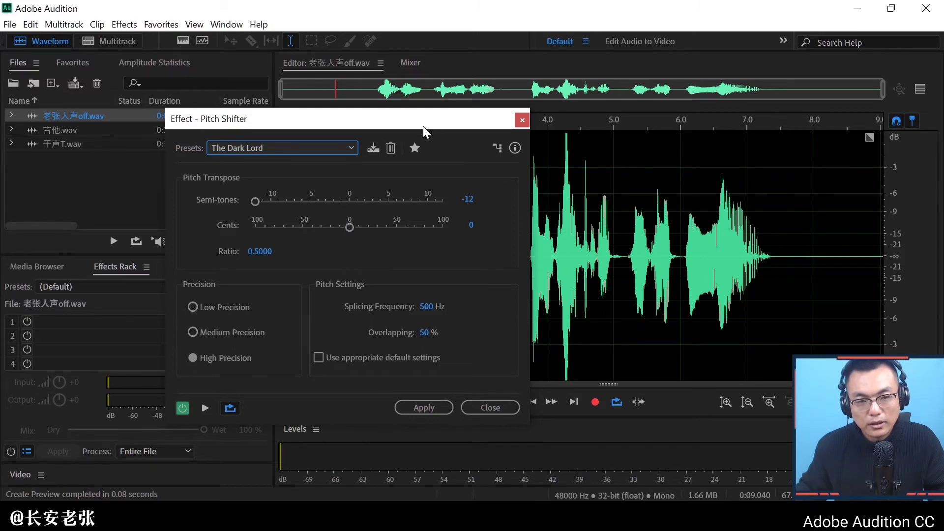
pyautogui.moveTo(432, 124); pyautogui.dragTo(260, 136)
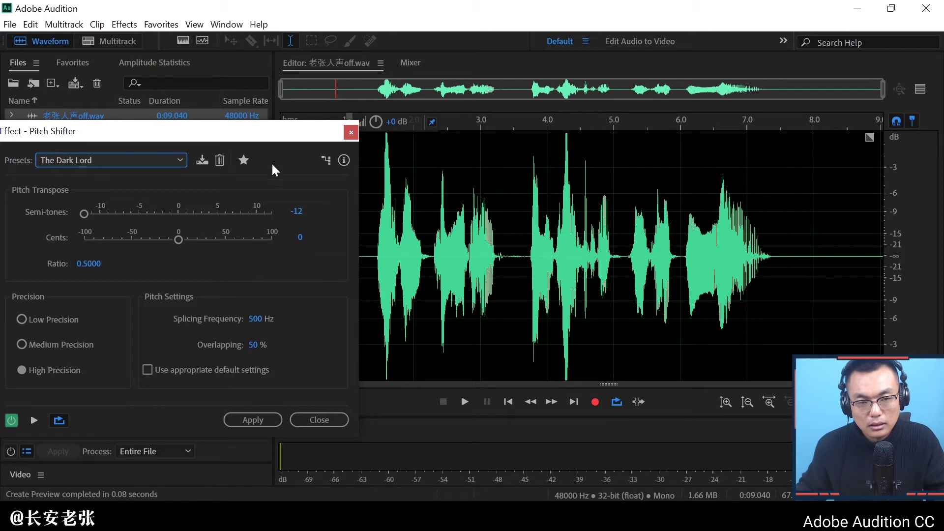
pyautogui.moveTo(271, 137); pyautogui.dragTo(283, 142)
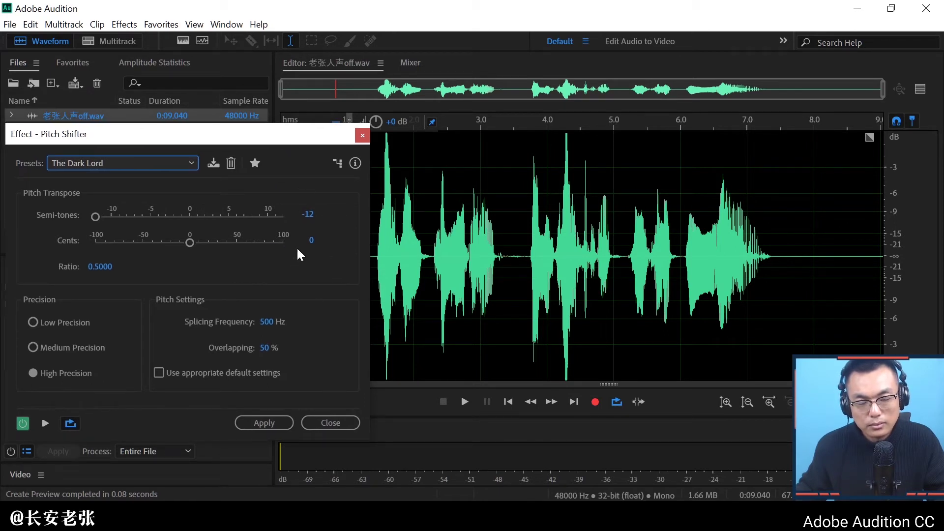
pyautogui.press('space')
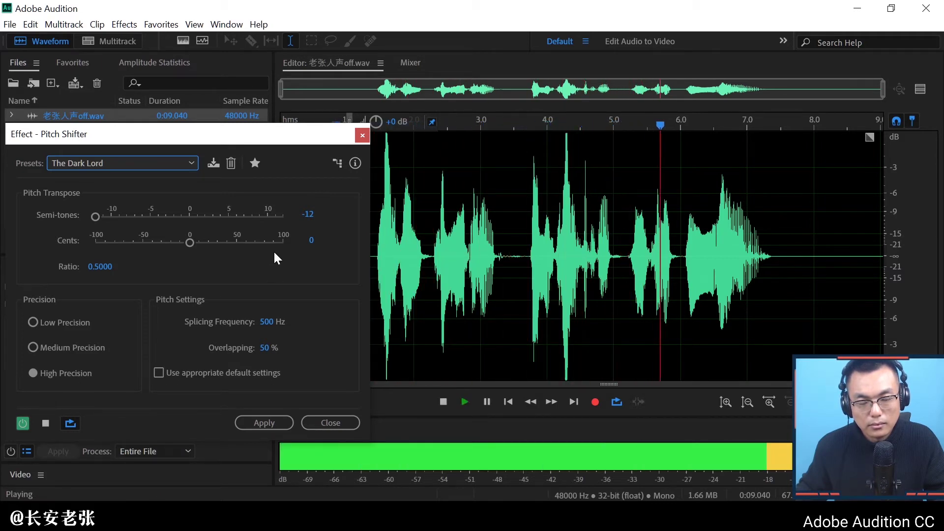
pyautogui.press('space')
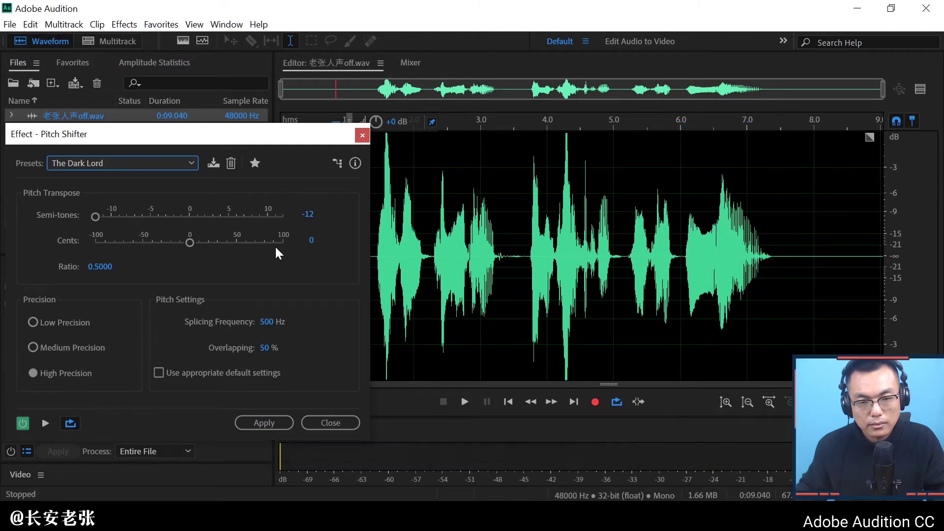
# - Switch the Pitch Shifter to the Angry Gerbil preset and preview the vocal
pyautogui.click(190, 163)
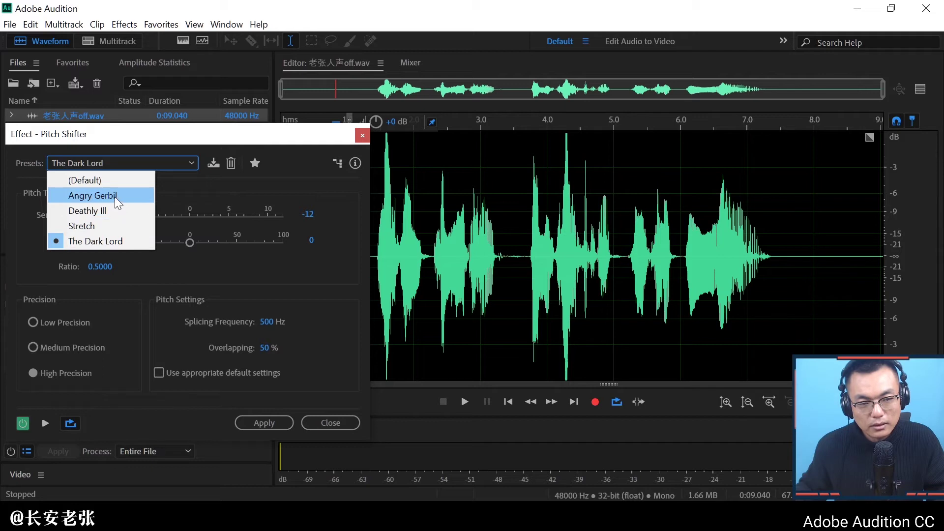
pyautogui.click(116, 195)
pyautogui.press('space')
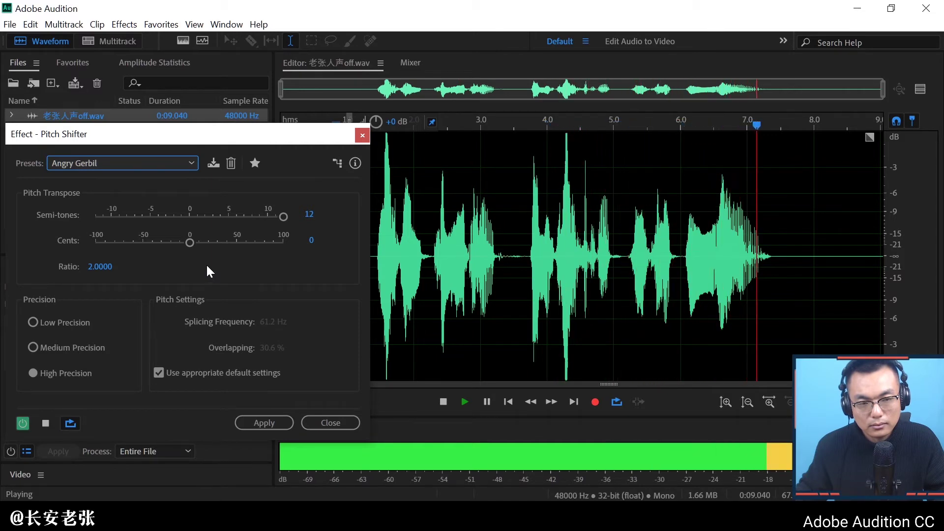
pyautogui.press('space')
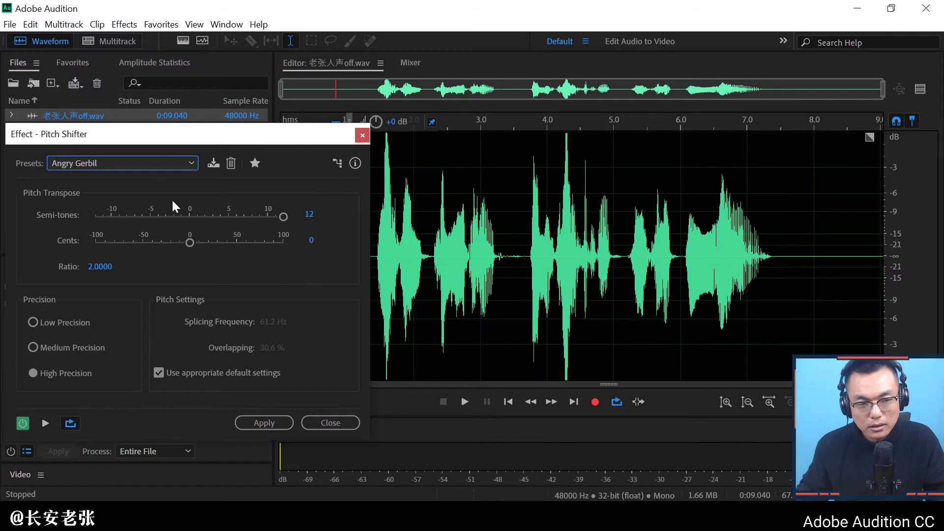
# - Switch the Pitch Shifter to the Deathly Ill preset and preview the vocal
pyautogui.click(148, 162)
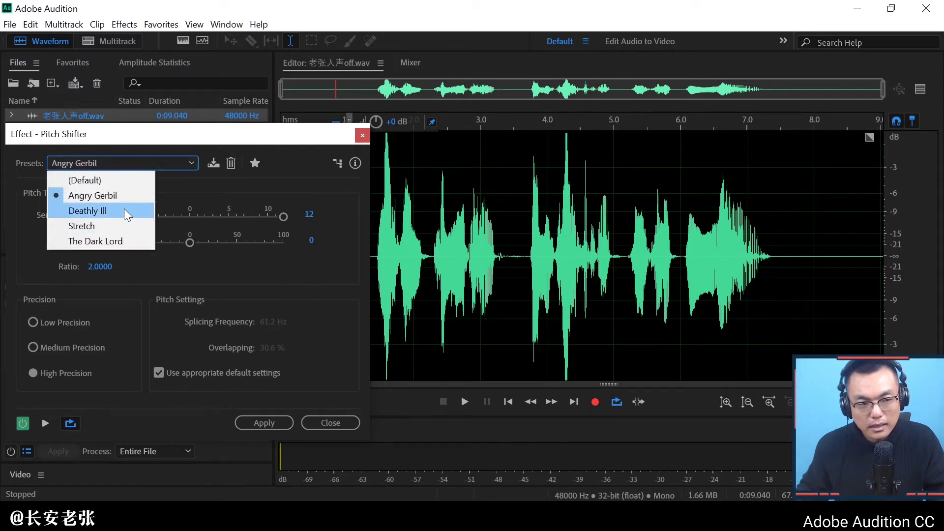
pyautogui.click(124, 210)
pyautogui.press('space')
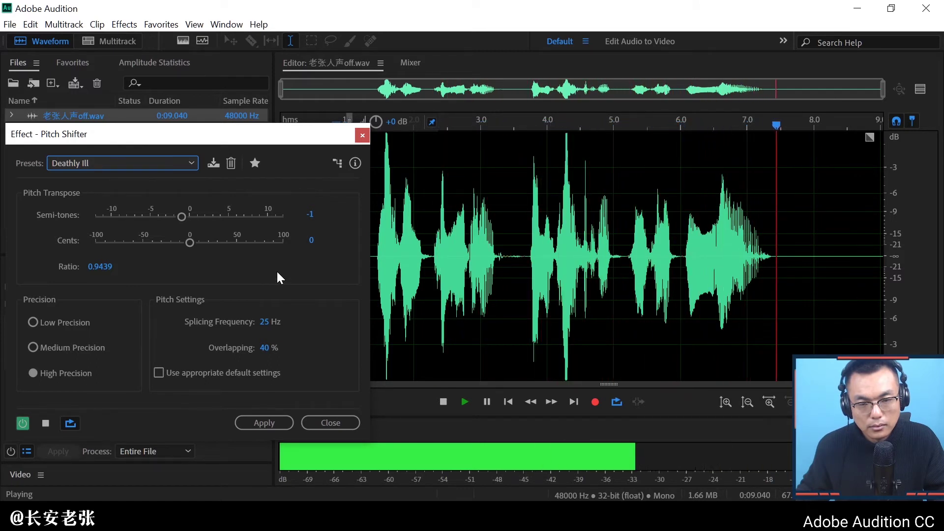
pyautogui.press('space')
pyautogui.moveTo(202, 137); pyautogui.dragTo(231, 129)
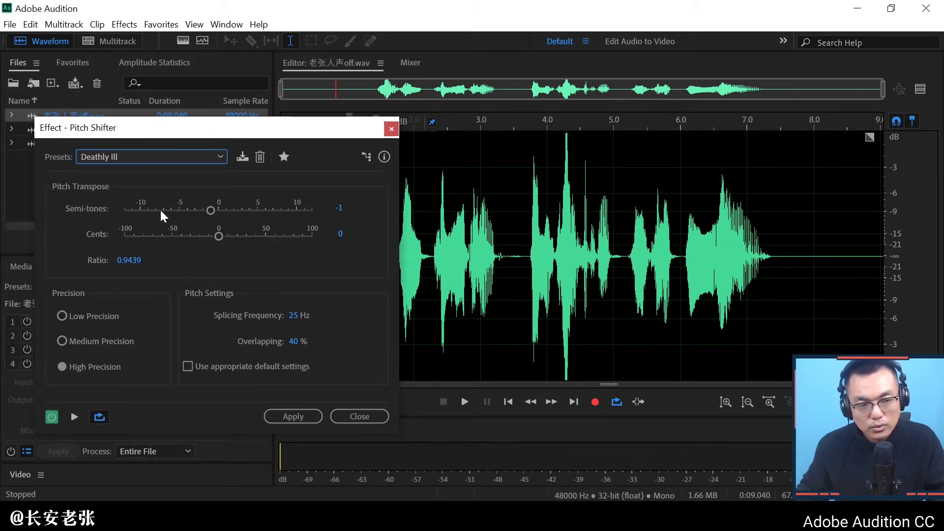
# - Raise the transposition to 8 semi-tones and 24 cents, previewing the vocal after each change
pyautogui.moveTo(211, 218); pyautogui.dragTo(279, 218)
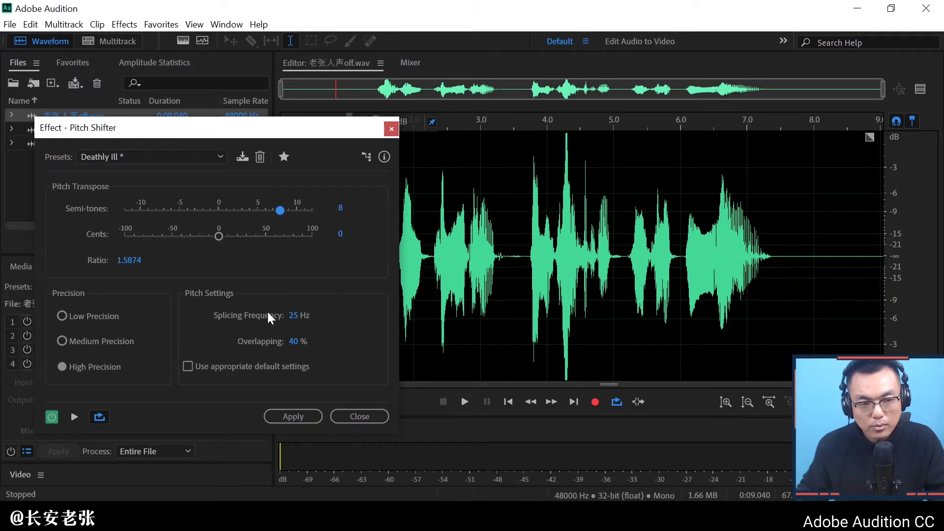
pyautogui.press('space')
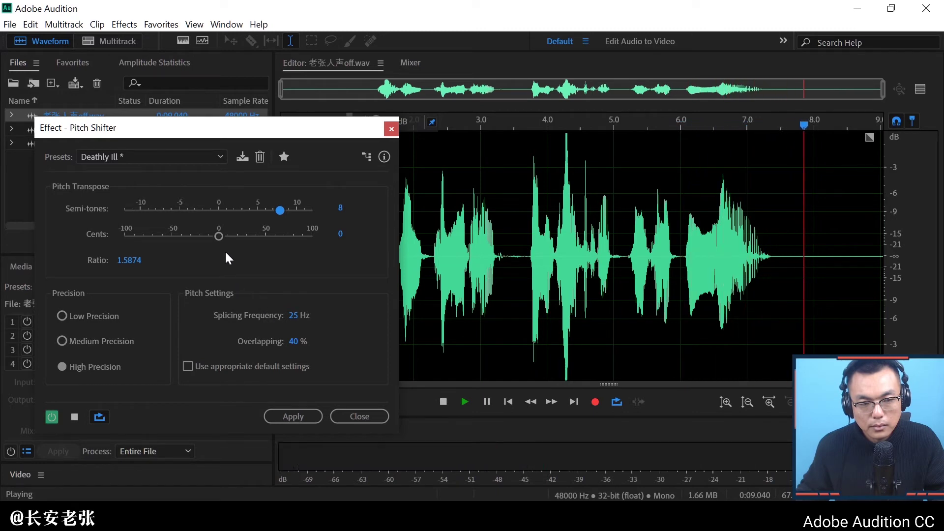
pyautogui.press('space')
pyautogui.moveTo(220, 238); pyautogui.dragTo(241, 238)
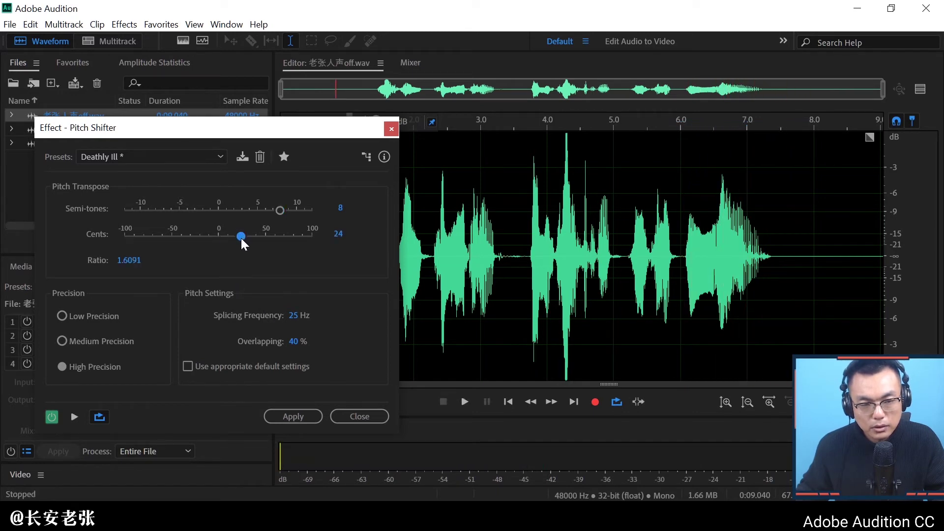
pyautogui.press('space')
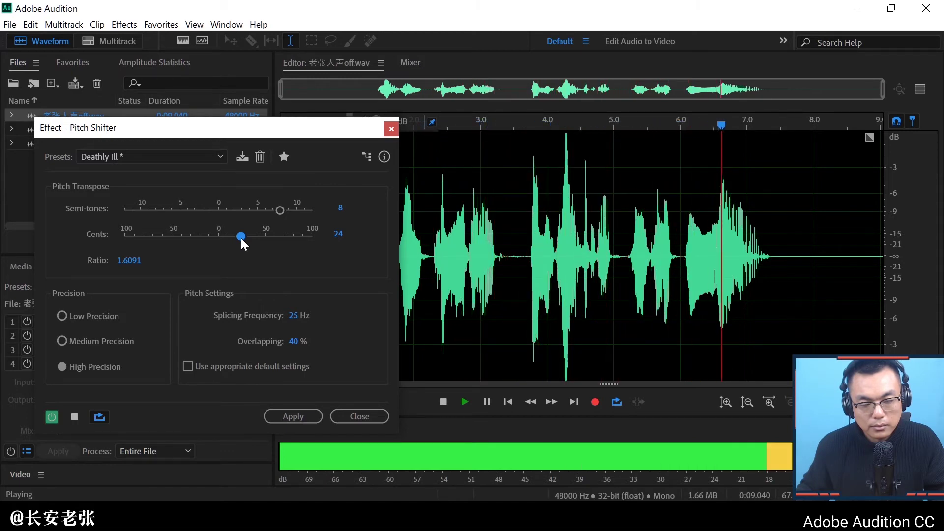
pyautogui.press('space')
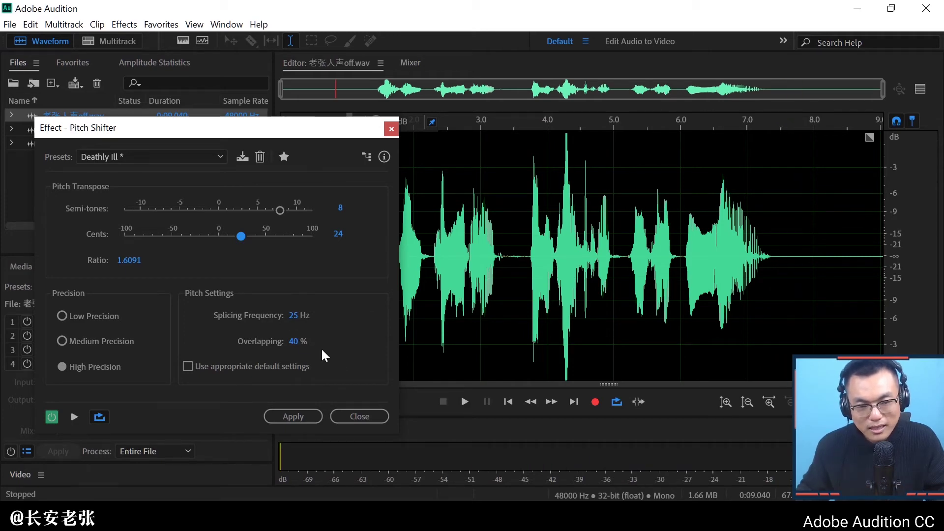
# - Lower the overlapping to 18.4% and the splicing frequency to 5 Hz, and preview the vocal
pyautogui.moveTo(298, 348); pyautogui.dragTo(170, 369)
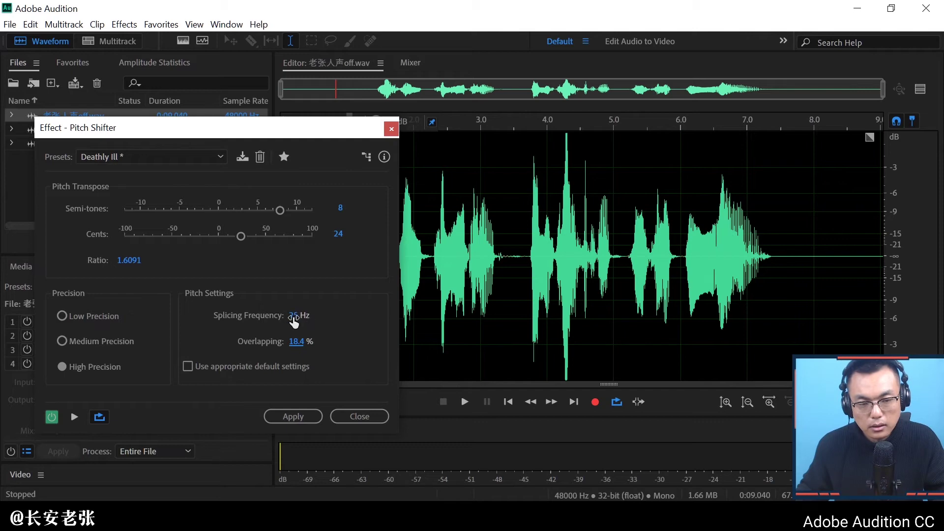
pyautogui.moveTo(294, 320); pyautogui.dragTo(137, 325)
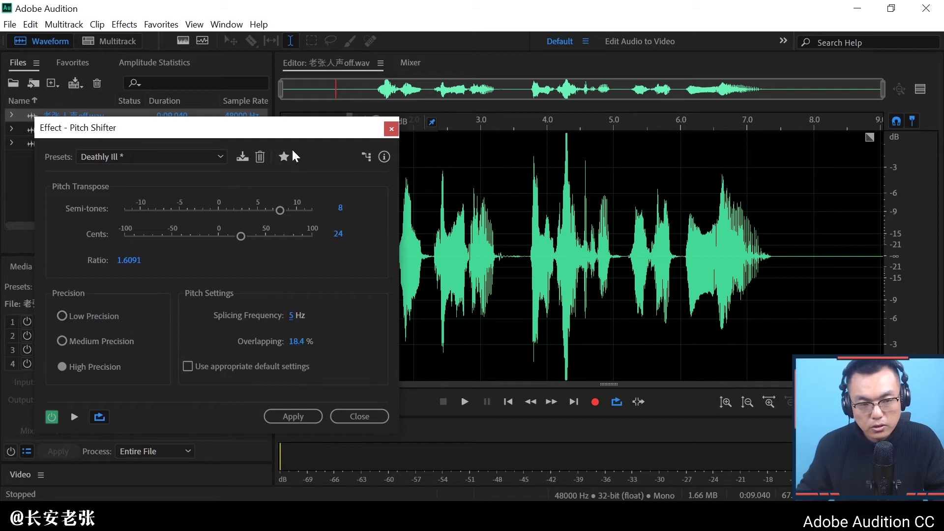
pyautogui.moveTo(305, 131); pyautogui.dragTo(237, 146)
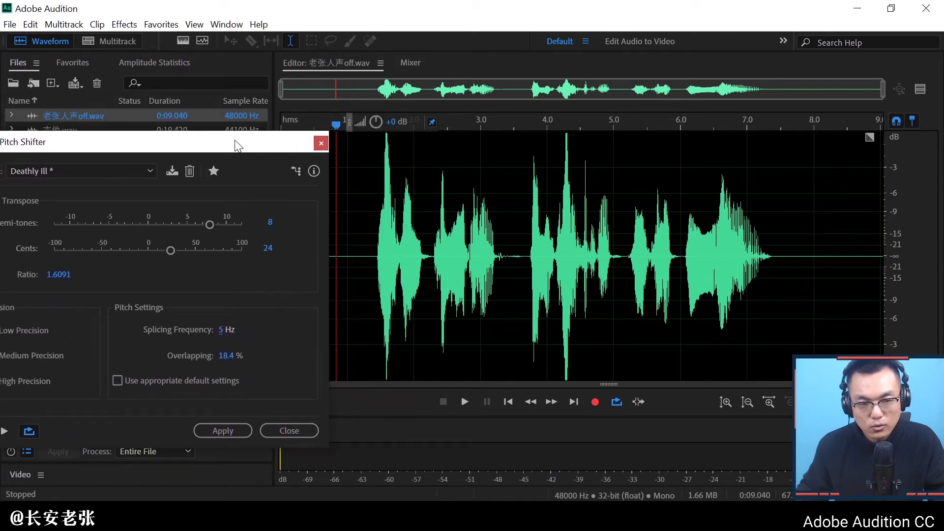
pyautogui.press('space')
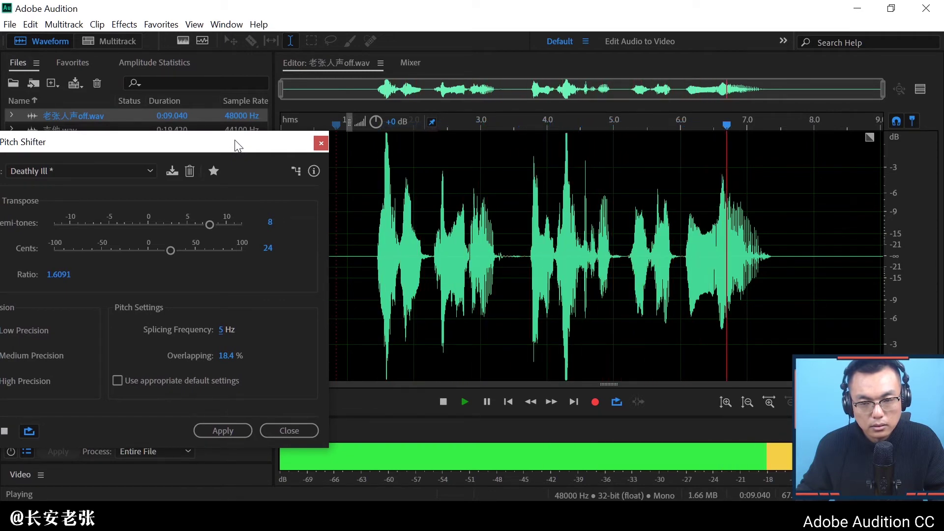
pyautogui.moveTo(237, 145); pyautogui.dragTo(290, 146)
pyautogui.press('space')
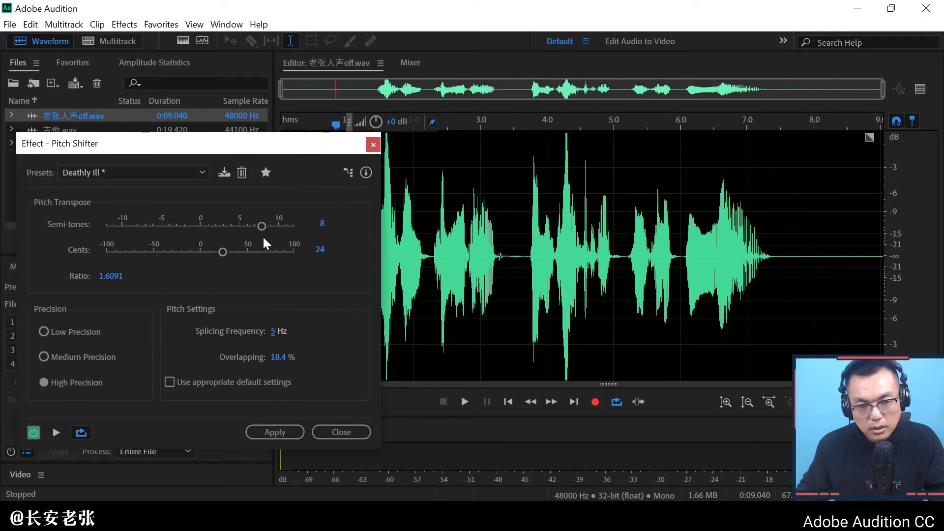
# - Lower the transposition to 4 semi-tones and preview the vocal again
pyautogui.moveTo(263, 229); pyautogui.dragTo(235, 227)
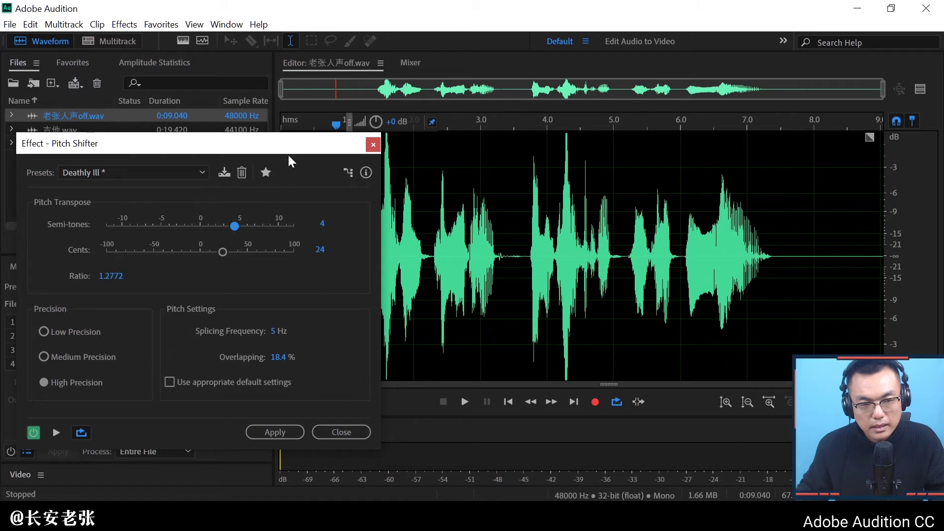
pyautogui.moveTo(289, 155); pyautogui.dragTo(264, 147)
pyautogui.press('space')
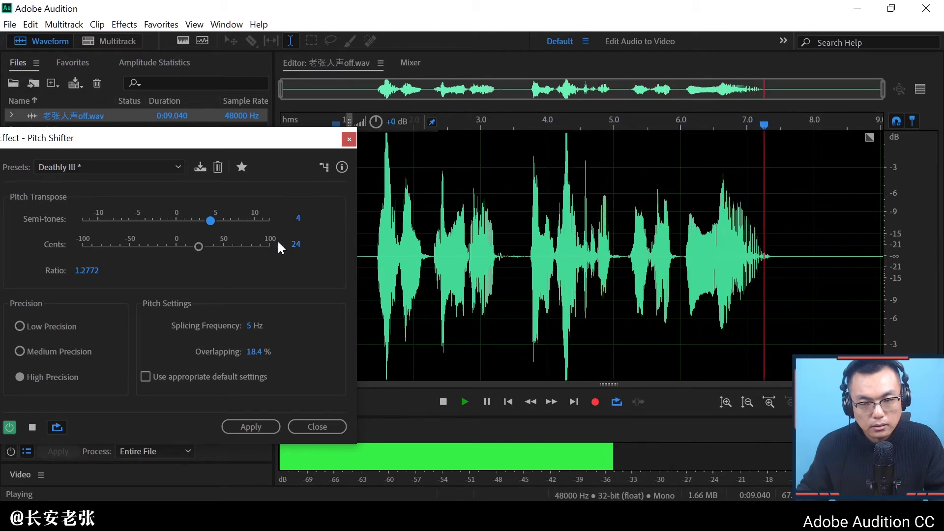
pyautogui.press('space')
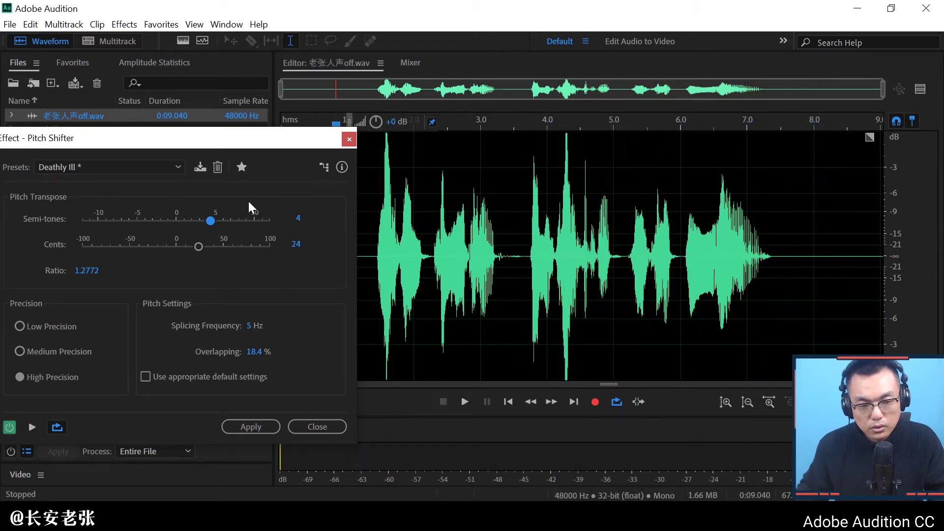
pyautogui.moveTo(255, 145); pyautogui.dragTo(294, 133)
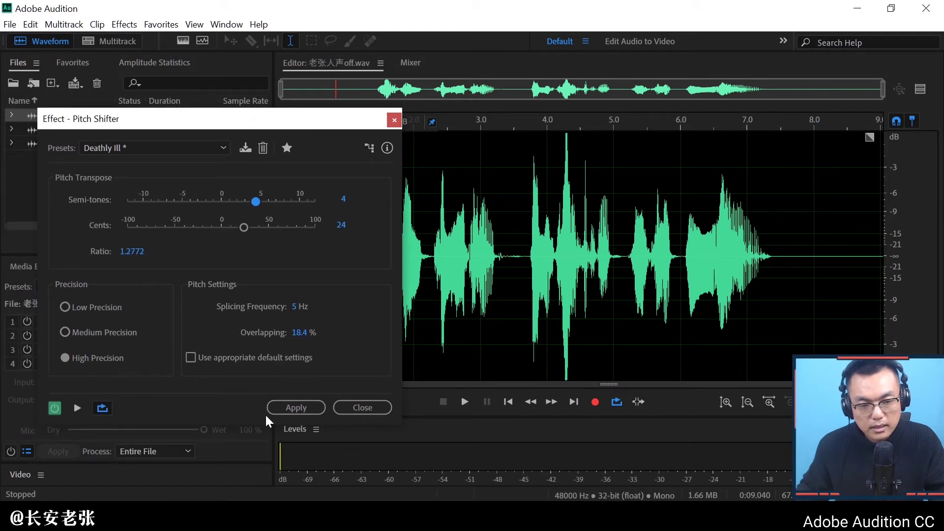
# - Apply the pitch shift to the whole vocal and play the processed waveform from about 0:00.918
pyautogui.click(297, 411)
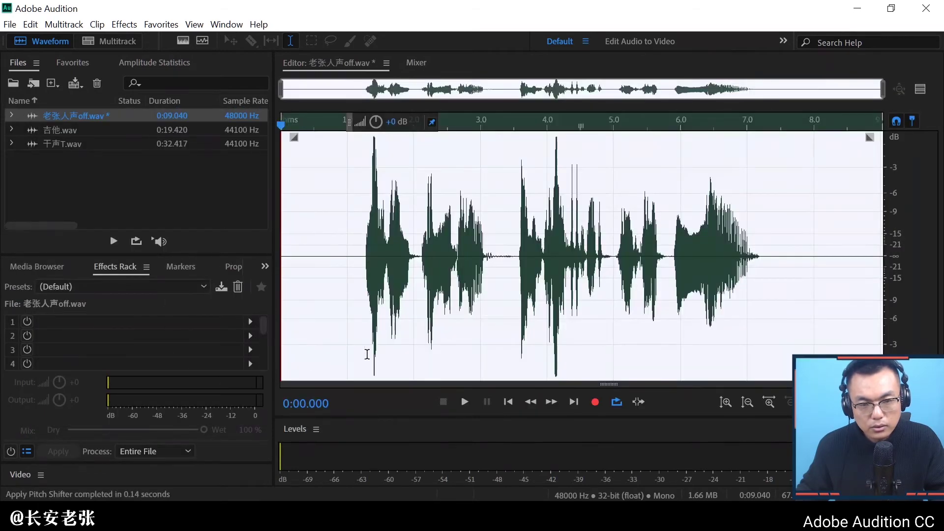
pyautogui.click(341, 226)
pyautogui.press('space')
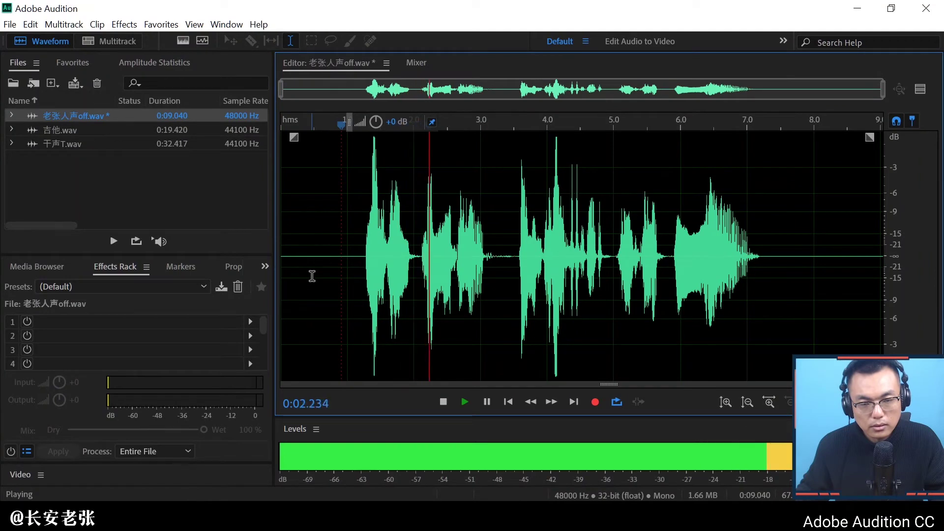
pyautogui.press('space')
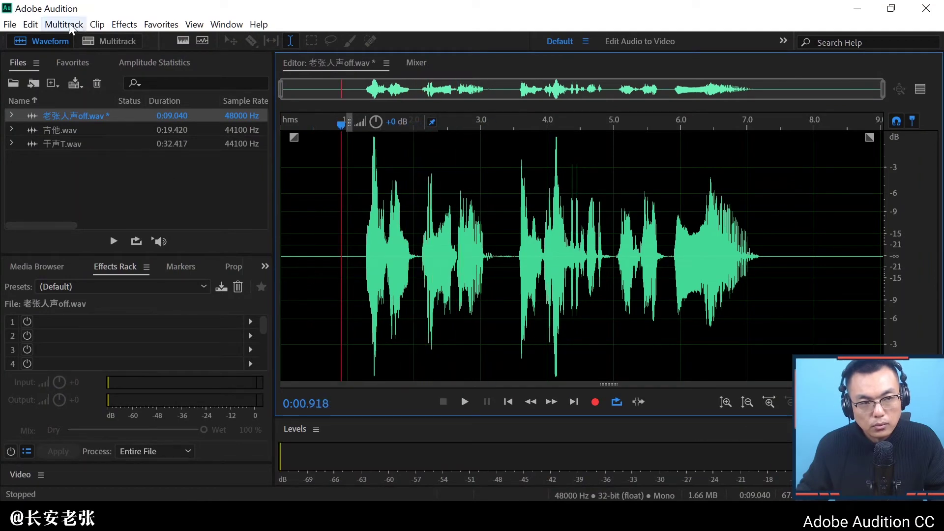
# - Open the Flanger modulation effect, load its FlangeVerb preset and preview it on the pitch-shifted vocal
pyautogui.click(124, 24)
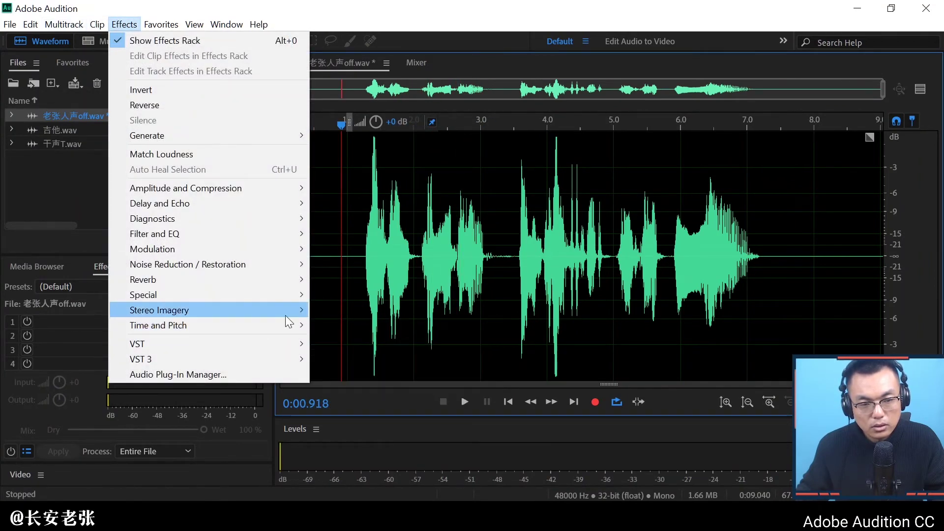
pyautogui.moveTo(268, 224)
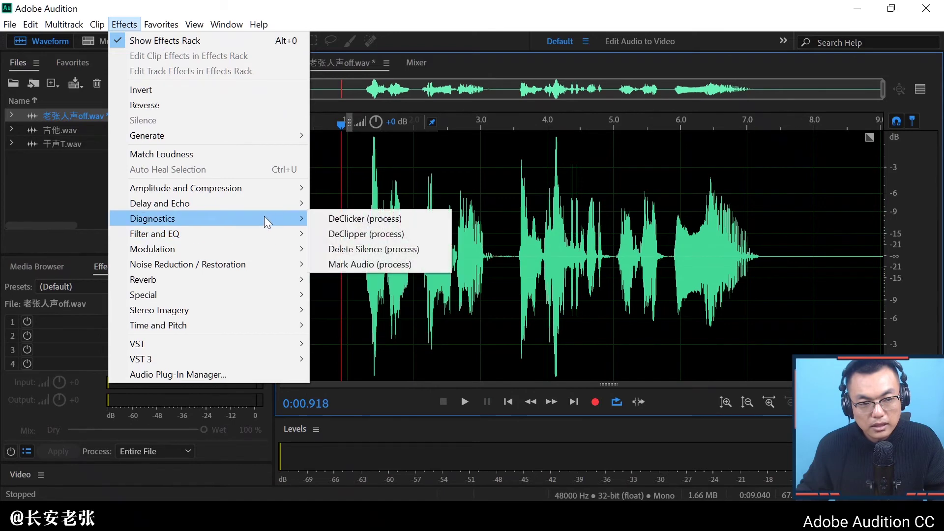
pyautogui.moveTo(270, 247)
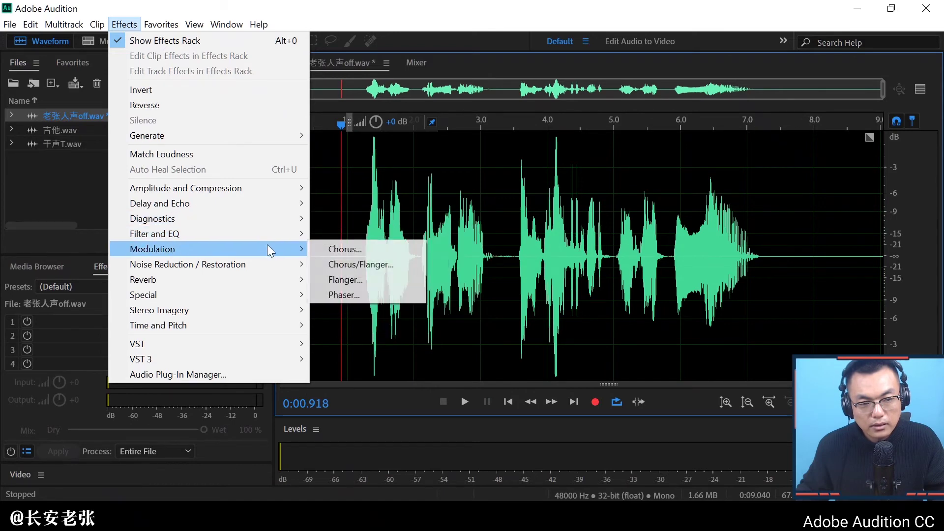
pyautogui.click(361, 280)
pyautogui.click(197, 104)
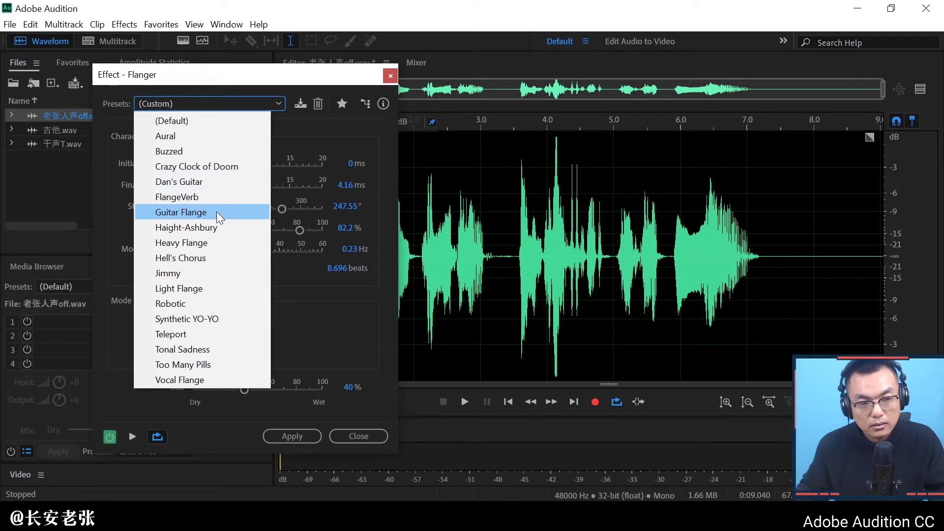
pyautogui.click(192, 194)
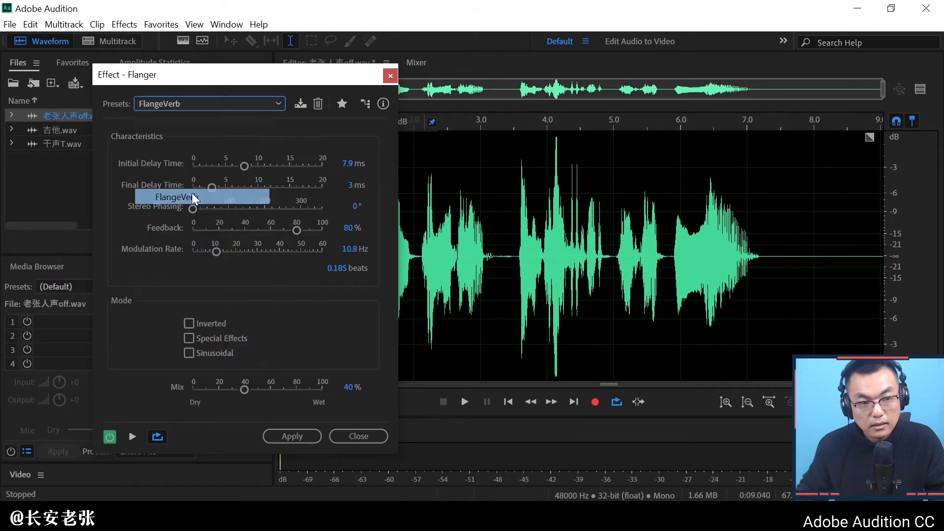
pyautogui.click(132, 437)
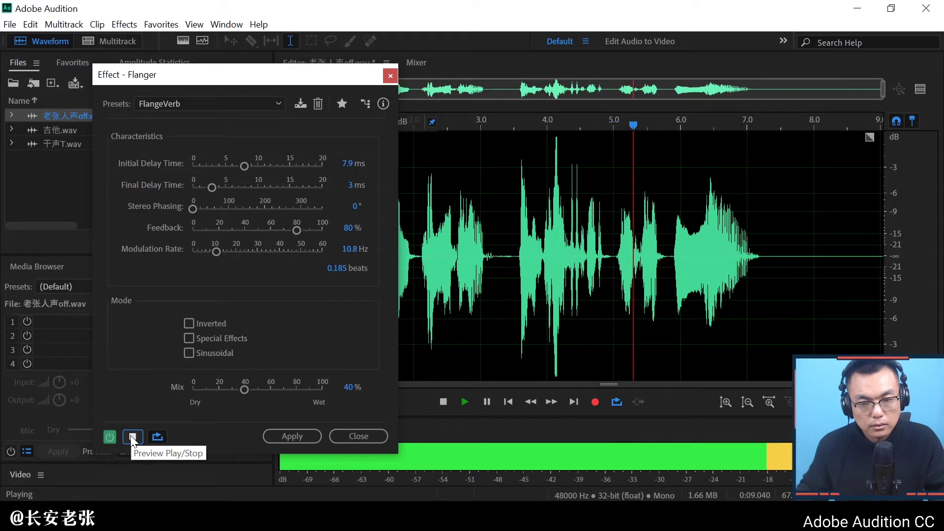
# - Close the Flanger effect without applying it and open the Chorus/Flanger modulation effect on the vocal
pyautogui.click(132, 436)
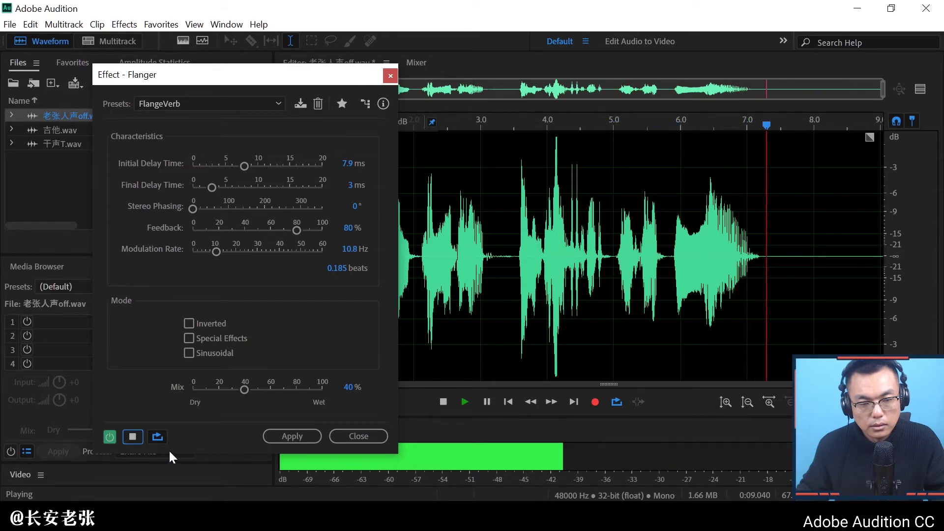
pyautogui.click(358, 436)
pyautogui.click(123, 24)
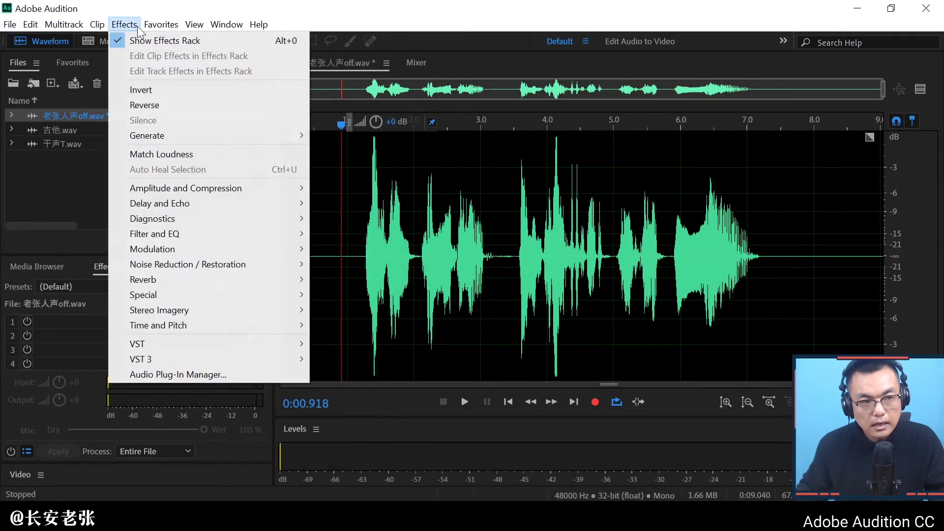
pyautogui.click(161, 24)
pyautogui.click(124, 24)
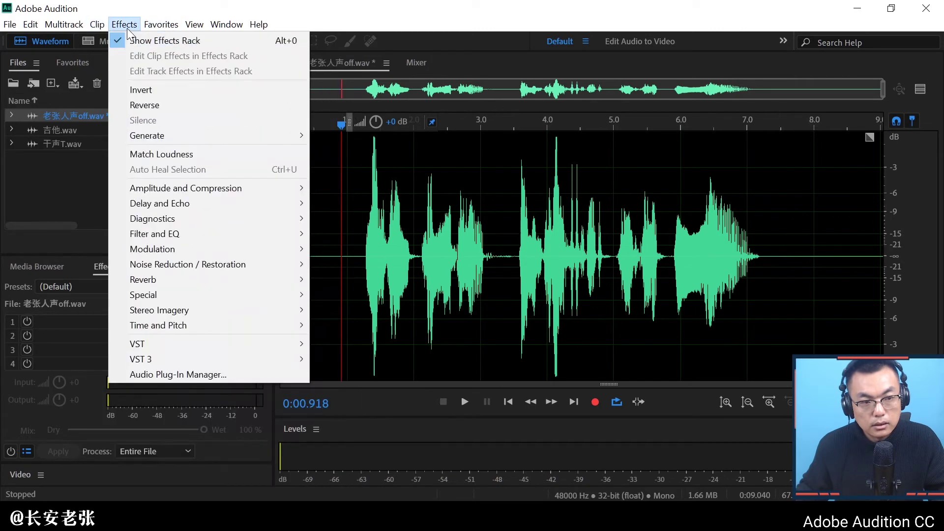
pyautogui.moveTo(240, 250)
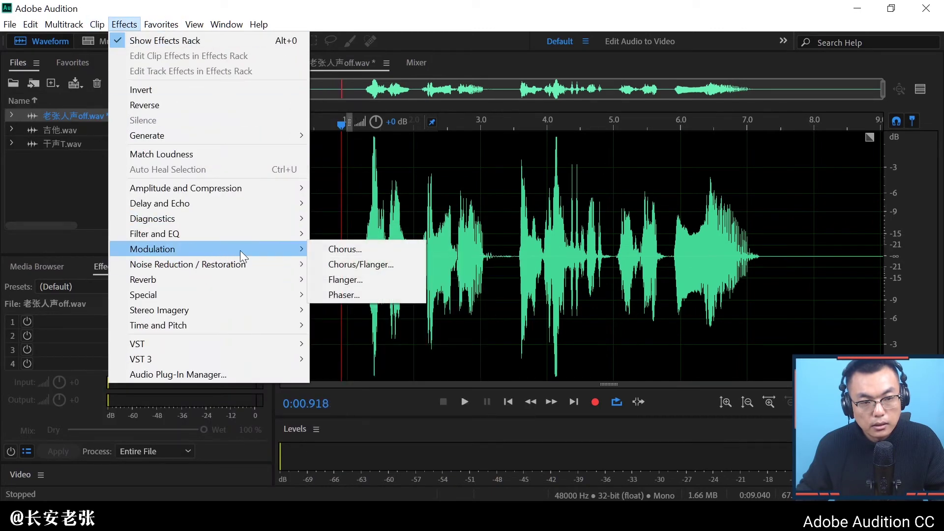
pyautogui.click(358, 264)
# - Load the Aggressive Flange preset, preview it on the vocal and close the effect without applying it
pyautogui.click(180, 191)
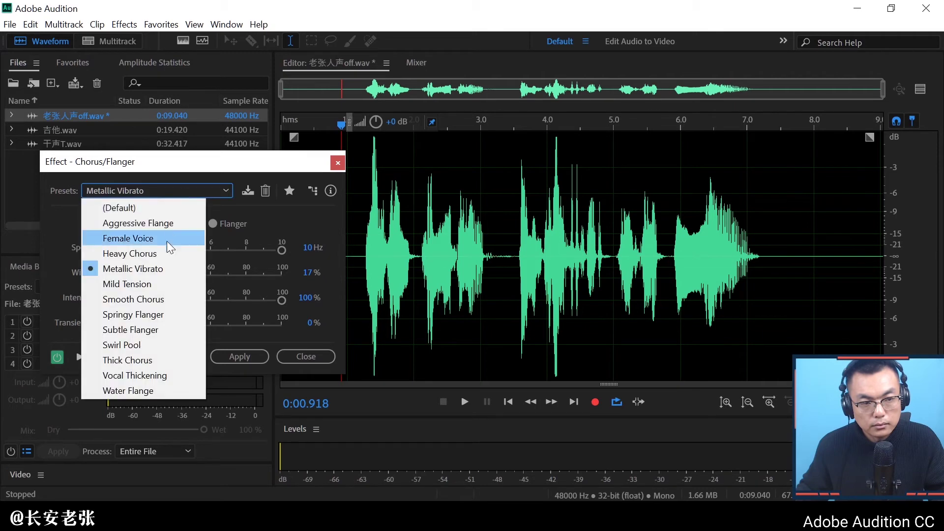
pyautogui.click(148, 223)
pyautogui.click(79, 358)
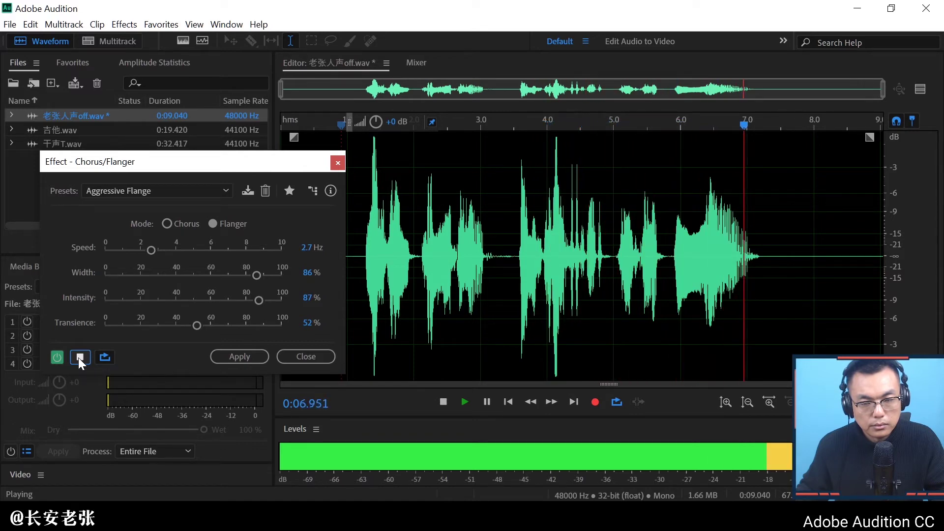
pyautogui.click(80, 358)
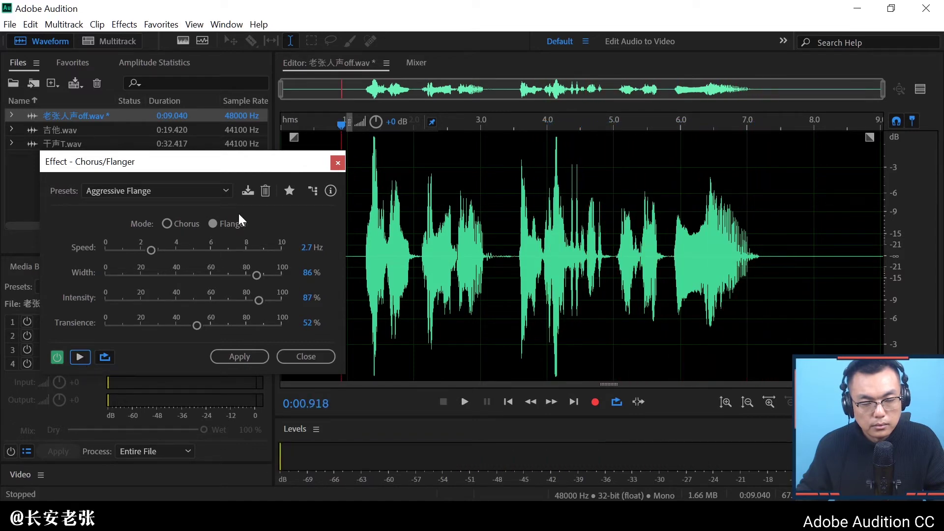
pyautogui.click(338, 163)
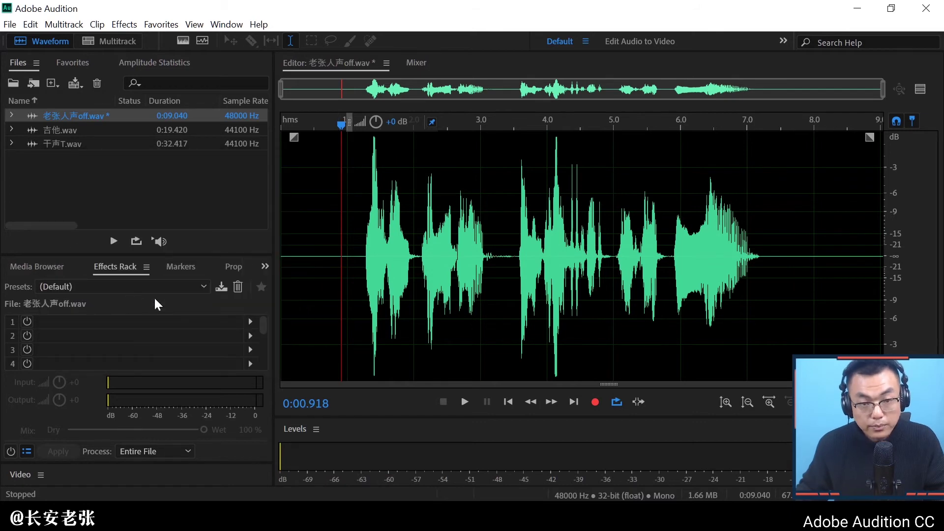
# - Undo the pitch shift applied to the vocal and reopen the Pitch Shifter effect
pyautogui.hotkey('ctrl', 'z')
pyautogui.click(347, 213)
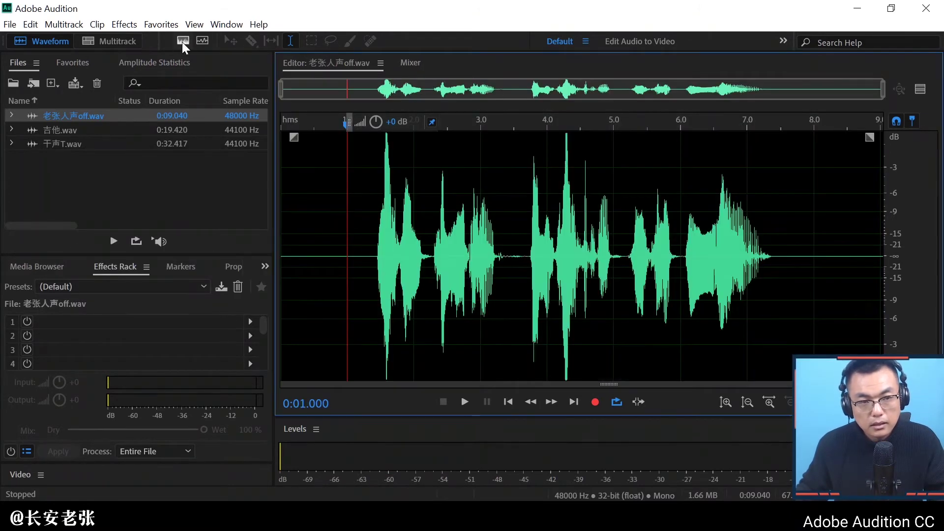
pyautogui.click(124, 24)
pyautogui.moveTo(241, 329)
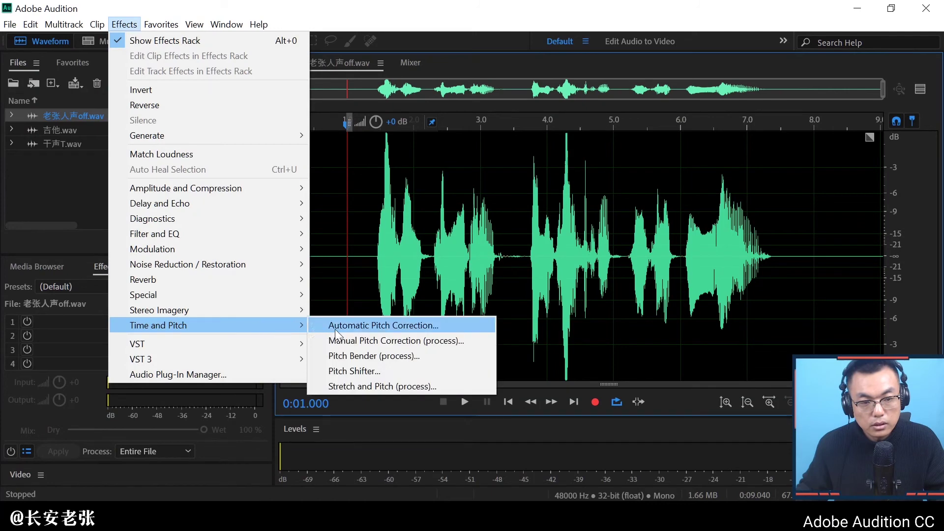
pyautogui.click(369, 369)
# - Set the Pitch Shifter's transposition to -7 semi-tones and preview the deepened vocal
pyautogui.moveTo(249, 119); pyautogui.dragTo(328, 111)
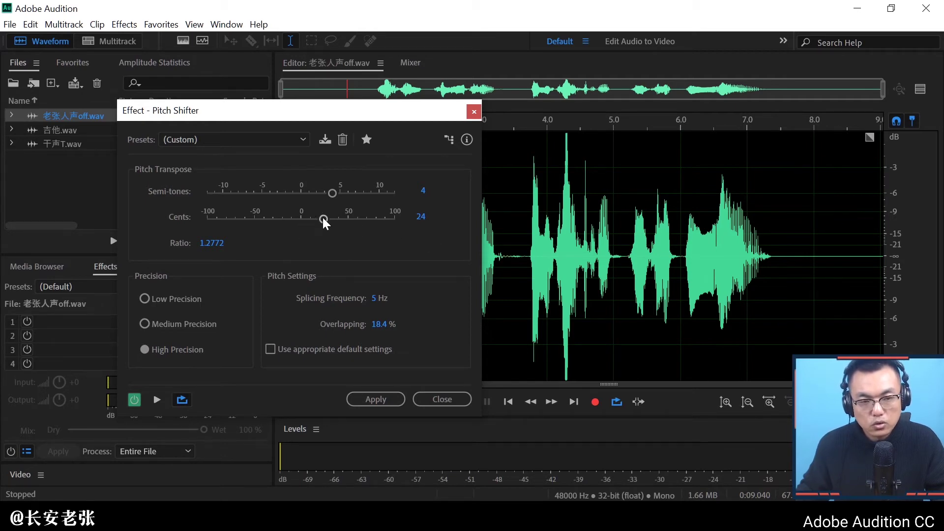
pyautogui.moveTo(332, 193); pyautogui.dragTo(249, 195)
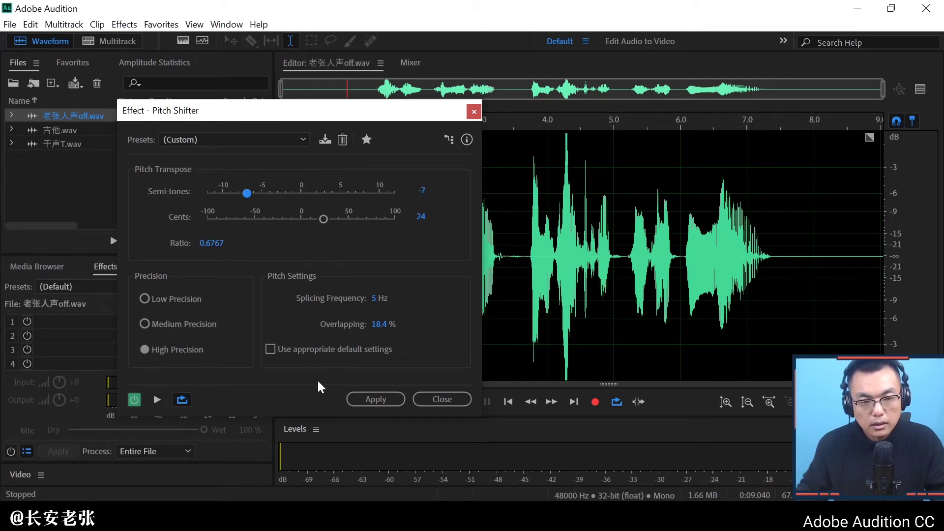
pyautogui.click(155, 398)
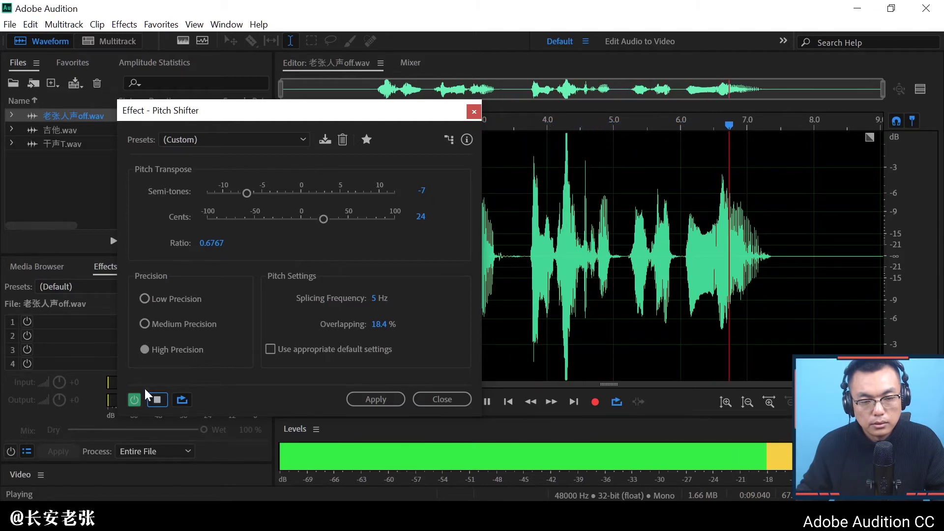
pyautogui.click(157, 398)
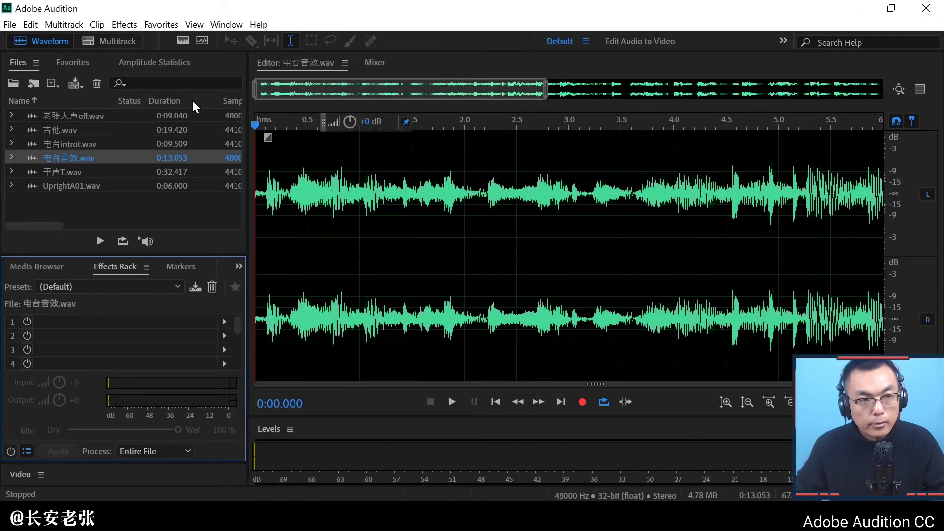
pyautogui.click(124, 24)
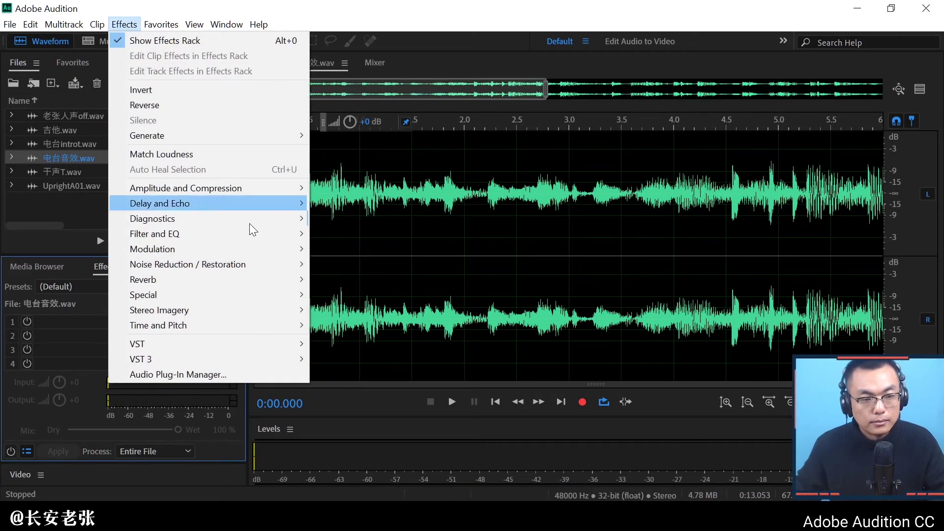
pyautogui.moveTo(298, 325)
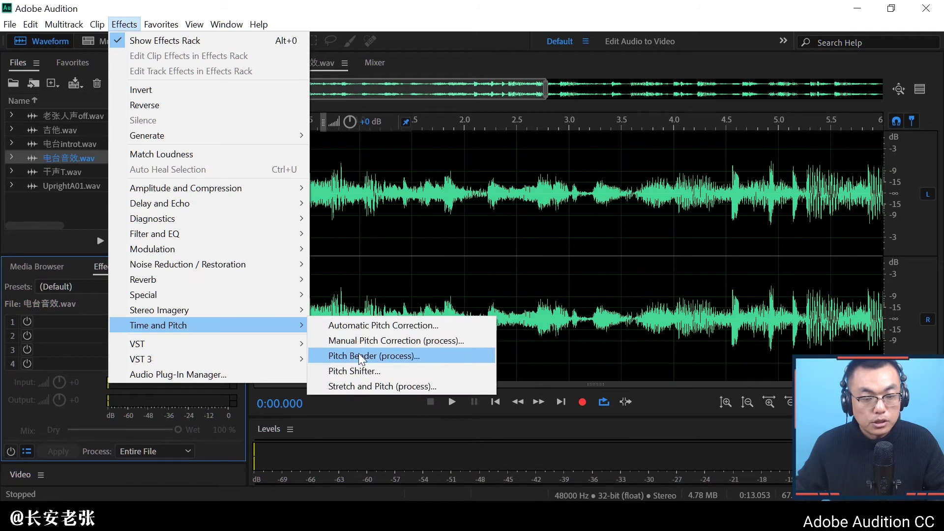
pyautogui.click(385, 274)
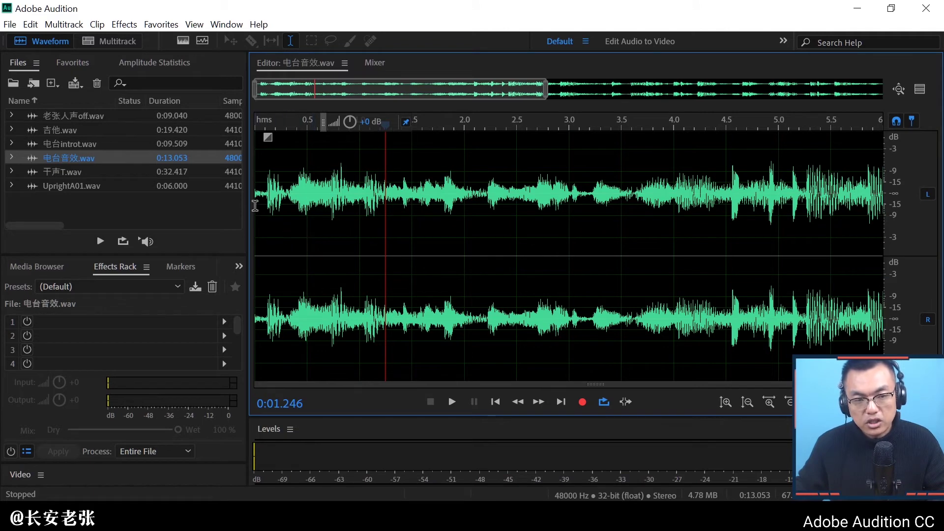
# - Play 电台音效.wav from its start with the whole waveform in view, and stop playback
pyautogui.click(255, 206)
pyautogui.press('space')
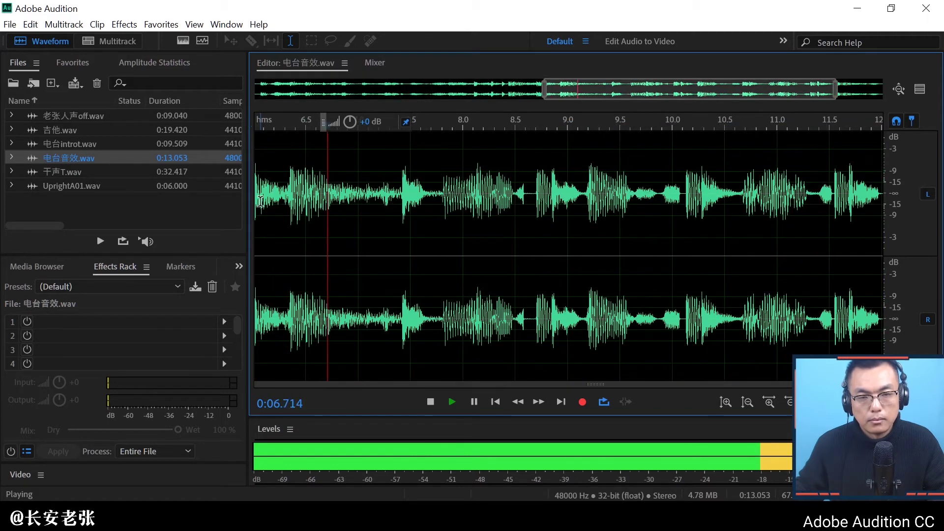
pyautogui.scroll(-3, 283, 181)
pyautogui.scroll(-3, 283, 181)
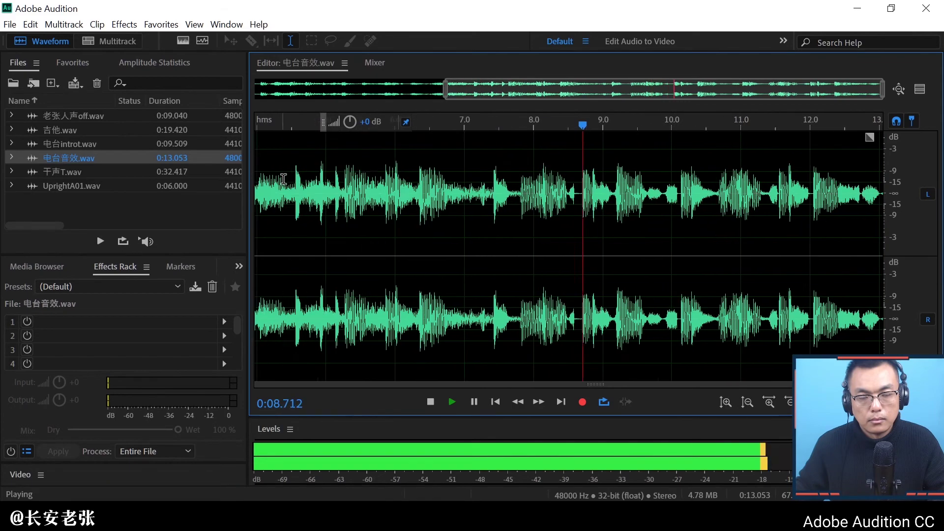
pyautogui.scroll(-3, 286, 177)
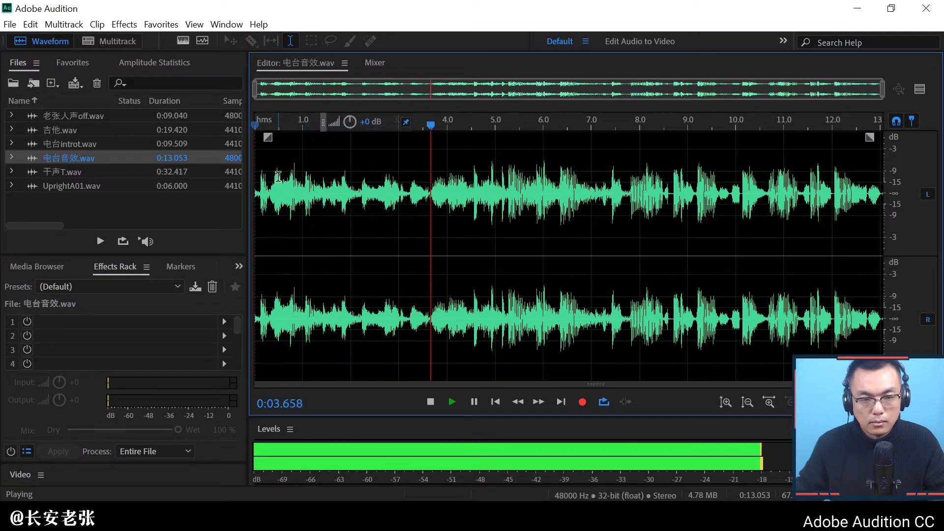
pyautogui.press('space')
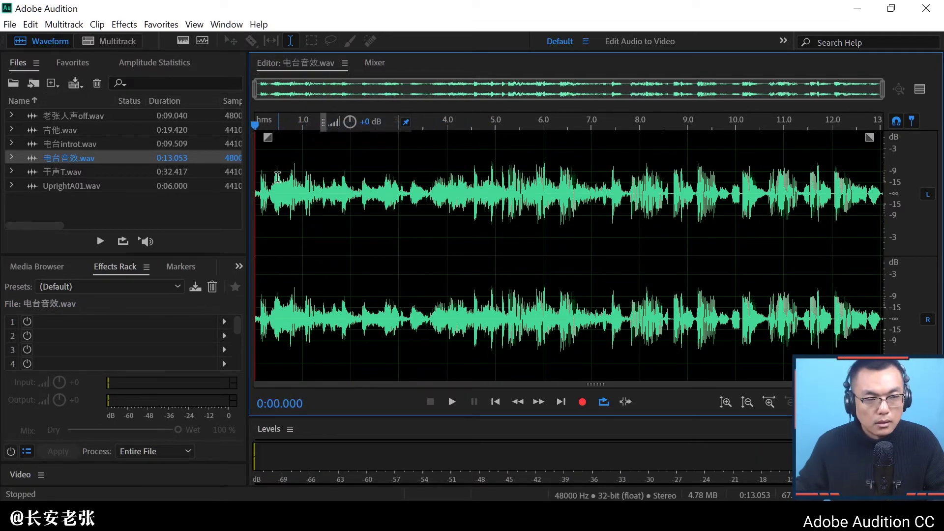
pyautogui.click(124, 24)
pyautogui.moveTo(243, 287)
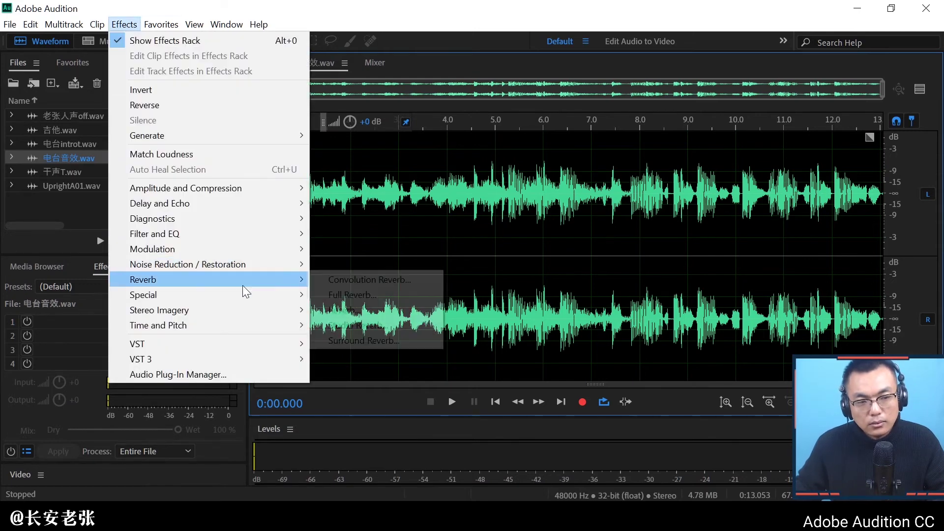
pyautogui.moveTo(265, 323)
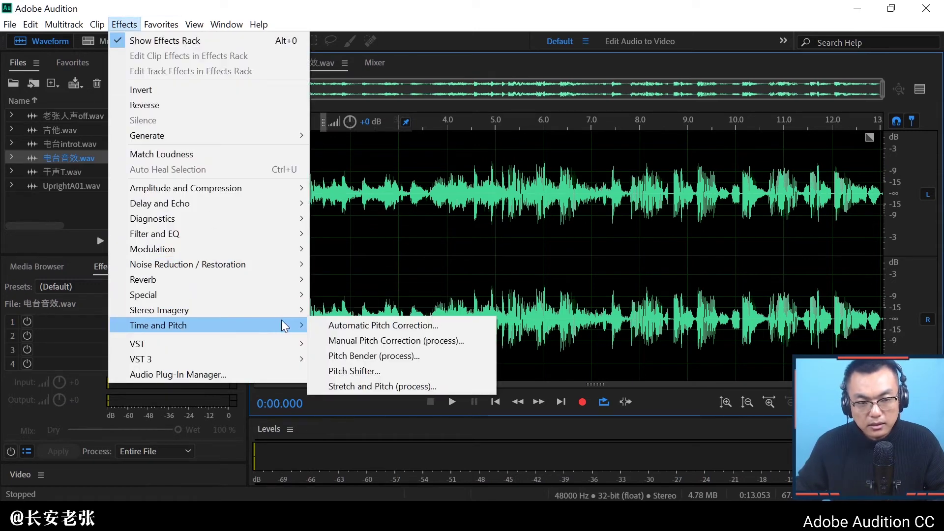
pyautogui.click(358, 357)
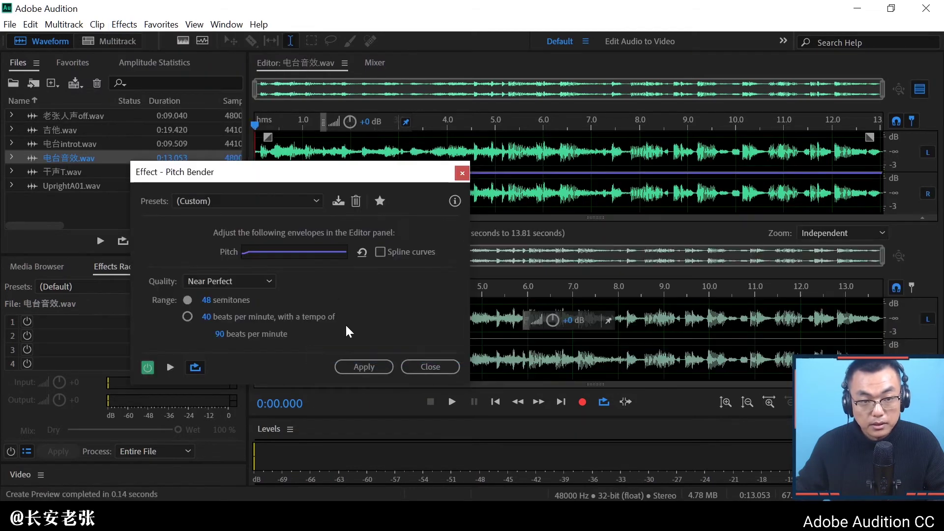
pyautogui.moveTo(341, 176); pyautogui.dragTo(361, 162)
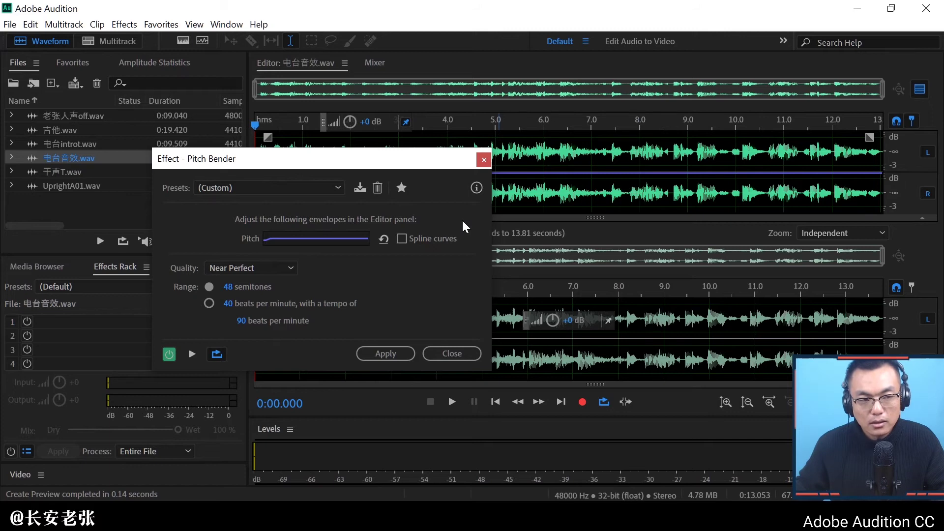
pyautogui.click(466, 350)
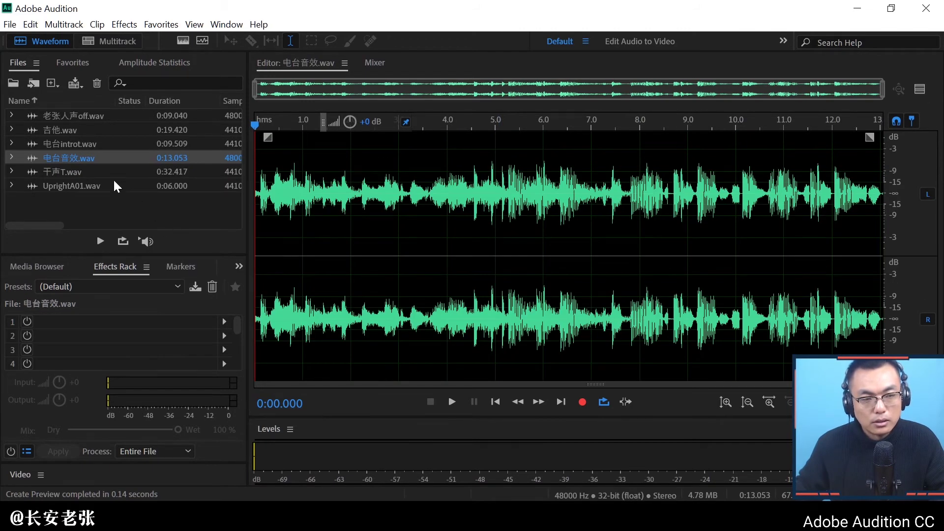
# - Open UprightA01.wav in the waveform editor and listen to it from the start
pyautogui.click(94, 186)
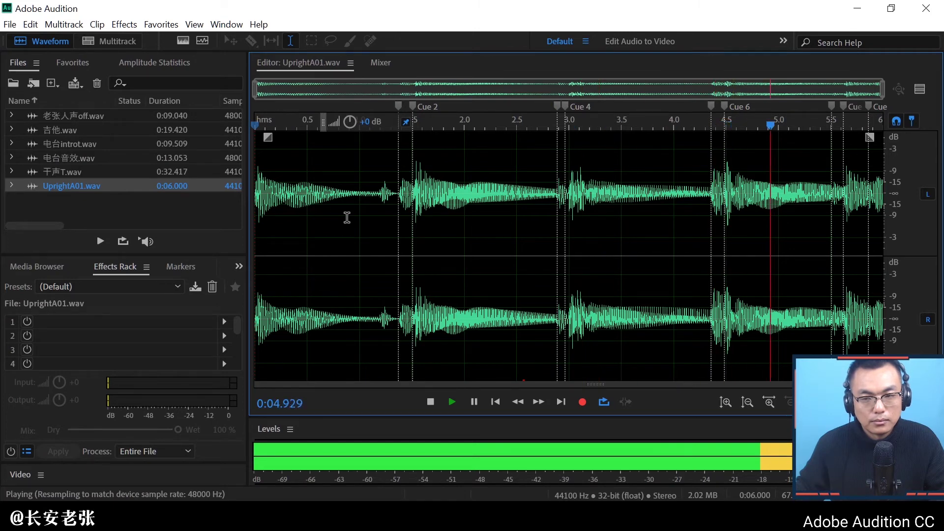
pyautogui.press('space')
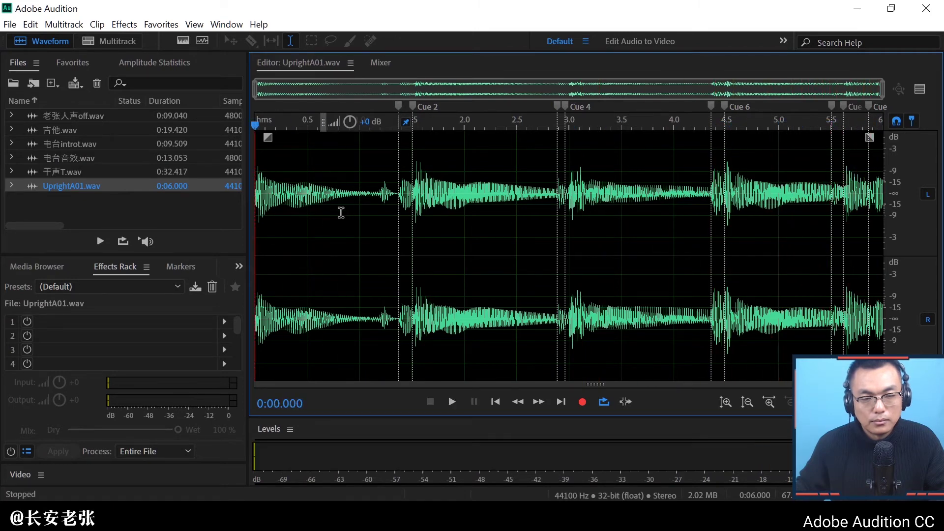
# - Open the Pitch Bender on UprightA01.wav, keep the quality at Near Perfect and load the Turntable Losing Power preset
pyautogui.click(124, 24)
pyautogui.moveTo(229, 326)
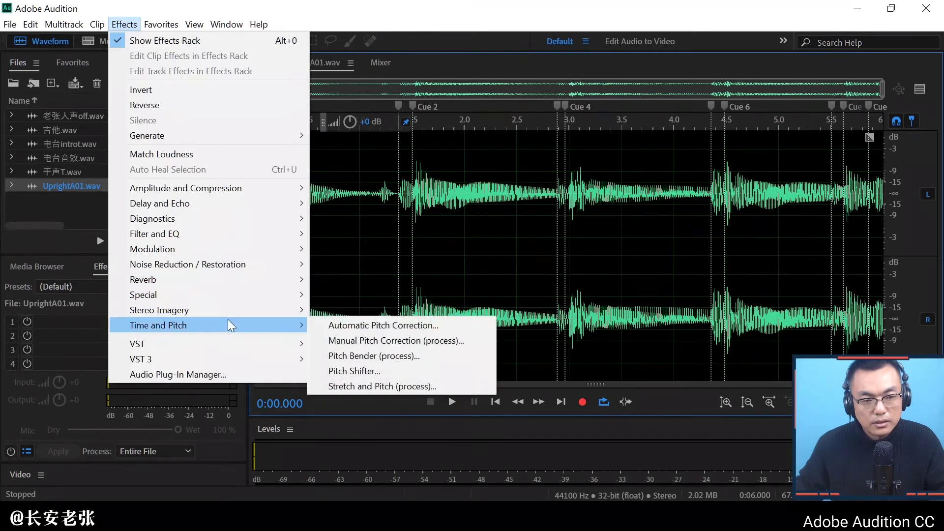
pyautogui.click(370, 355)
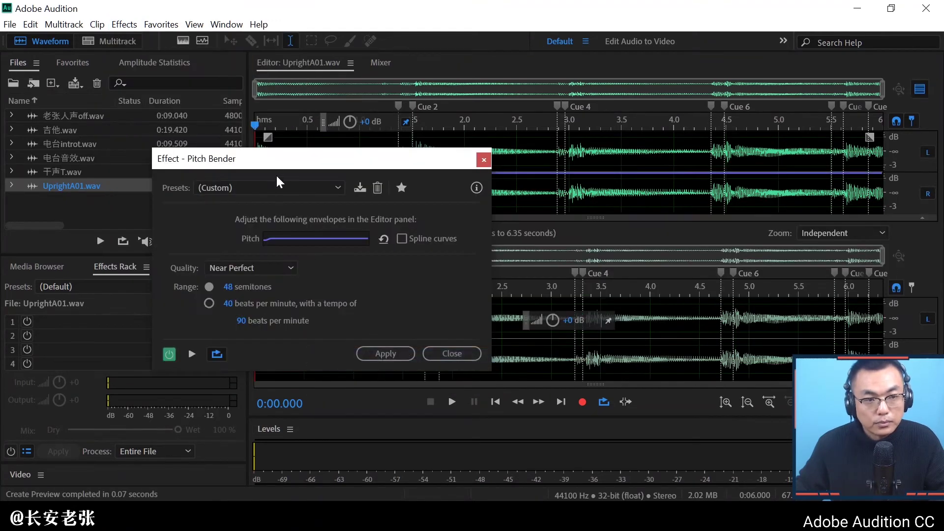
pyautogui.moveTo(277, 159); pyautogui.dragTo(285, 144)
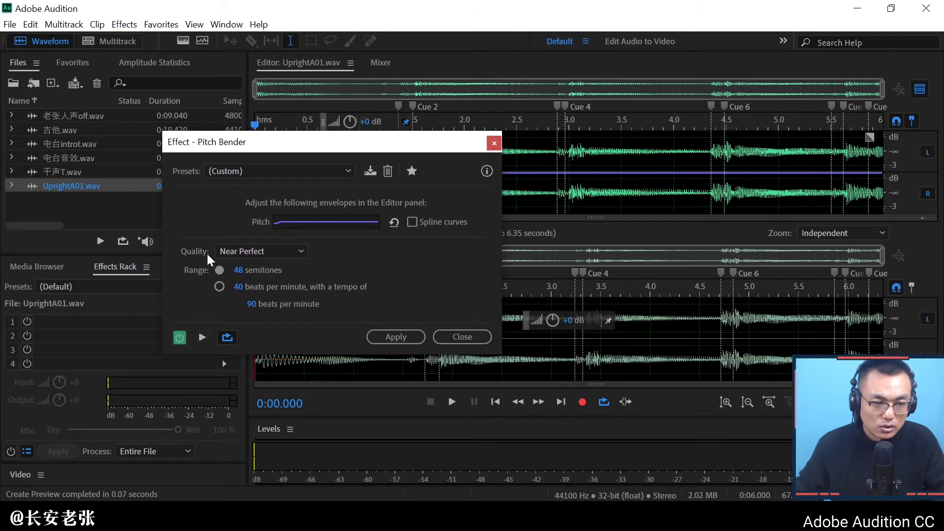
pyautogui.click(223, 253)
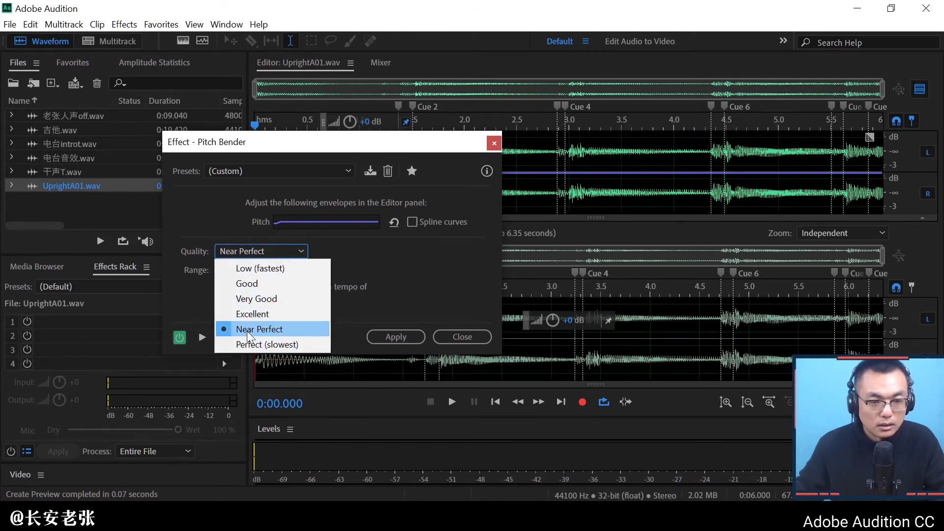
pyautogui.click(276, 252)
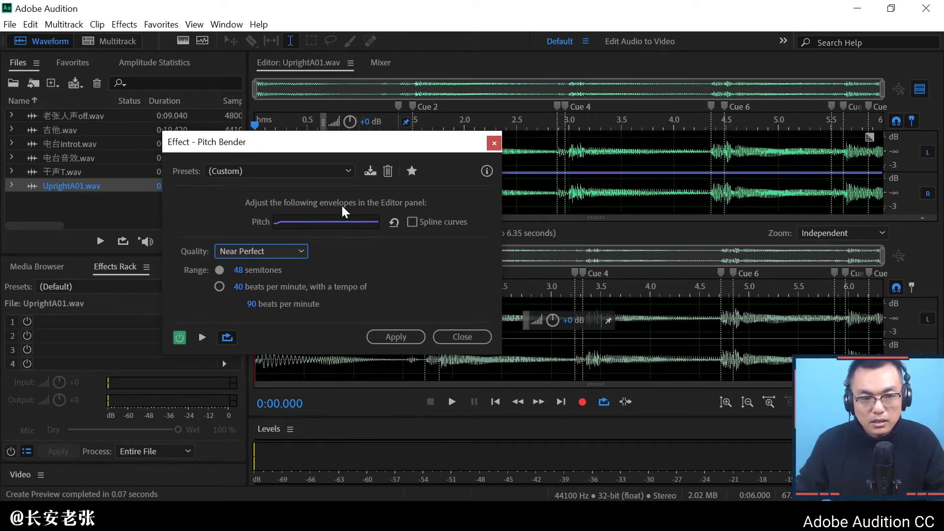
pyautogui.click(333, 172)
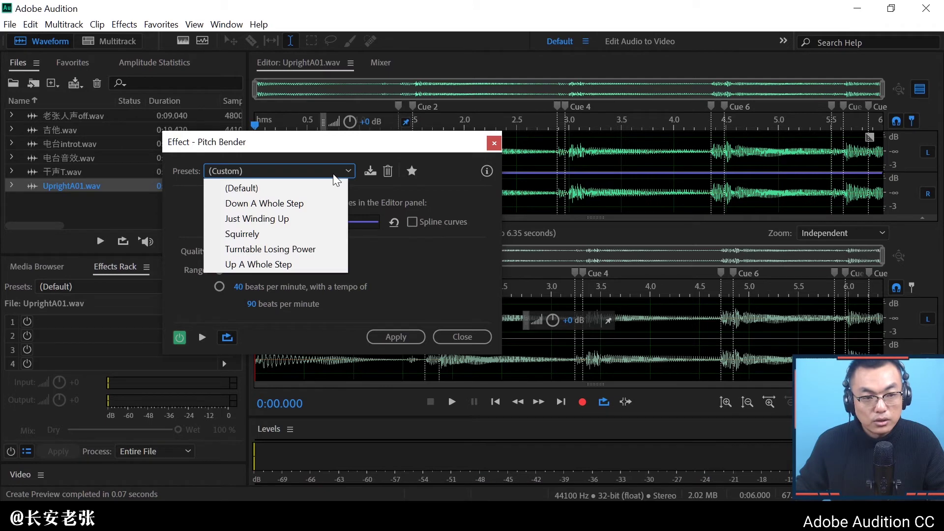
pyautogui.click(313, 251)
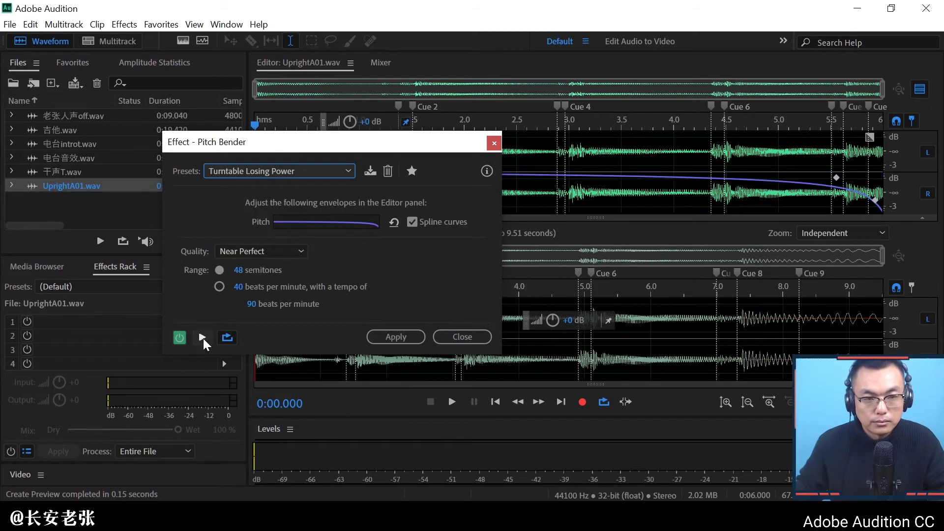
# - Preview UprightA01.wav with the Turntable Losing Power bend, and hide the preview editor to leave a single waveform view
pyautogui.click(203, 337)
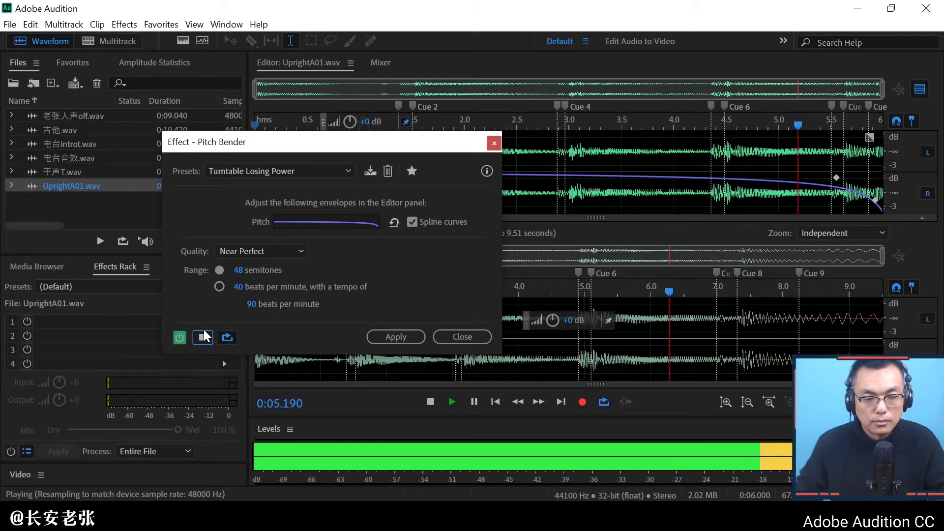
pyautogui.click(206, 338)
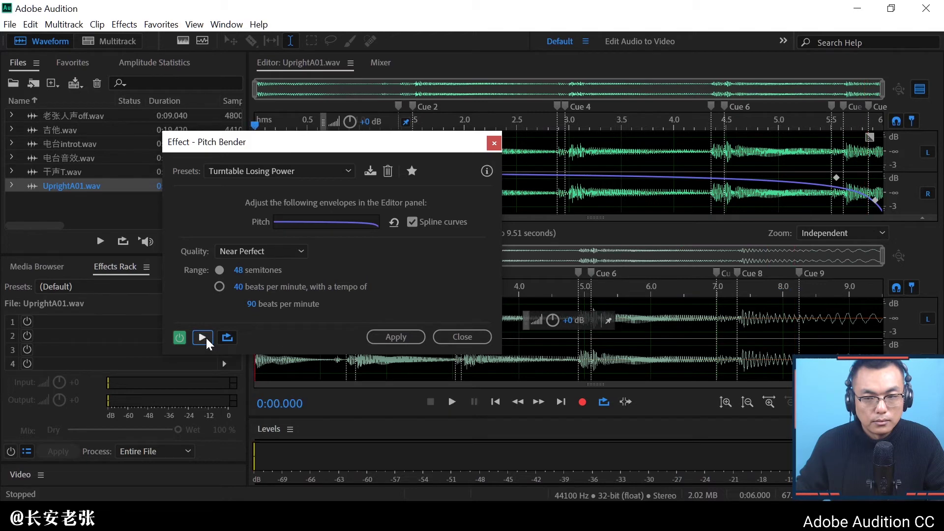
pyautogui.click(917, 92)
# - Move the pitch envelope's first keyframe up above the centre line at about 2.0 s and preview the reshaped bend
pyautogui.moveTo(397, 149); pyautogui.dragTo(103, 231)
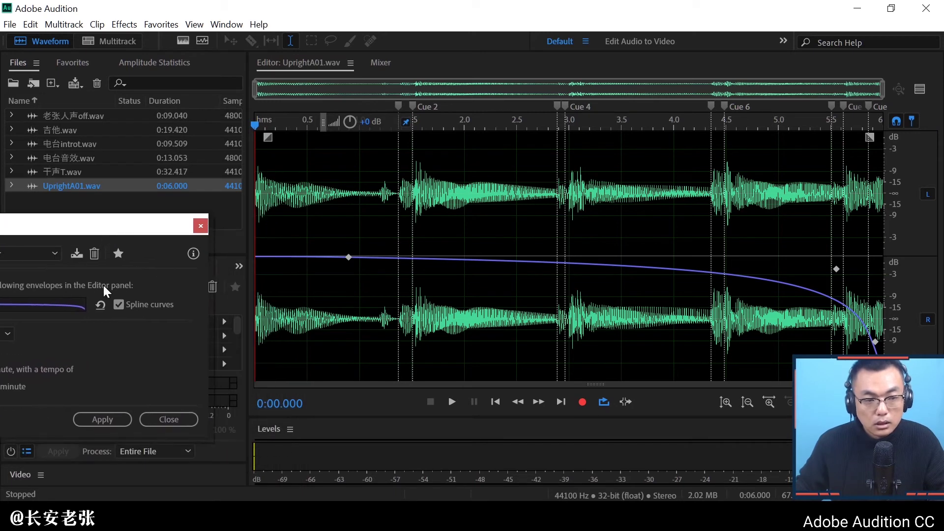
pyautogui.moveTo(151, 227); pyautogui.dragTo(240, 180)
pyautogui.click(349, 257)
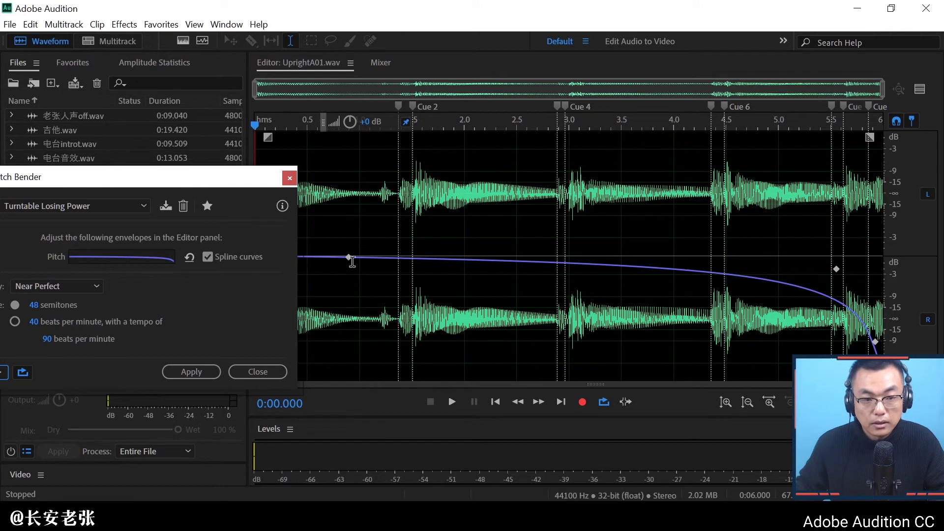
pyautogui.moveTo(349, 257); pyautogui.dragTo(461, 174)
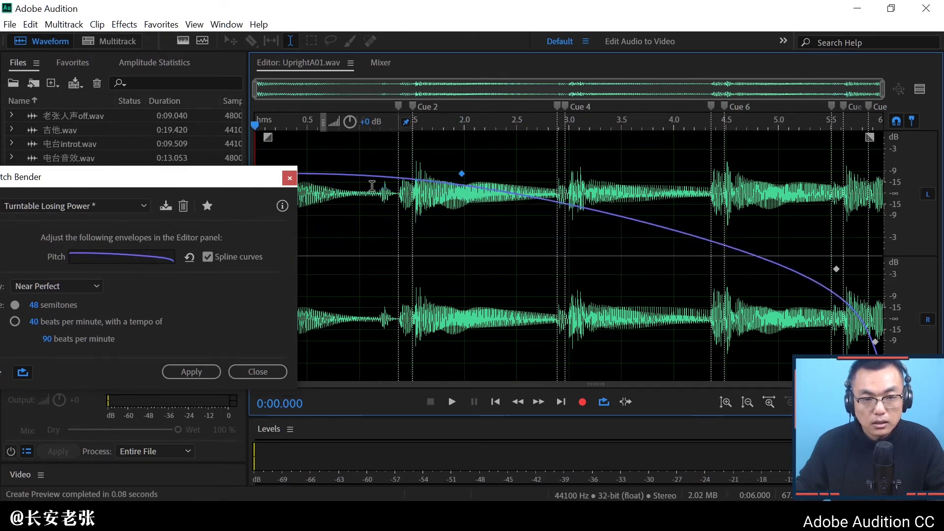
pyautogui.moveTo(269, 183); pyautogui.dragTo(202, 196)
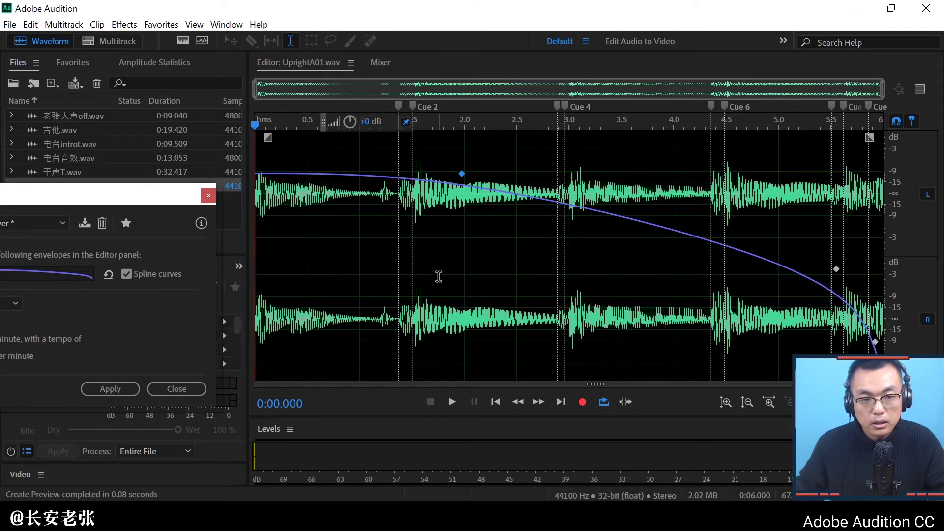
pyautogui.press('space')
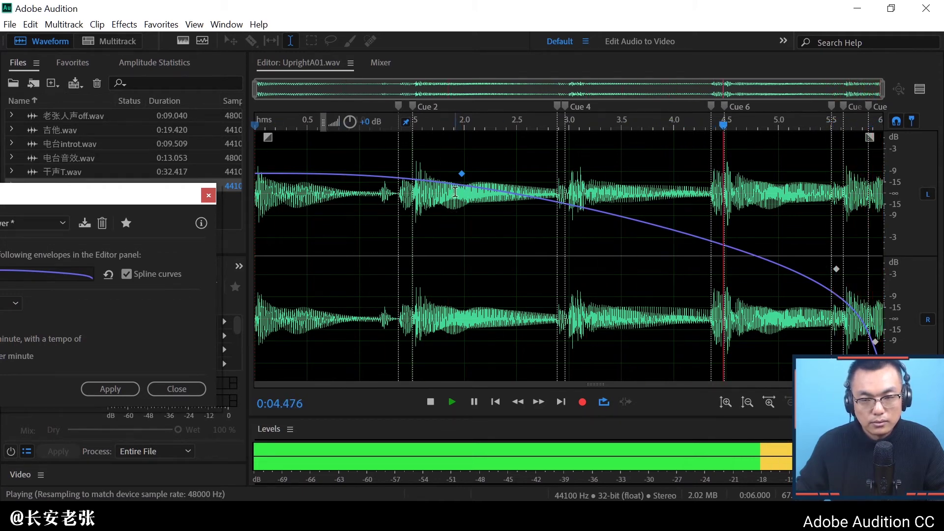
pyautogui.press('space')
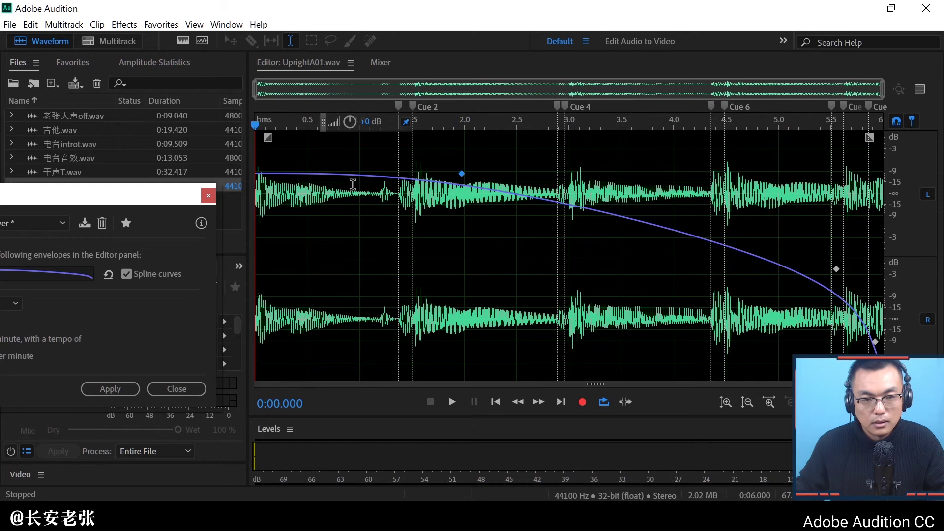
# - Add a low pitch keyframe at about 0.6 s and a high one just after 2.0 s, and preview the rising curve
pyautogui.click(323, 174)
pyautogui.moveTo(323, 176); pyautogui.dragTo(318, 355)
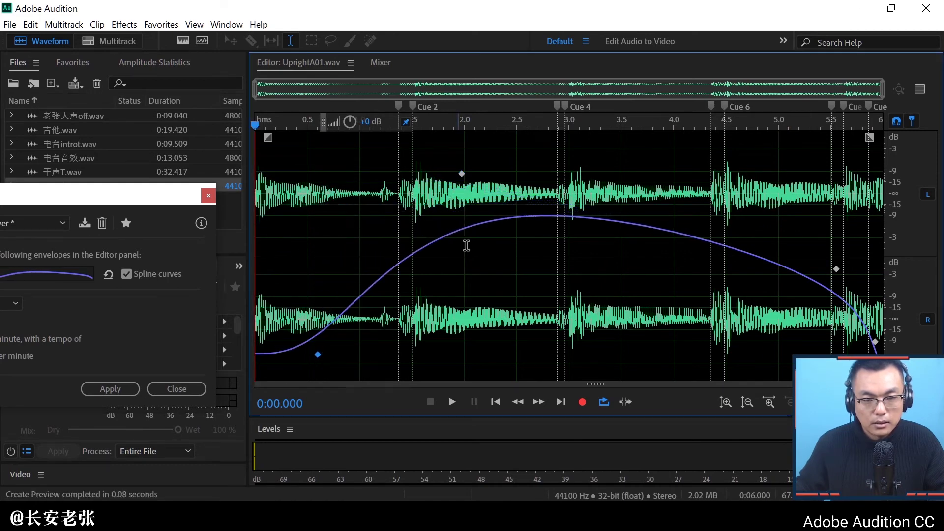
pyautogui.click(481, 223)
pyautogui.moveTo(481, 223); pyautogui.dragTo(469, 169)
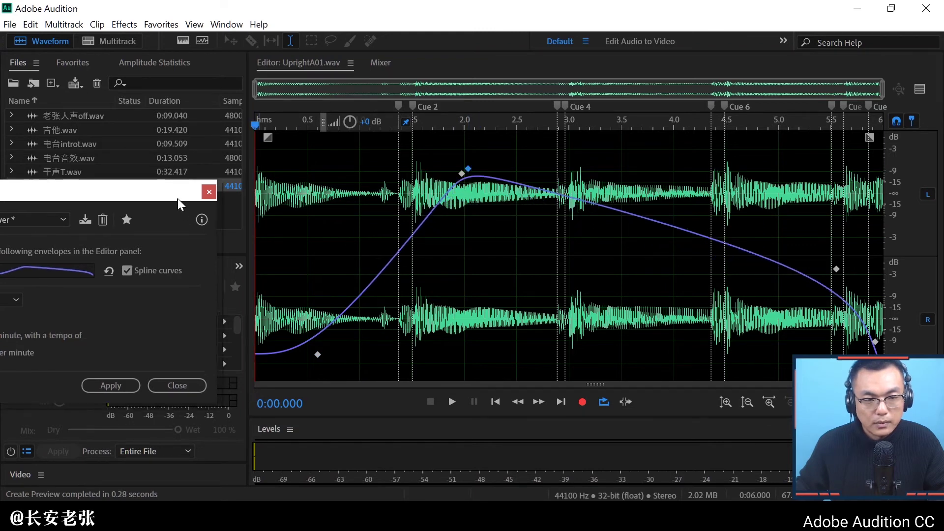
pyautogui.moveTo(175, 201); pyautogui.dragTo(188, 179)
pyautogui.press('space')
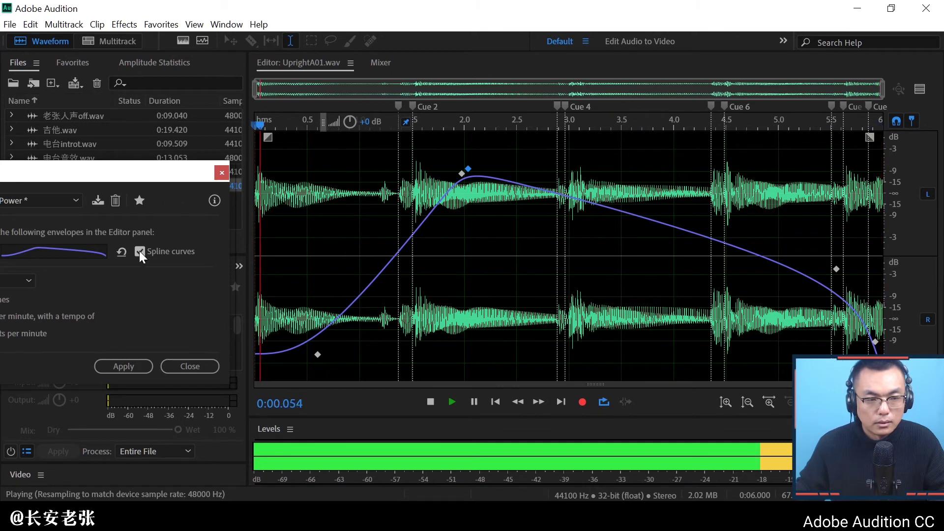
pyautogui.press('space')
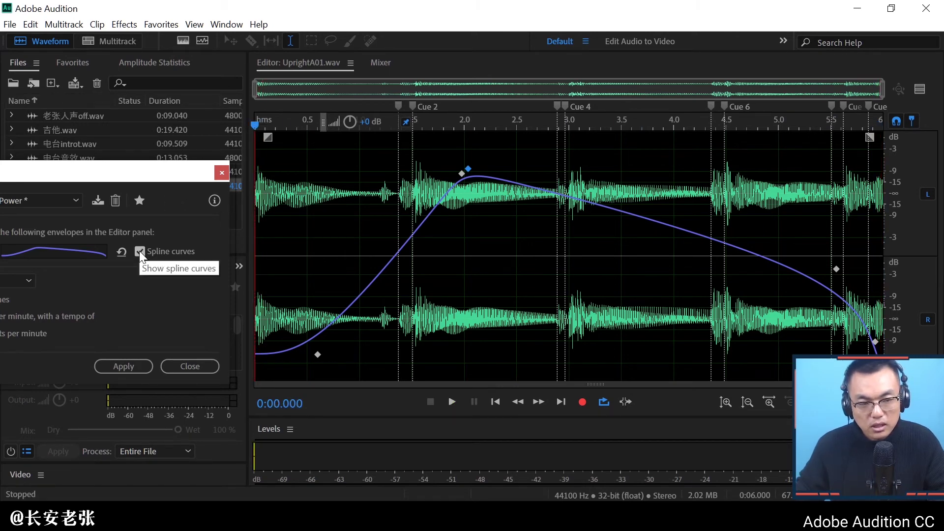
# - Compare the pitch envelope with and without spline curves, leaving Spline curves disabled
pyautogui.moveTo(164, 175); pyautogui.dragTo(235, 141)
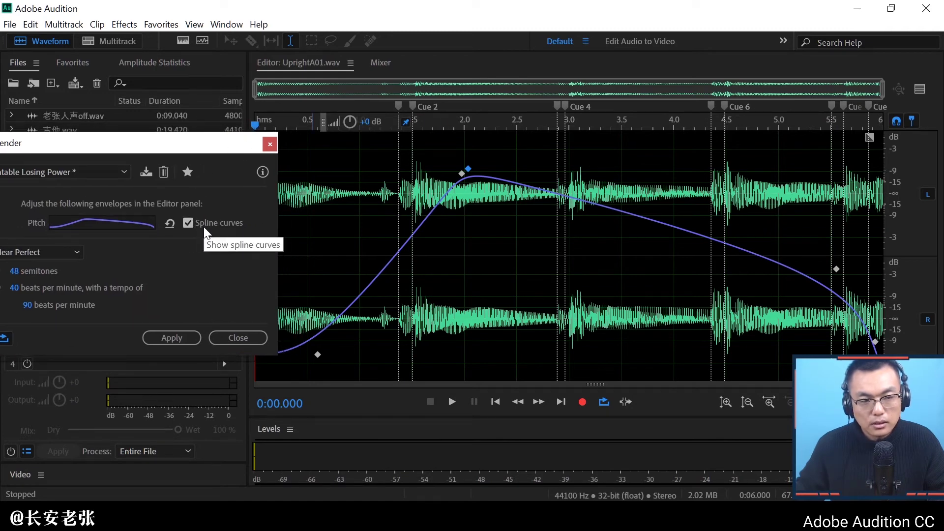
pyautogui.click(188, 223)
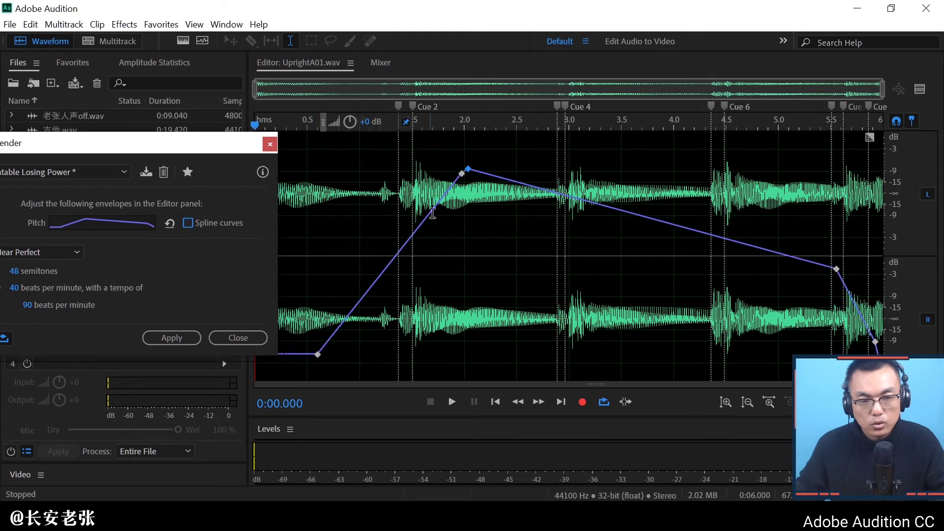
pyautogui.click(188, 223)
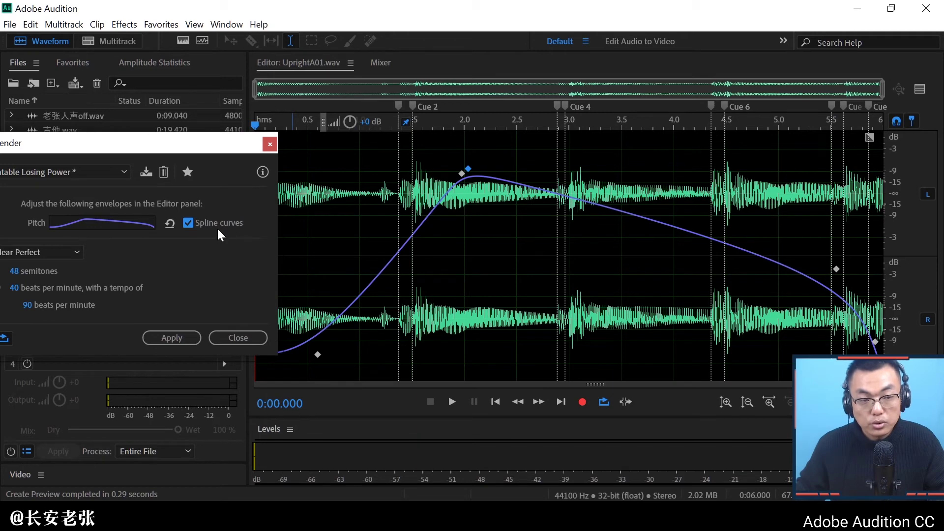
pyautogui.click(190, 225)
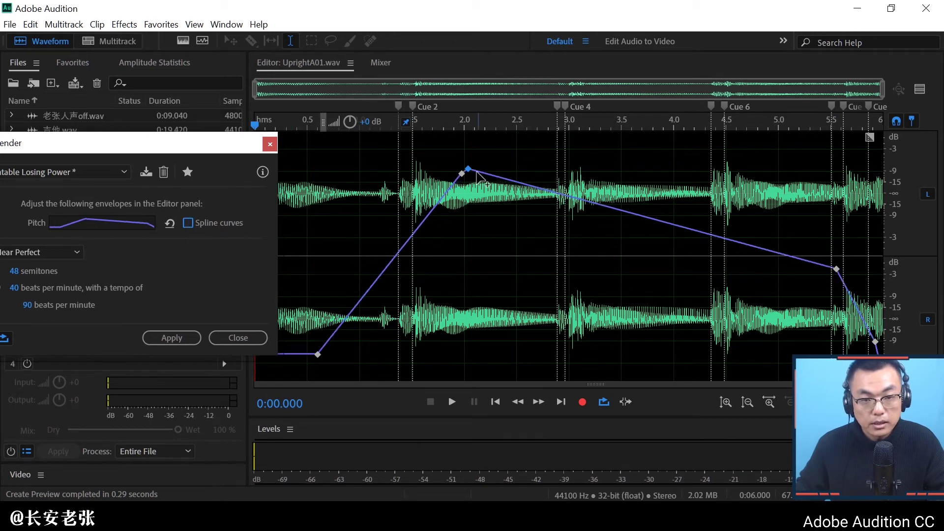
# - Move the high keyframe just before the peak earlier to about 1.1 s and preview the steeper rise
pyautogui.moveTo(462, 173); pyautogui.dragTo(371, 176)
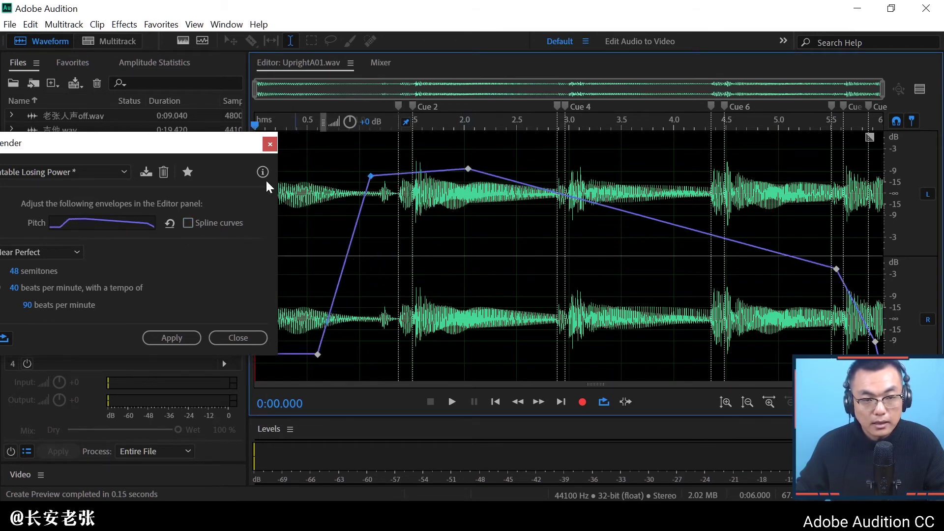
pyautogui.moveTo(243, 148); pyautogui.dragTo(189, 146)
pyautogui.press('space')
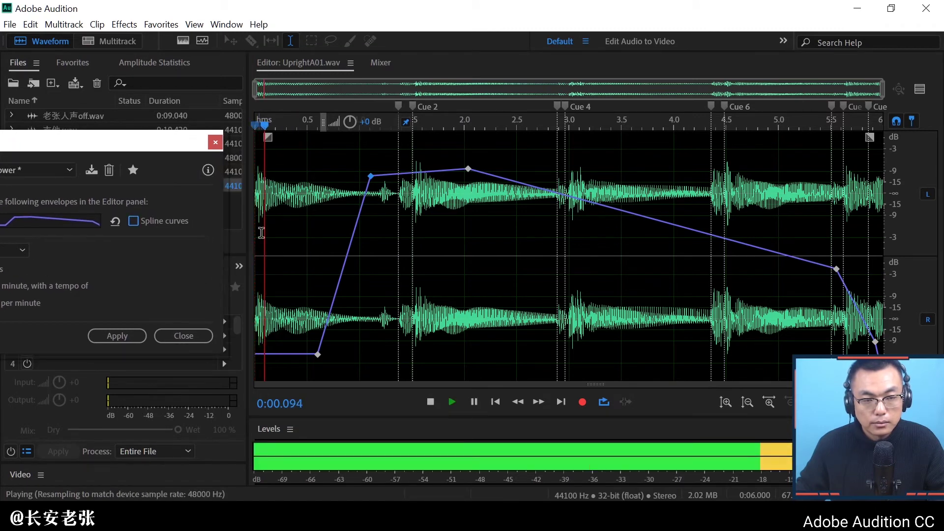
pyautogui.press('space')
# - Raise the low keyframe to just above the centre line at about 0.35 s and move the 1.1 s keyframe to about 0.5 s
pyautogui.moveTo(316, 358); pyautogui.dragTo(292, 249)
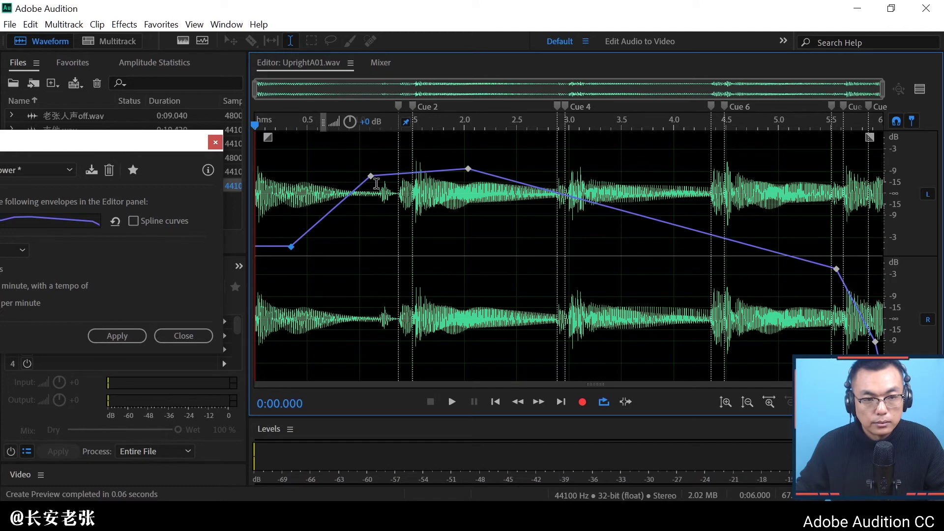
pyautogui.moveTo(371, 176); pyautogui.dragTo(308, 173)
pyautogui.press('space')
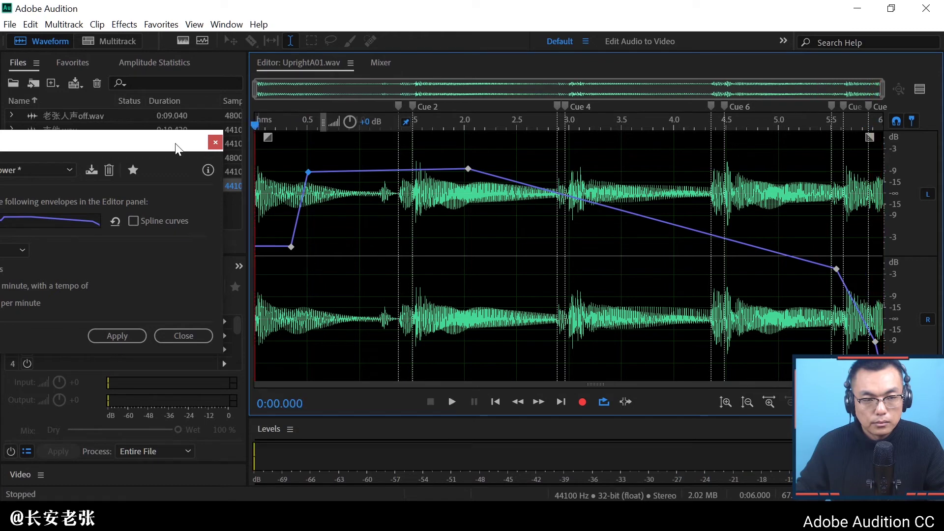
# - Raise the peak keyframe at about 2.0 s to the top of the envelope and set the pitch range to 60 semitones
pyautogui.moveTo(178, 146); pyautogui.dragTo(448, 173)
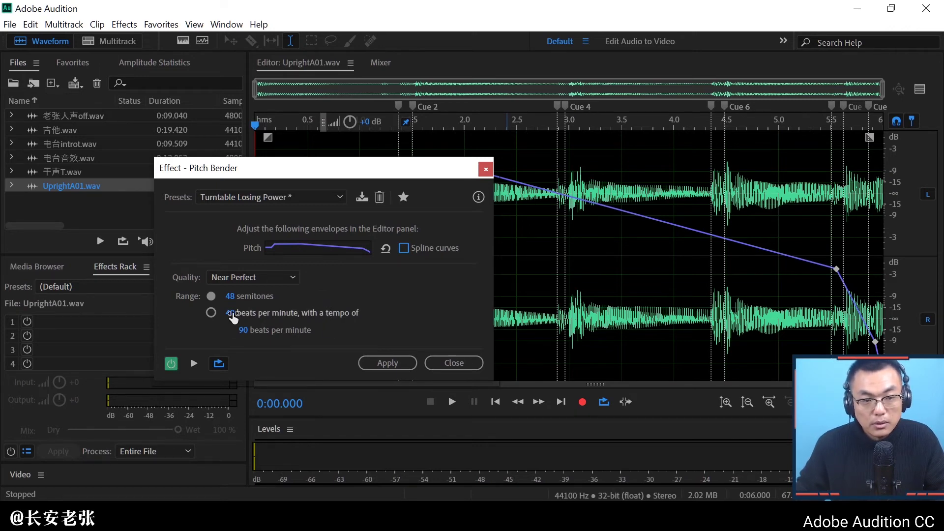
pyautogui.moveTo(382, 173); pyautogui.dragTo(273, 205)
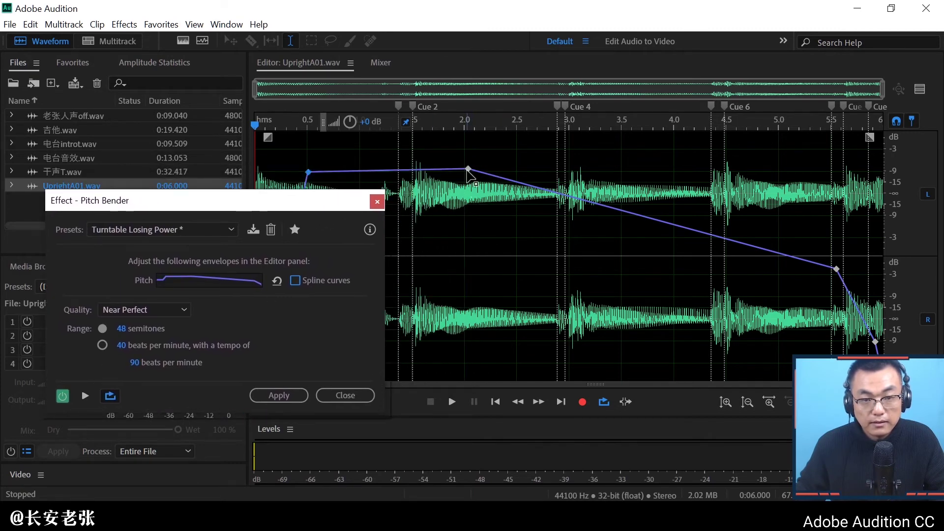
pyautogui.moveTo(468, 170); pyautogui.dragTo(467, 137)
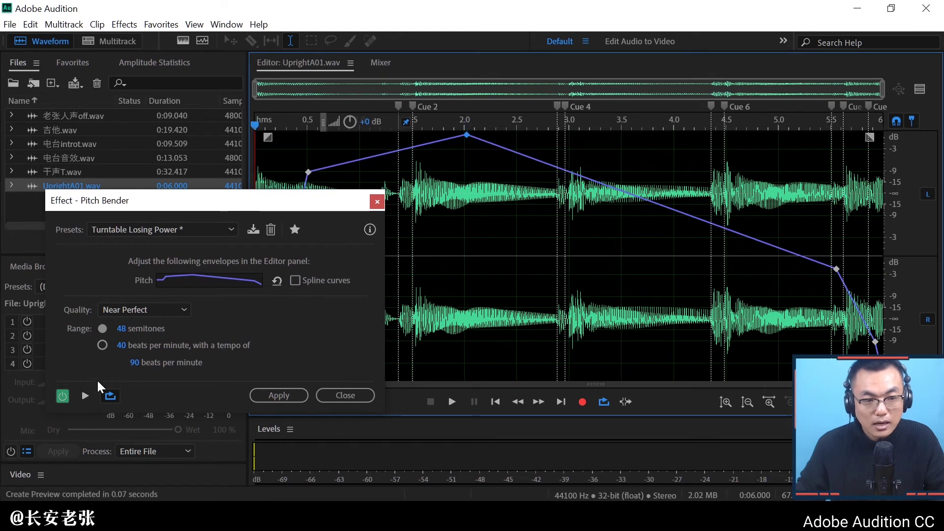
pyautogui.moveTo(122, 335); pyautogui.dragTo(206, 335)
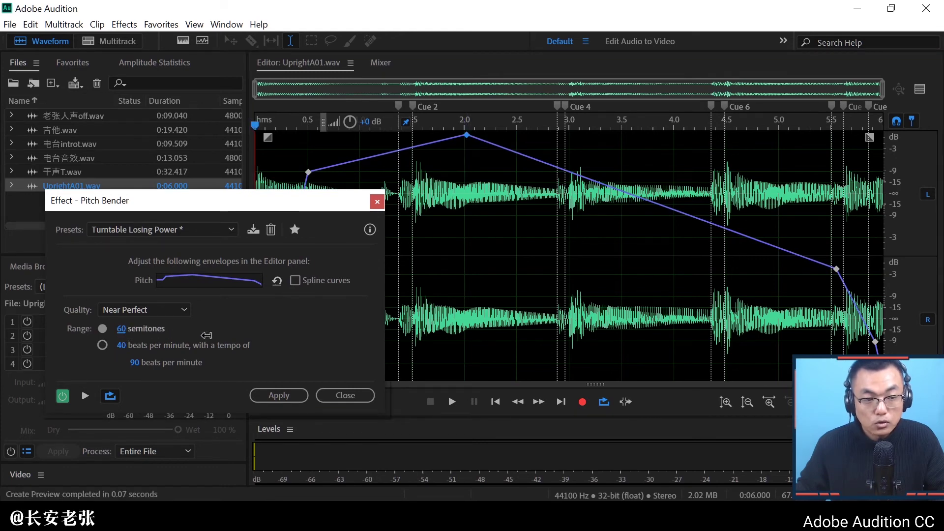
pyautogui.moveTo(467, 135); pyautogui.dragTo(465, 135)
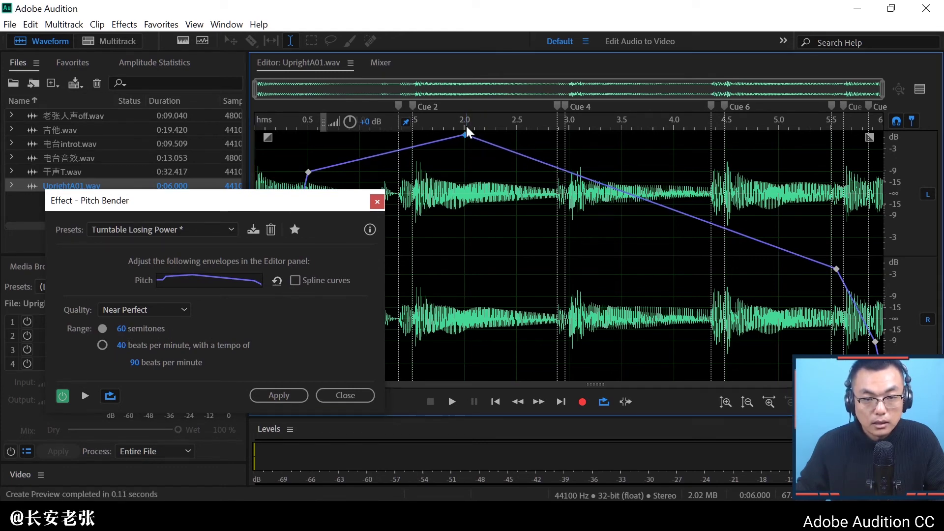
# - Reduce the Pitch Bender's range to 6 semitones and check the peak keyframe's pitch
pyautogui.moveTo(123, 335); pyautogui.dragTo(83, 334)
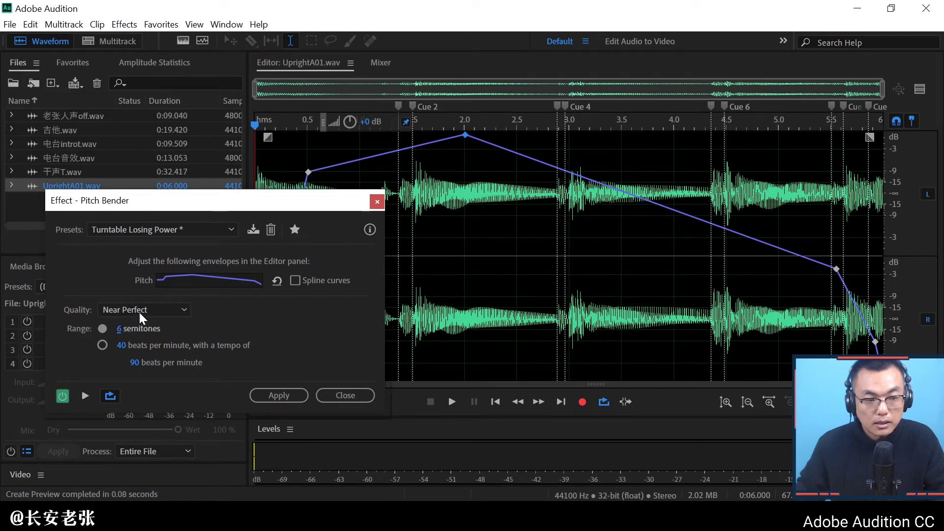
pyautogui.moveTo(466, 135); pyautogui.dragTo(464, 135)
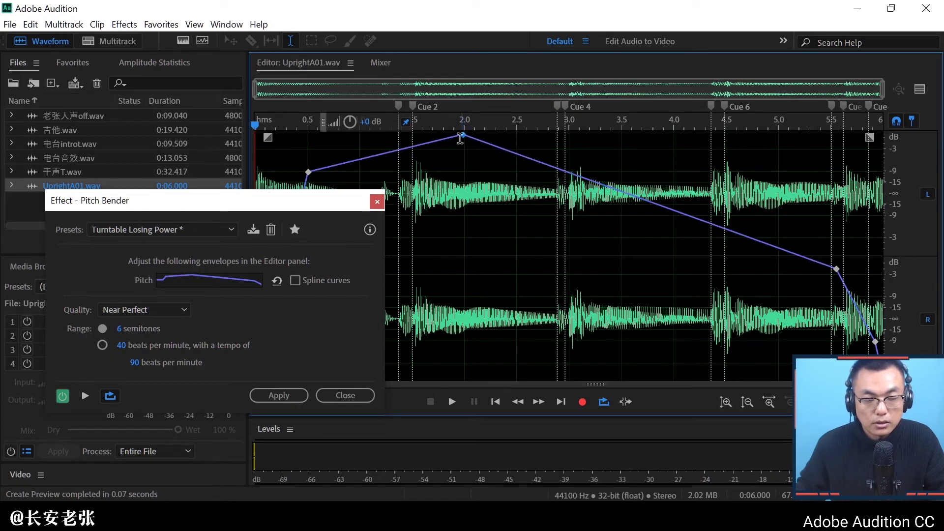
pyautogui.click(118, 330)
# - Load the Down A Whole Step preset and preview it on UprightA01.wav
pyautogui.click(191, 235)
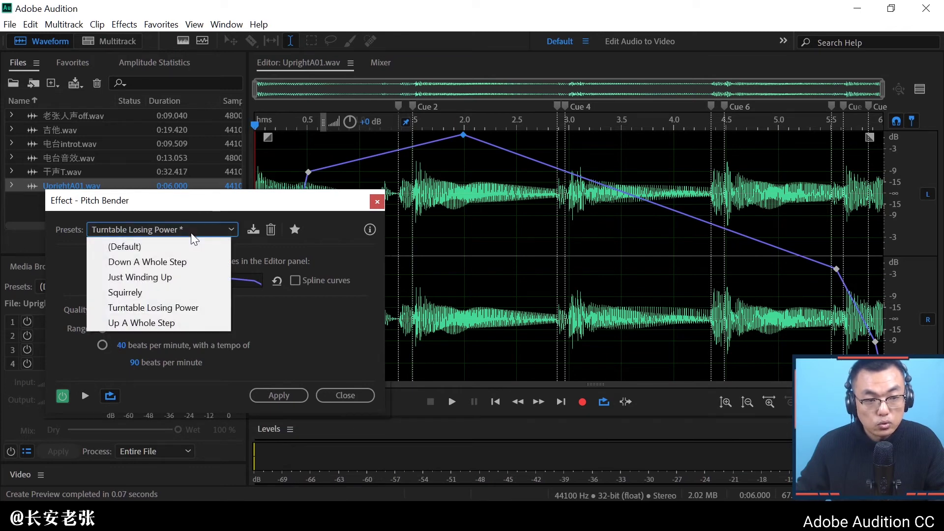
pyautogui.click(161, 262)
pyautogui.moveTo(311, 201); pyautogui.dragTo(159, 216)
pyautogui.press('space')
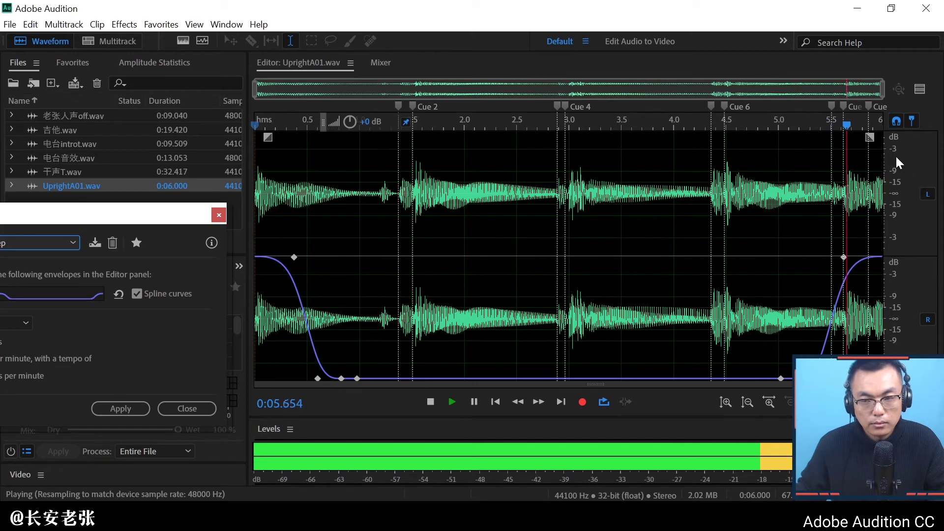
pyautogui.press('space')
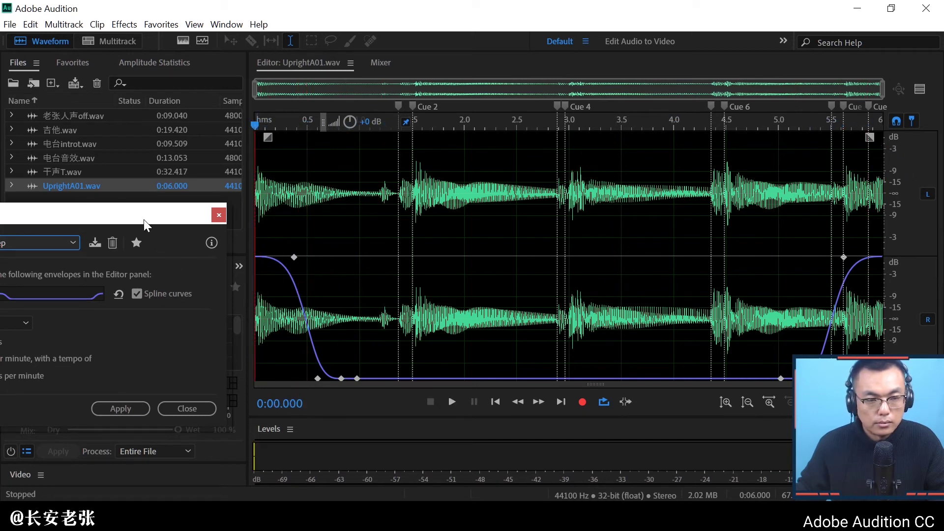
# - Preview UprightA01.wav with the Just Winding Up preset and close the Pitch Bender without applying it
pyautogui.moveTo(148, 215); pyautogui.dragTo(359, 173)
pyautogui.click(284, 200)
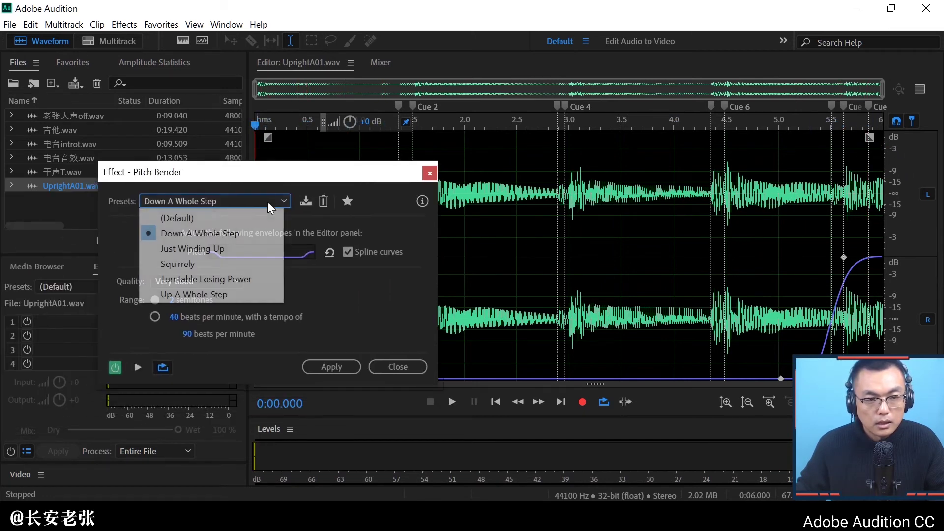
pyautogui.click(214, 259)
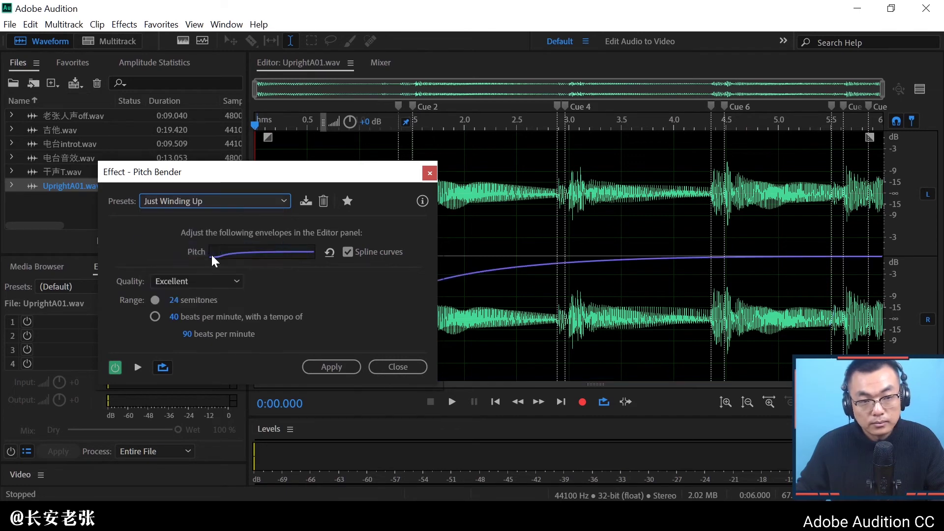
pyautogui.moveTo(336, 179); pyautogui.dragTo(102, 209)
pyautogui.press('space')
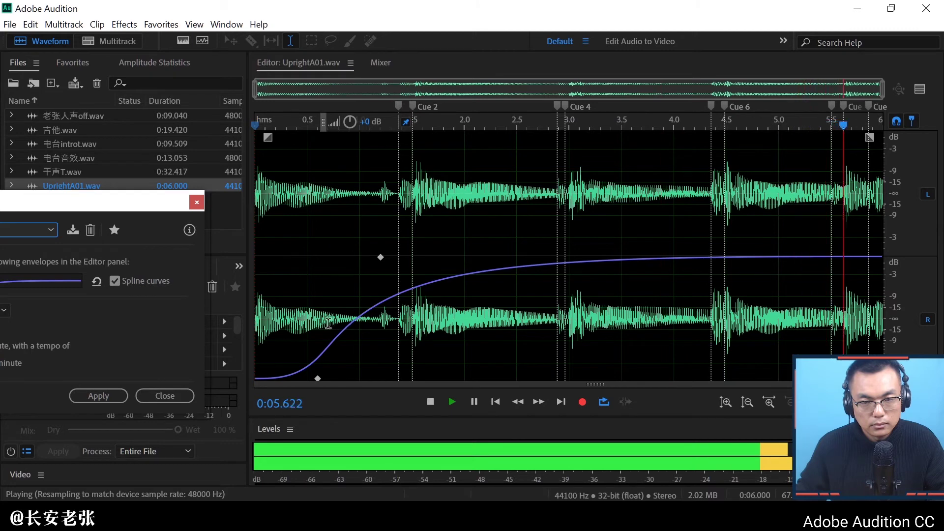
pyautogui.press('space')
pyautogui.moveTo(124, 225); pyautogui.dragTo(328, 177)
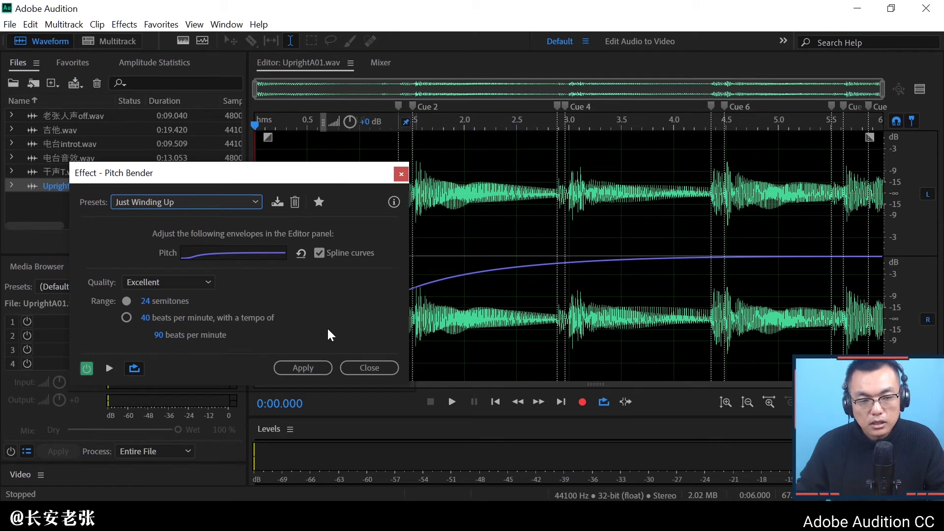
pyautogui.click(350, 367)
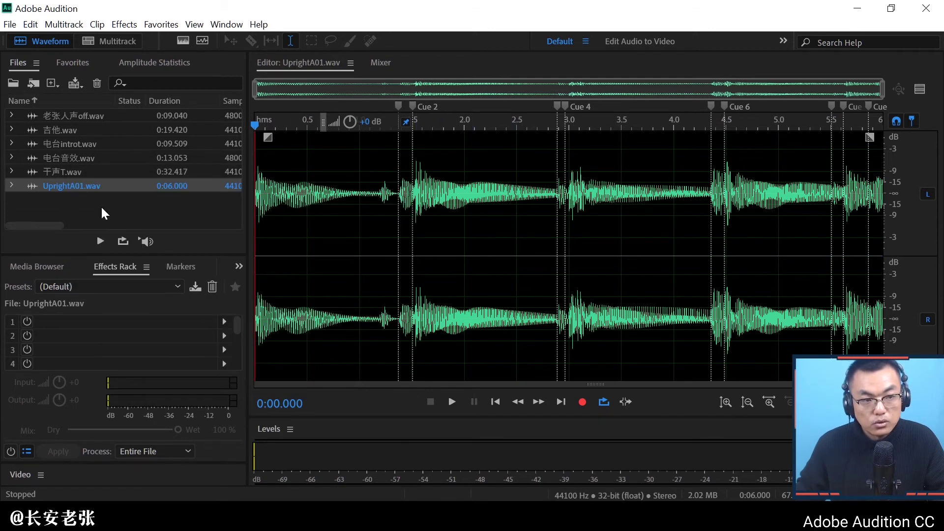
# - Open 老张人声off.wav in the editor and start the Pitch Bender effect on it
pyautogui.doubleClick(98, 116)
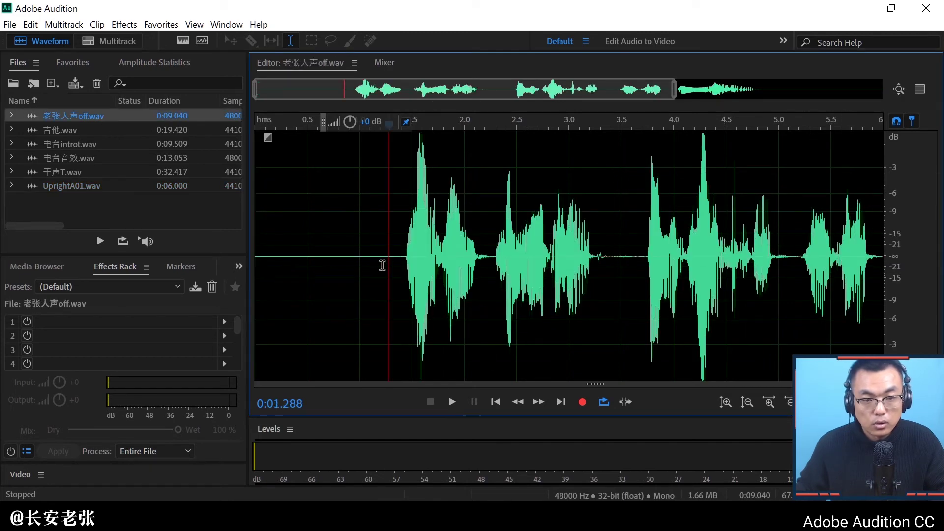
pyautogui.click(131, 27)
pyautogui.moveTo(261, 326)
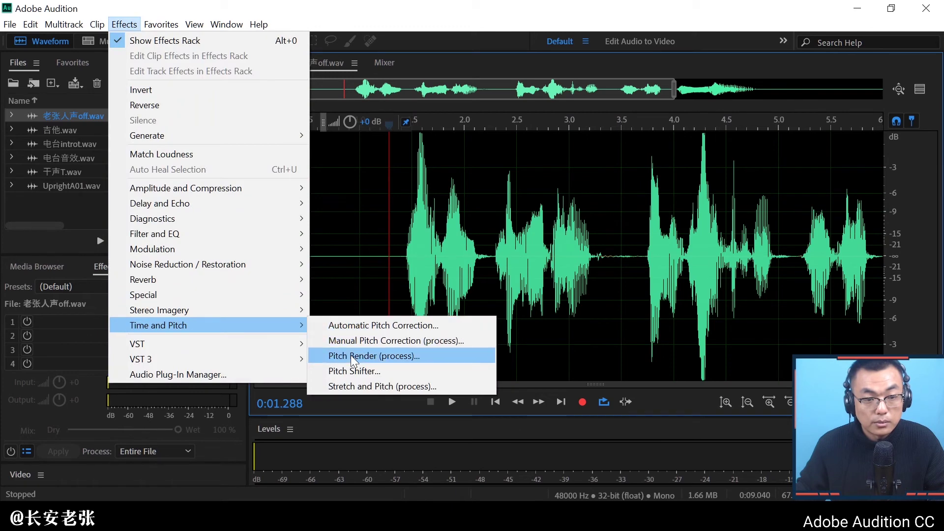
pyautogui.click(354, 356)
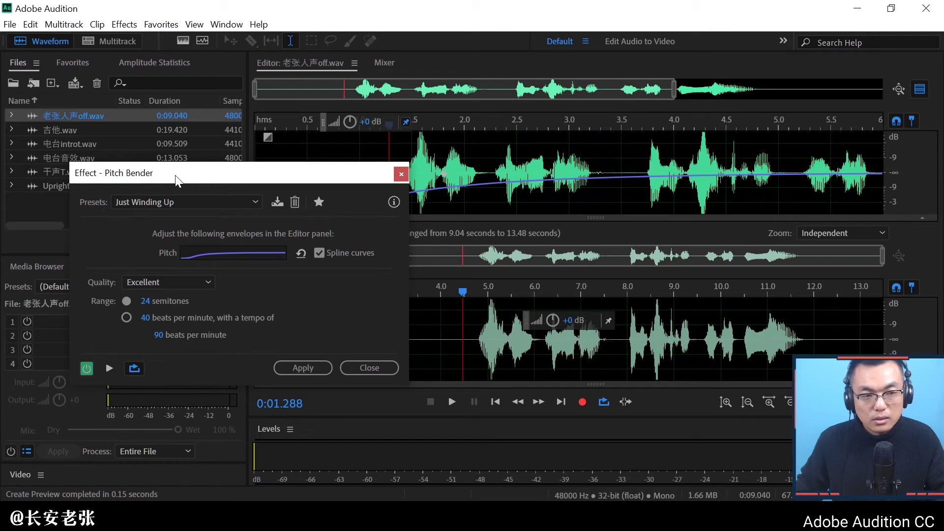
# - Preview the vocal with the Turntable Losing Power preset, with spline curves off and the preview editor hidden
pyautogui.click(200, 202)
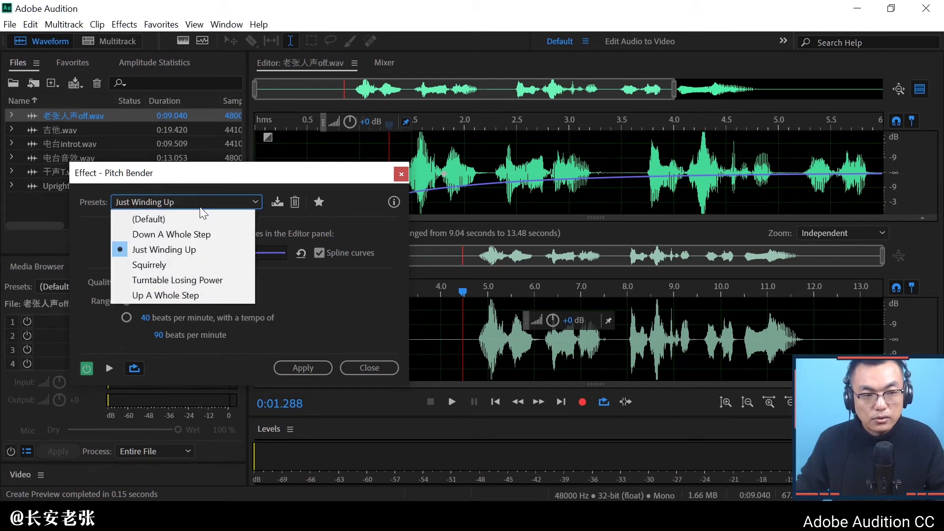
pyautogui.click(196, 284)
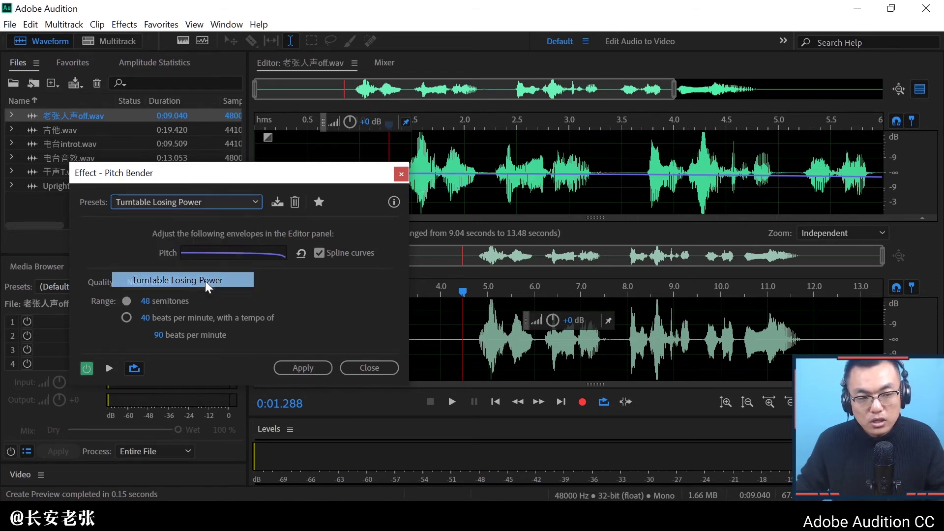
pyautogui.click(320, 253)
pyautogui.click(920, 89)
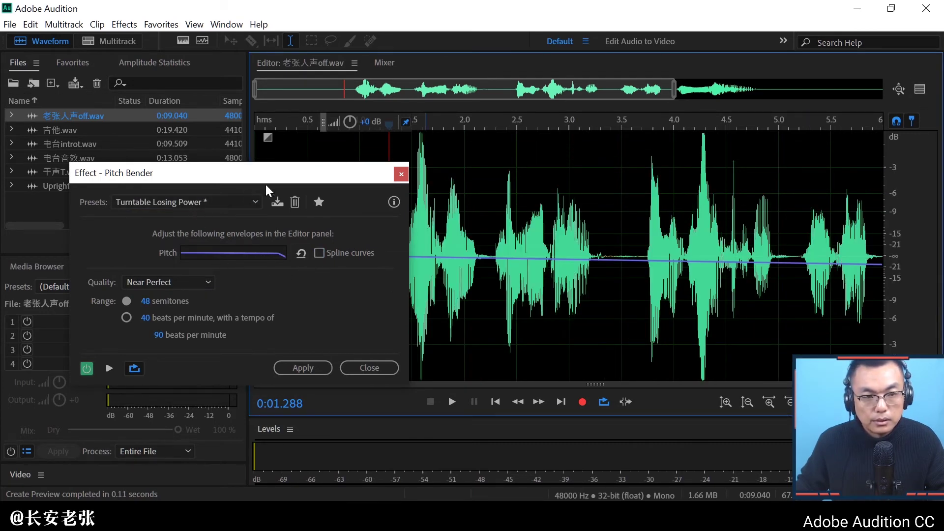
pyautogui.moveTo(336, 177); pyautogui.dragTo(186, 155)
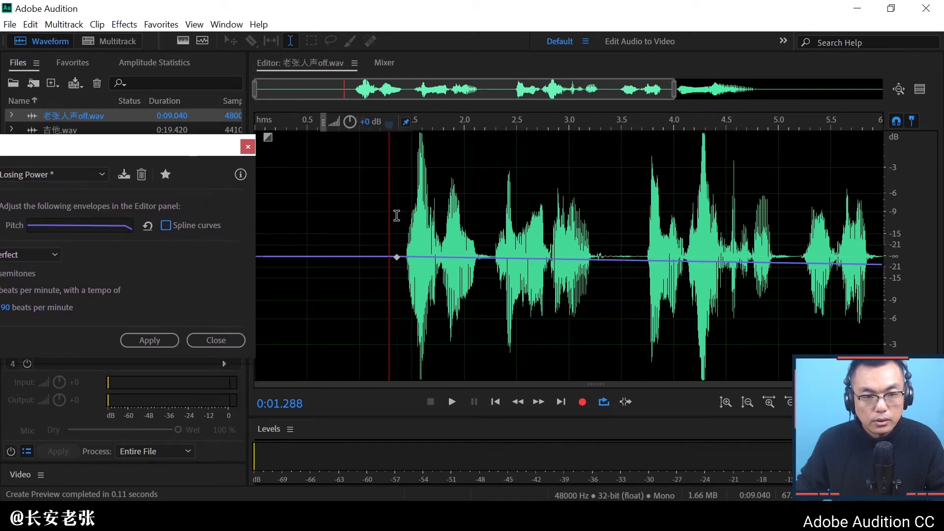
pyautogui.press('space')
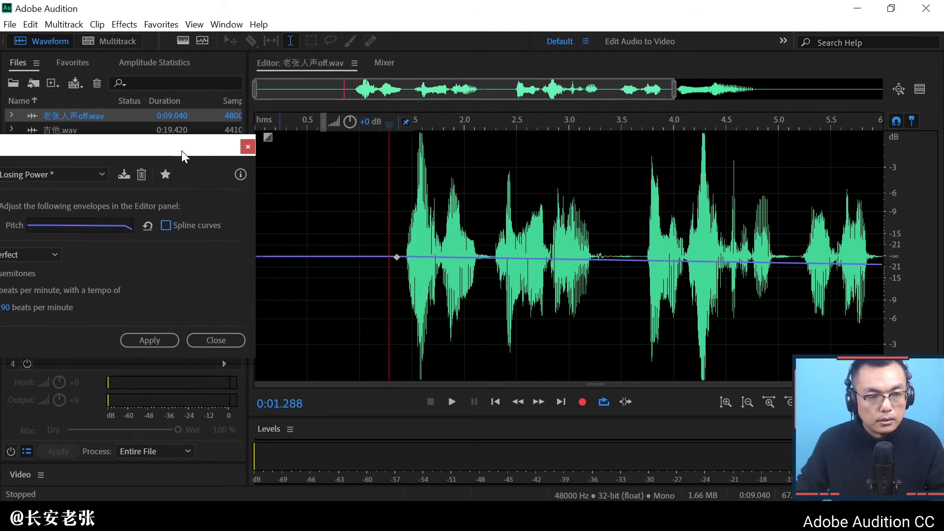
# - Load the Squirrely preset in the Pitch Bender and preview it on the vocal
pyautogui.click(150, 187)
pyautogui.click(99, 255)
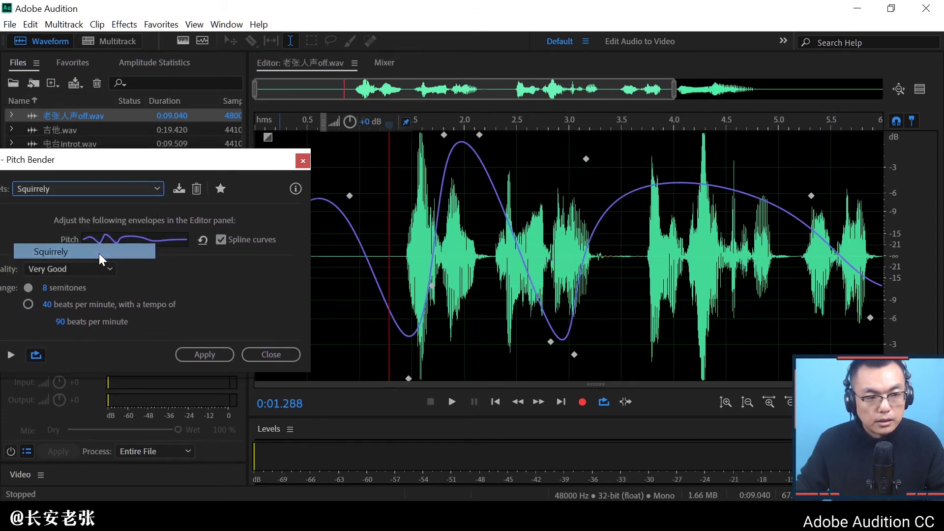
pyautogui.press('space')
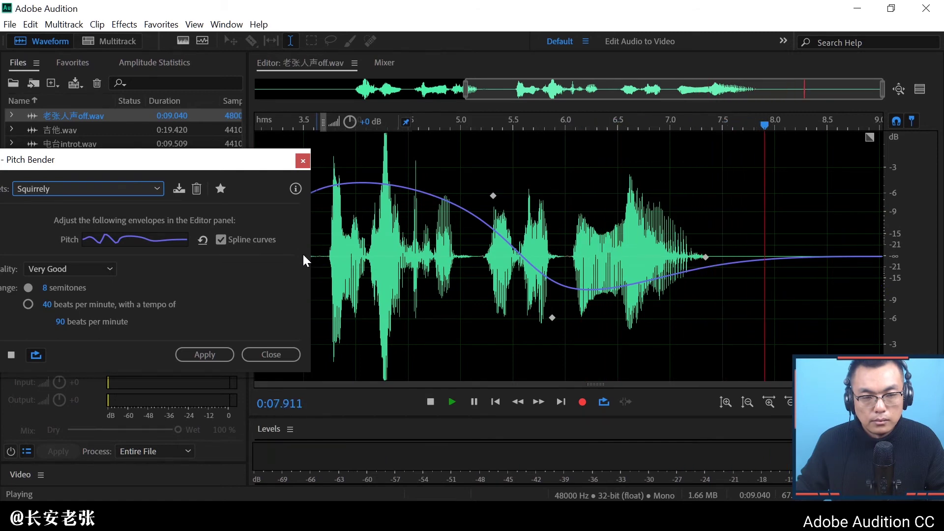
pyautogui.press('space')
# - Add a raised pitch keyframe at about 1.0 s and move the upper keyframe at about 2.1 s to about 3.0 s near the center line
pyautogui.moveTo(202, 157)
pyautogui.mouseDown()
pyautogui.moveTo(276, 152)
pyautogui.moveTo(213, 164)
pyautogui.mouseUp()
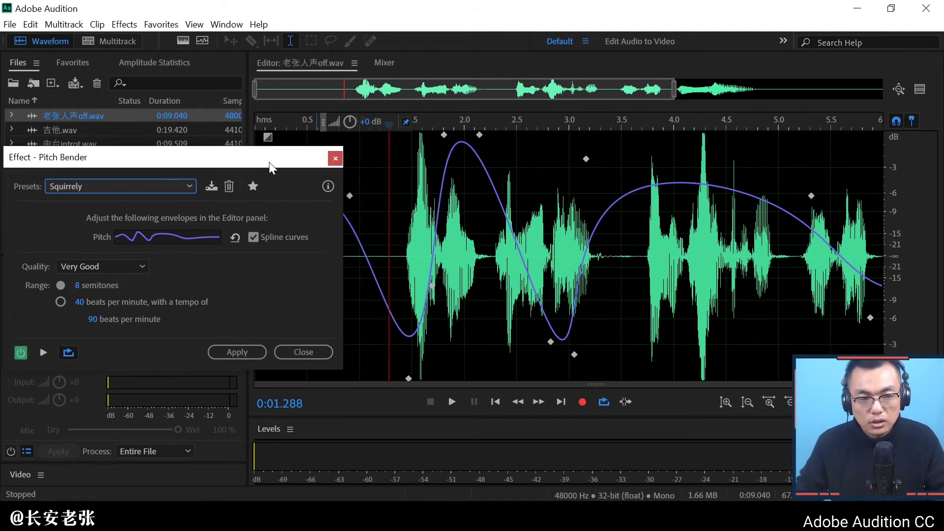
pyautogui.moveTo(269, 161); pyautogui.dragTo(155, 204)
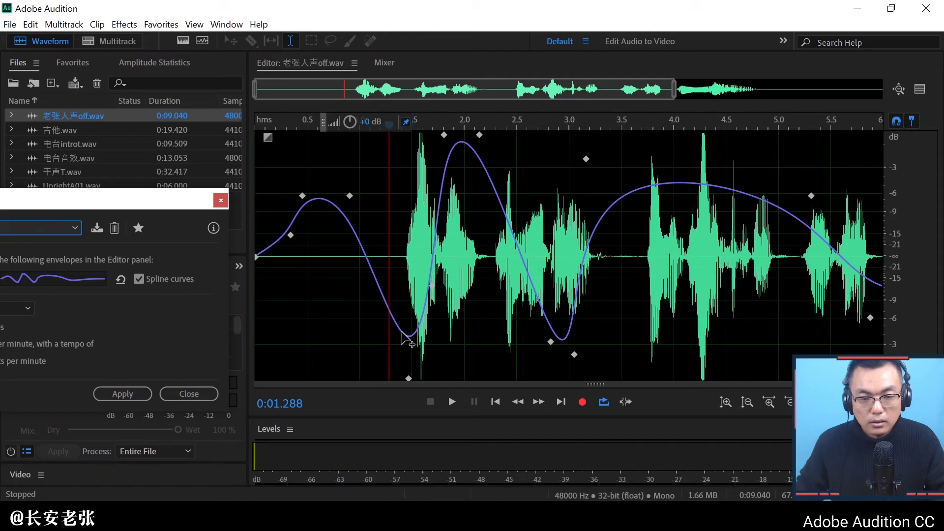
pyautogui.moveTo(406, 339); pyautogui.dragTo(358, 185)
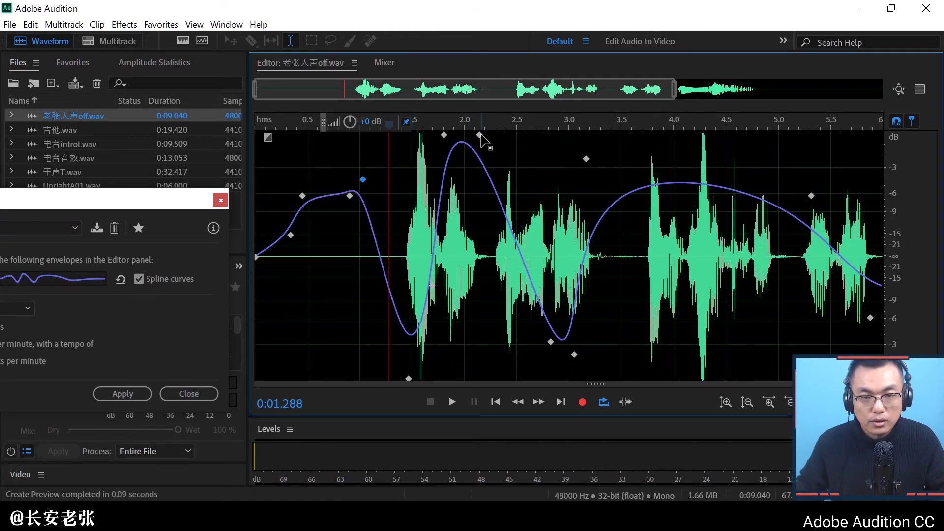
pyautogui.moveTo(480, 136); pyautogui.dragTo(574, 244)
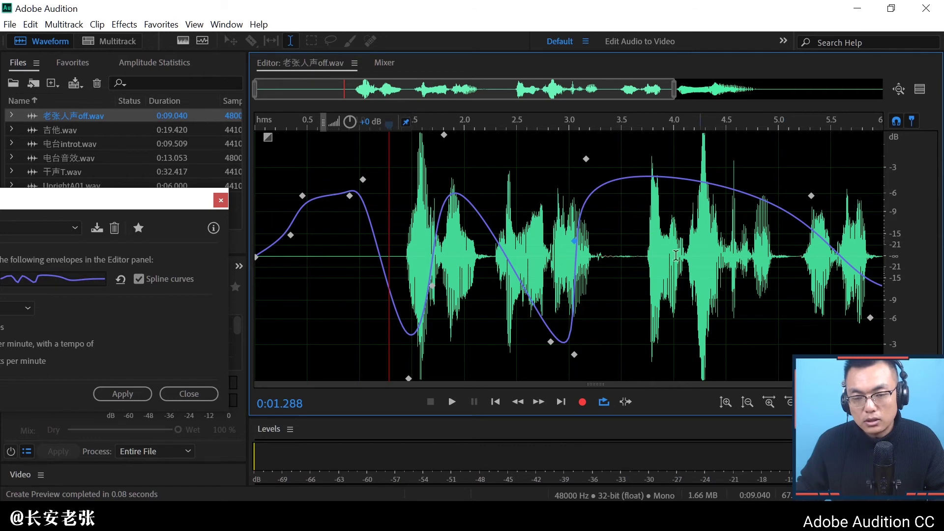
pyautogui.click(576, 241)
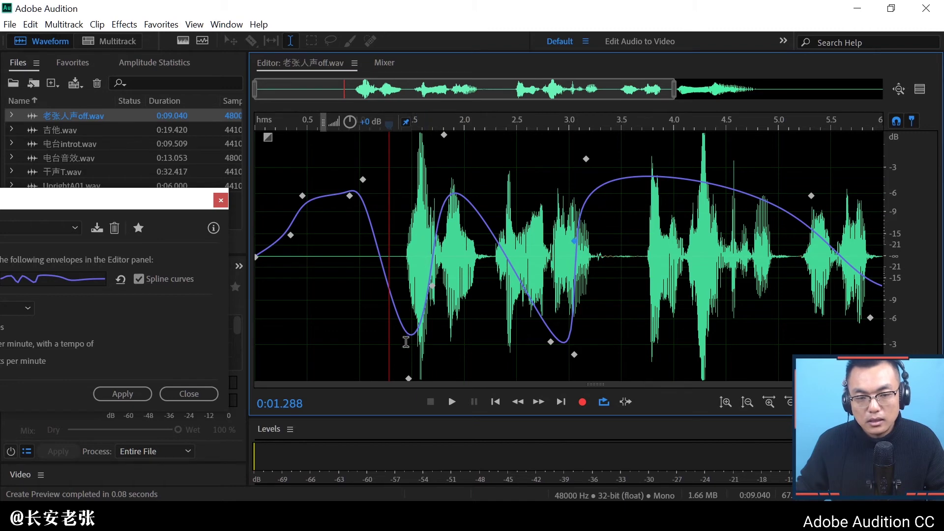
# - Raise the pitch keyframes at about 1.5 s and 1.7 s to near the top of the envelope and preview the vocal
pyautogui.click(409, 379)
pyautogui.moveTo(408, 379); pyautogui.dragTo(423, 136)
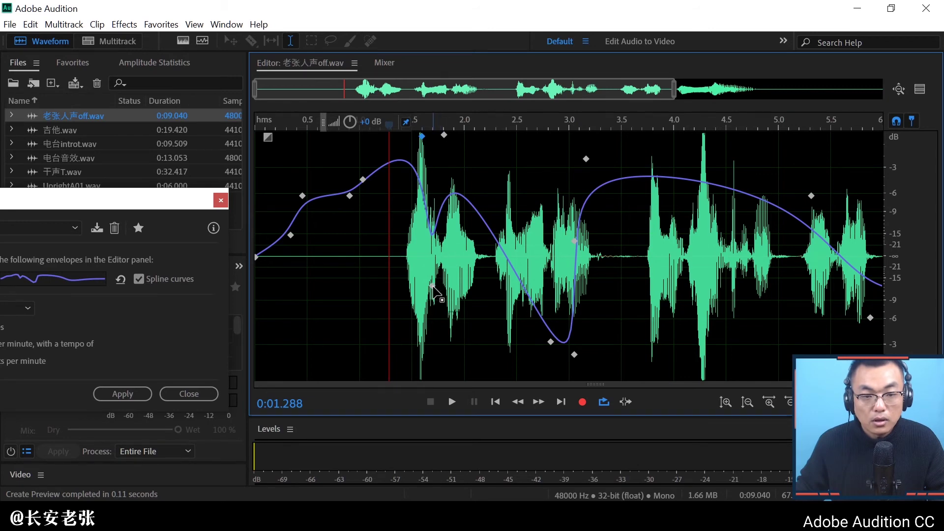
pyautogui.moveTo(433, 285); pyautogui.dragTo(435, 140)
pyautogui.press('space')
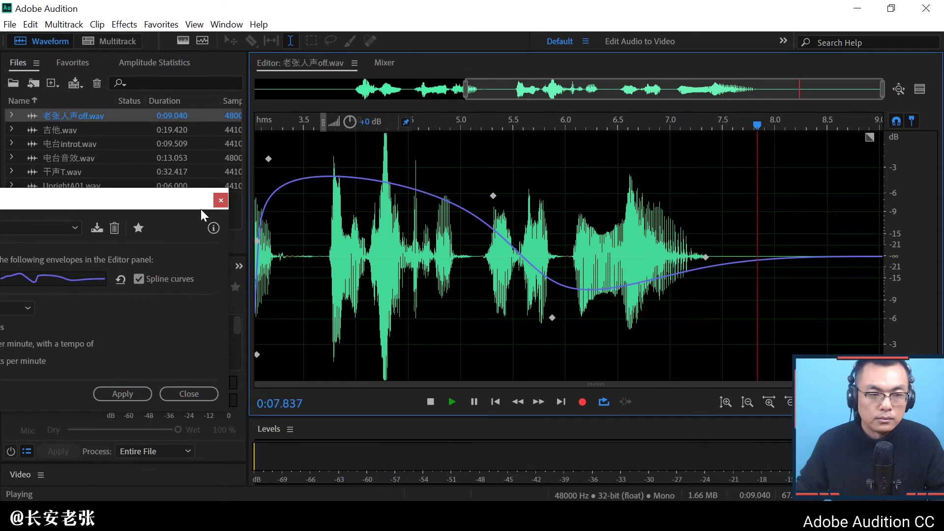
pyautogui.press('space')
pyautogui.moveTo(167, 204); pyautogui.dragTo(391, 208)
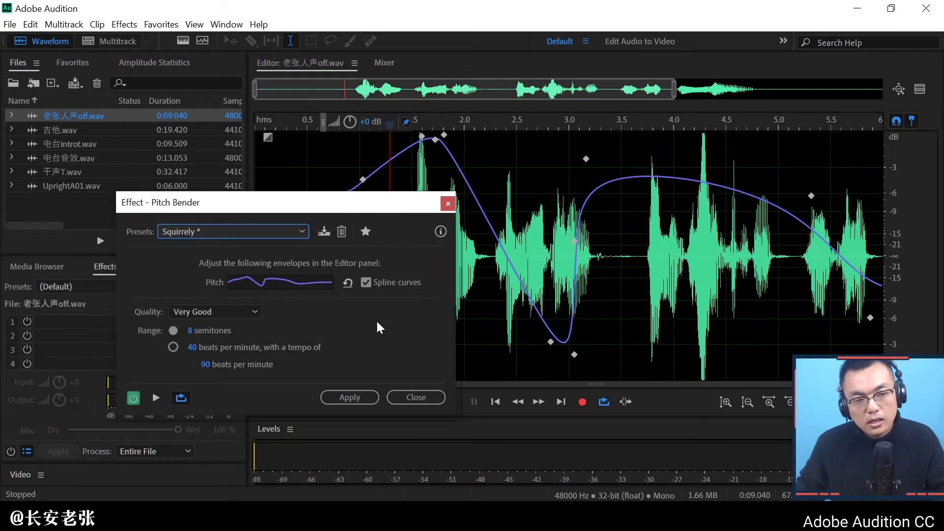
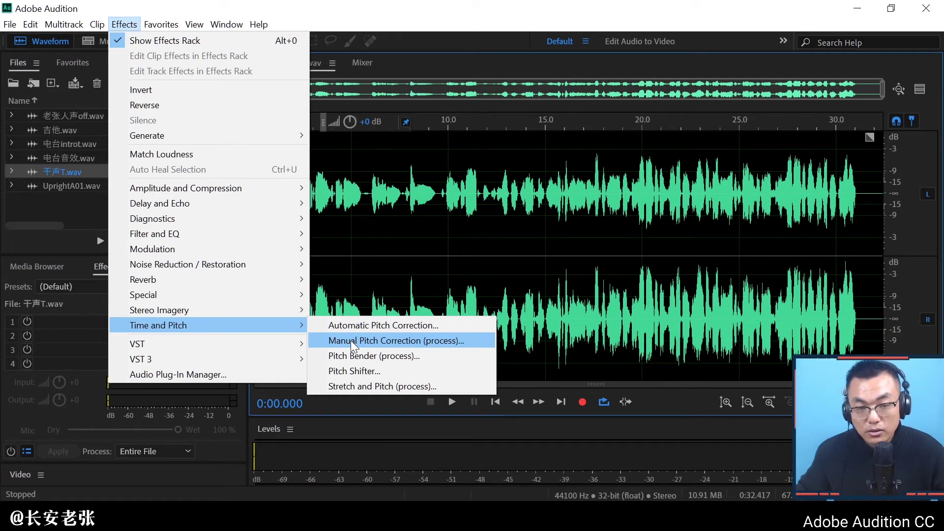
# - Open the Manual Pitch Correction effect for 干声T.wav and move its dialog clear of the spectral pitch display
pyautogui.click(350, 340)
pyautogui.moveTo(158, 224); pyautogui.dragTo(247, 220)
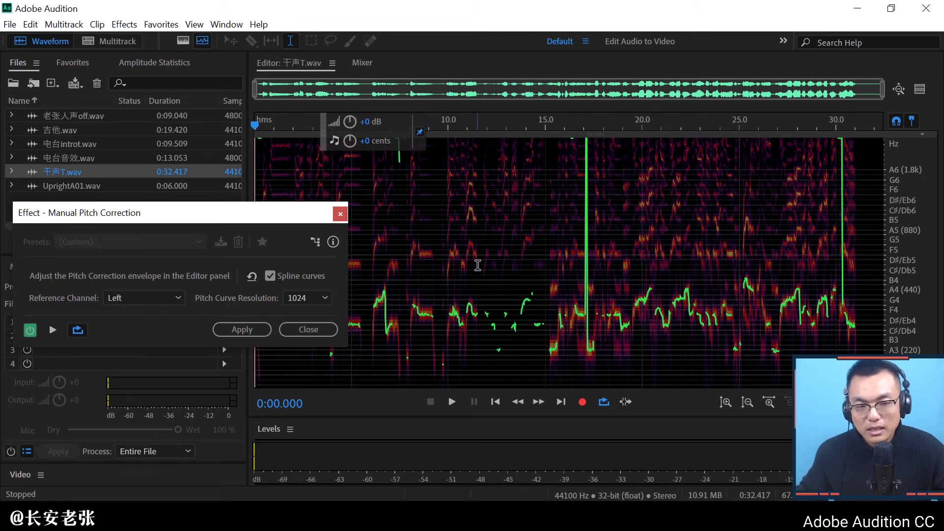
pyautogui.moveTo(295, 215); pyautogui.dragTo(307, 177)
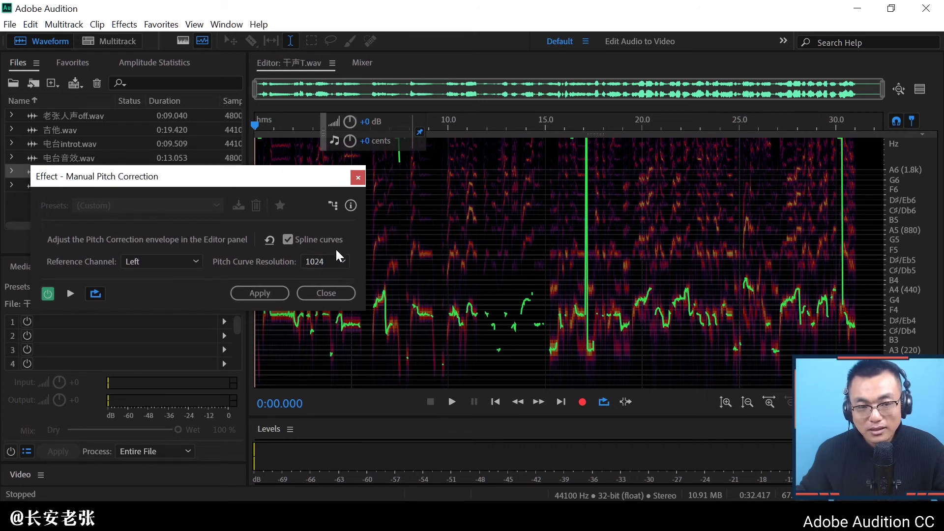
pyautogui.moveTo(305, 185); pyautogui.dragTo(266, 198)
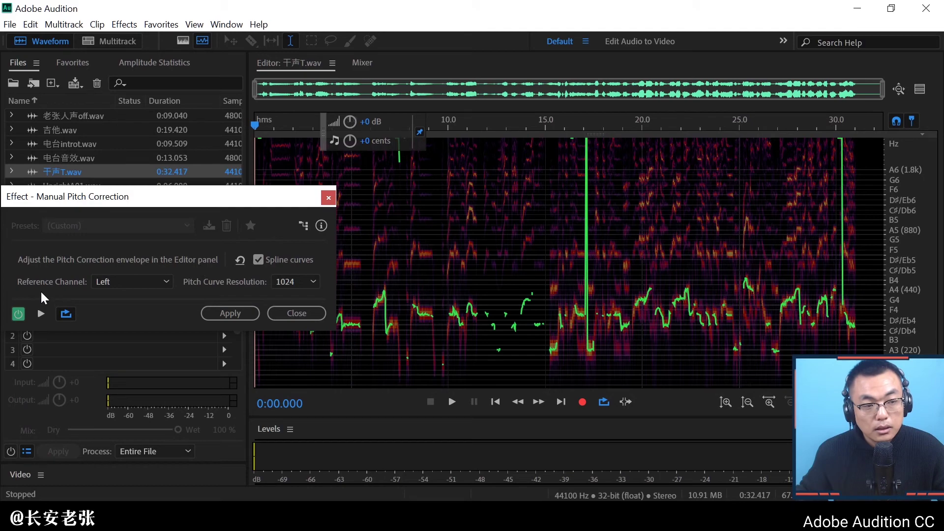
# - Switch the pitch correction's reference channel to Right to compare the pitch curves, and return it to Left
pyautogui.click(109, 282)
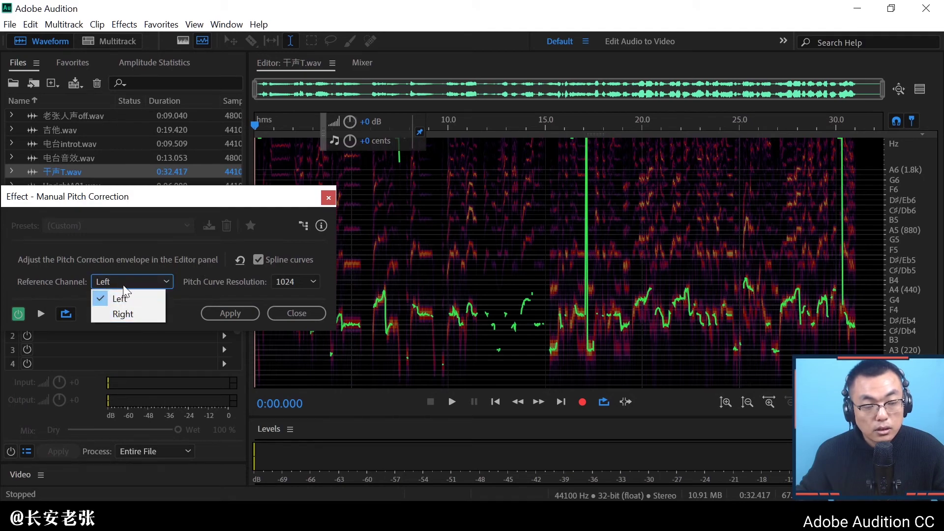
pyautogui.click(123, 314)
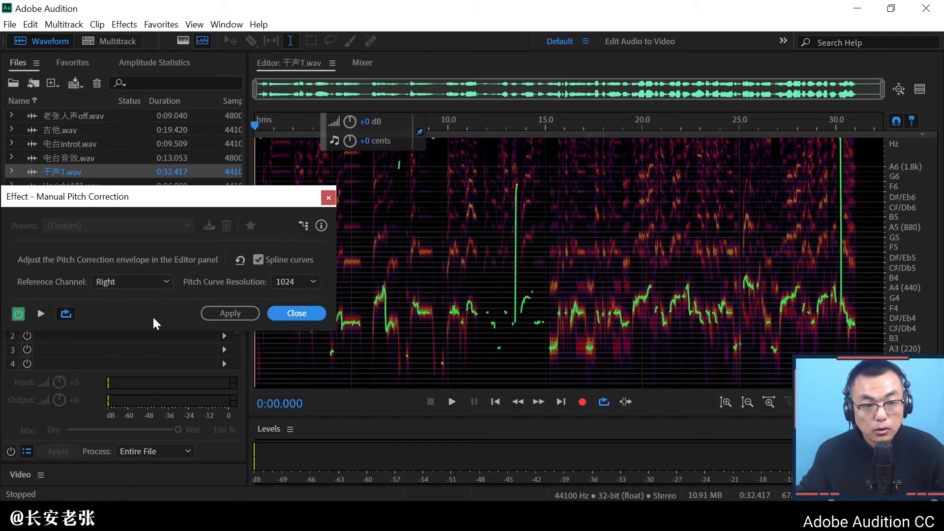
pyautogui.click(123, 282)
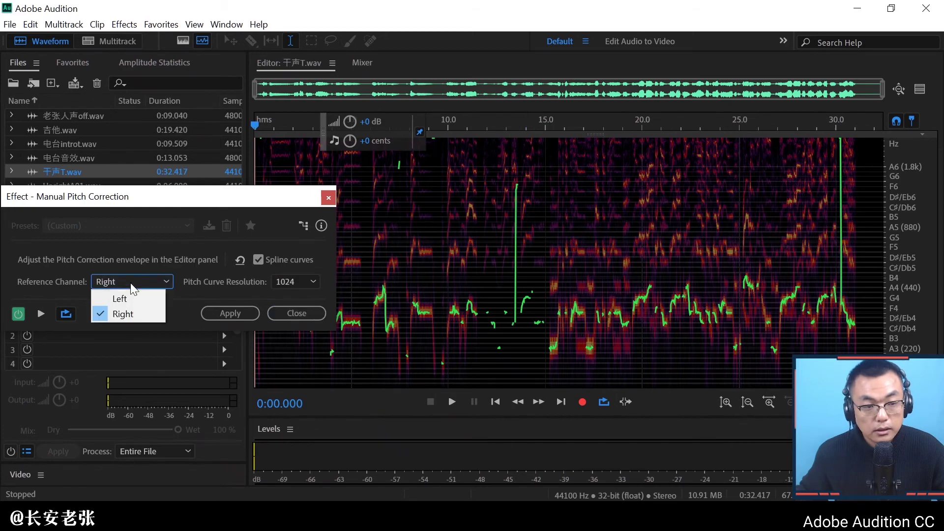
pyautogui.click(123, 300)
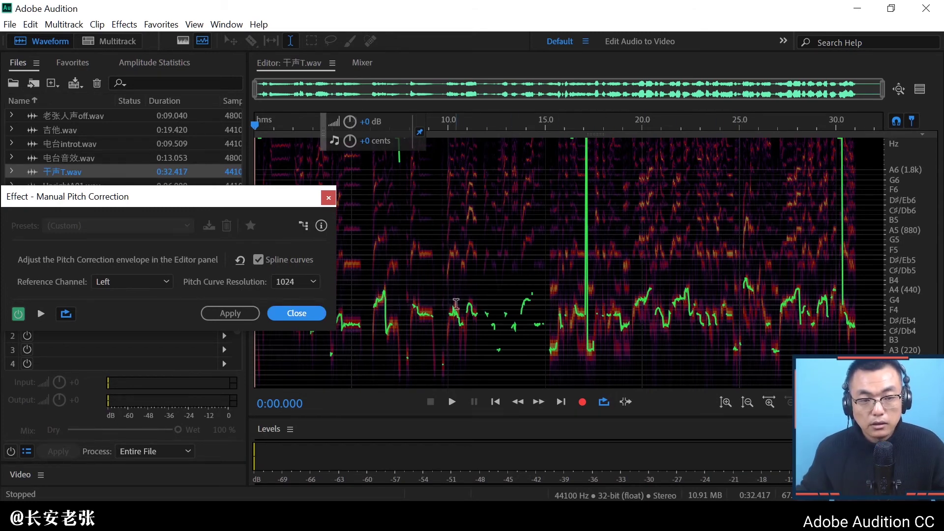
# - Try a pitch curve resolution of 4096 and set it back to 1024
pyautogui.click(312, 283)
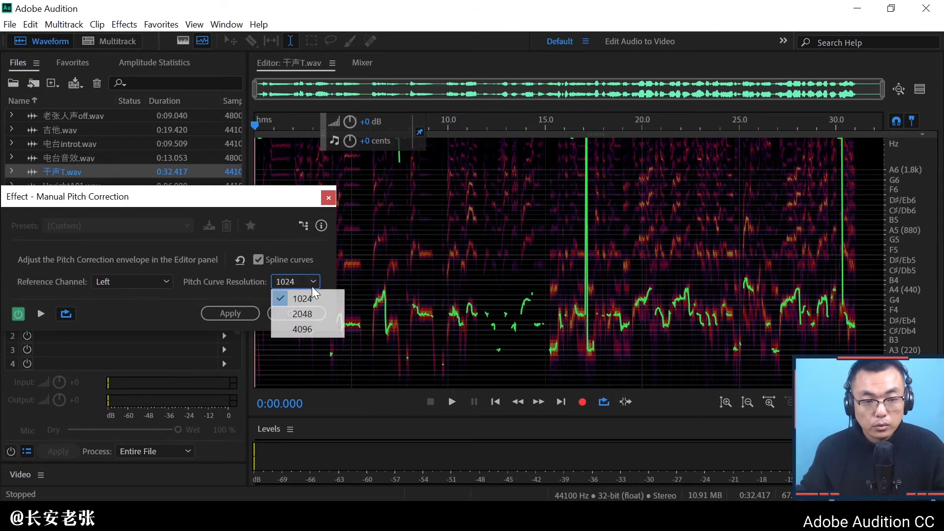
pyautogui.click(322, 330)
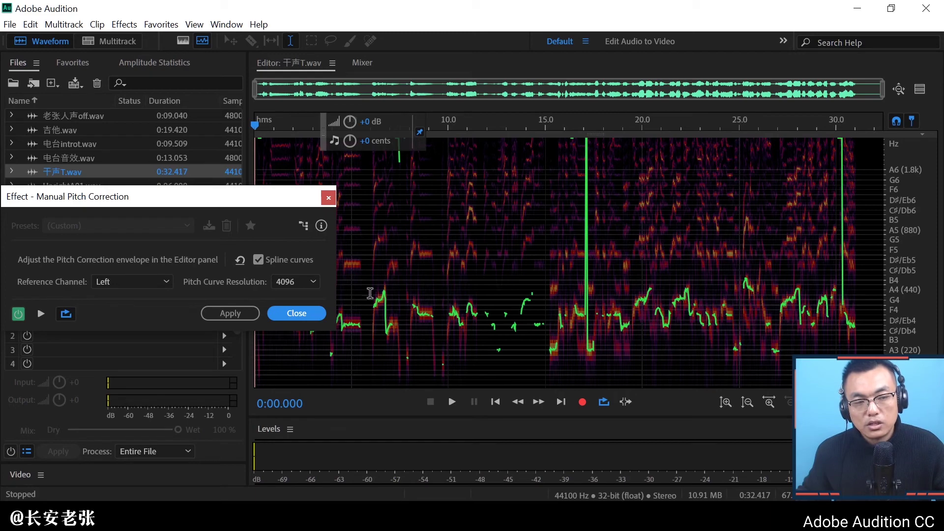
pyautogui.click(300, 287)
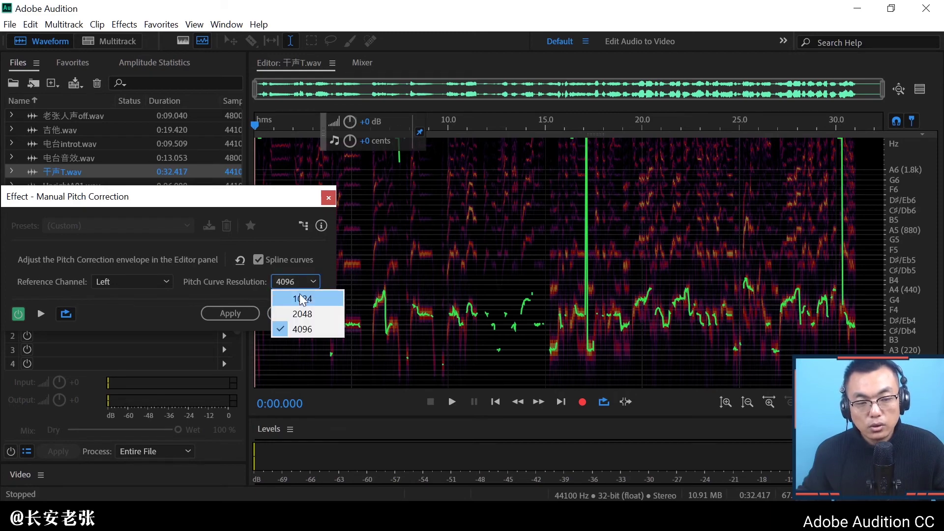
pyautogui.click(300, 293)
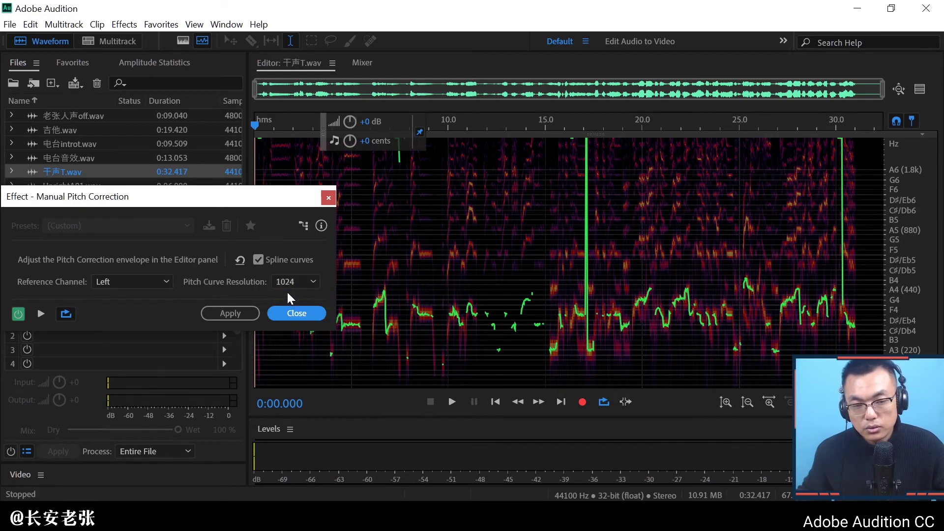
# - Toggle the pitch correction's spline curves off and back on, keeping the dialog clear of the pitch curve
pyautogui.moveTo(293, 204); pyautogui.dragTo(216, 217)
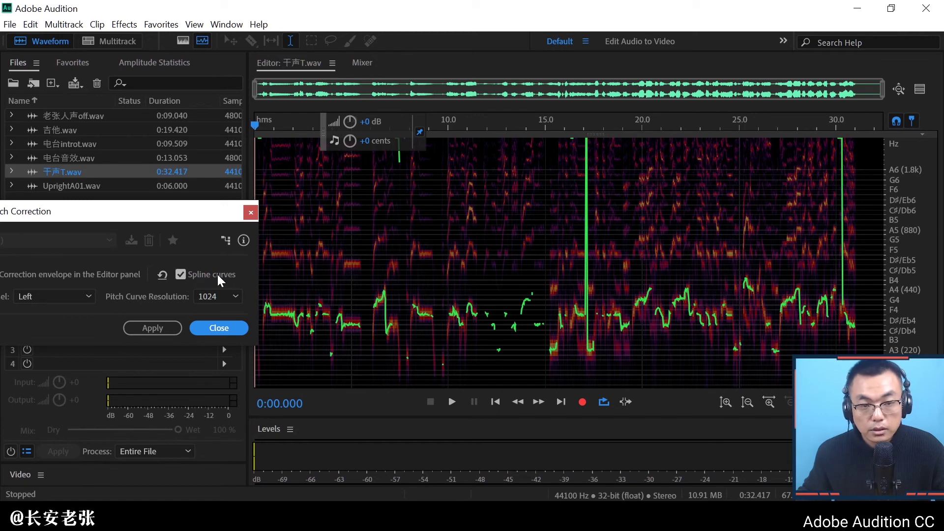
pyautogui.click(186, 276)
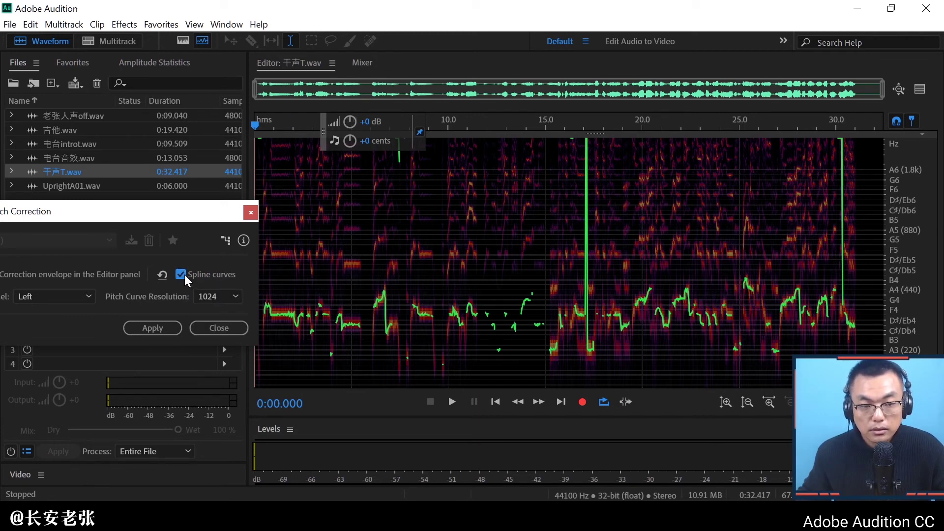
pyautogui.click(184, 275)
pyautogui.click(185, 273)
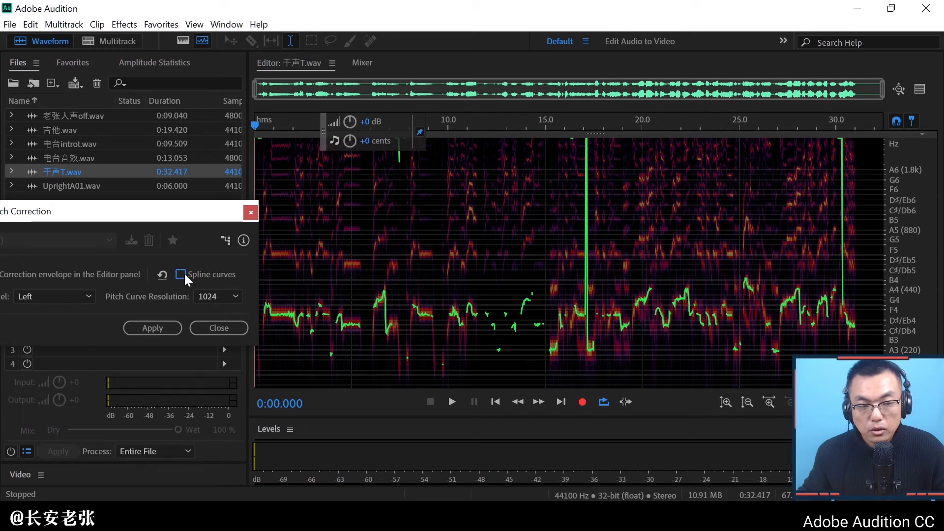
pyautogui.click(182, 277)
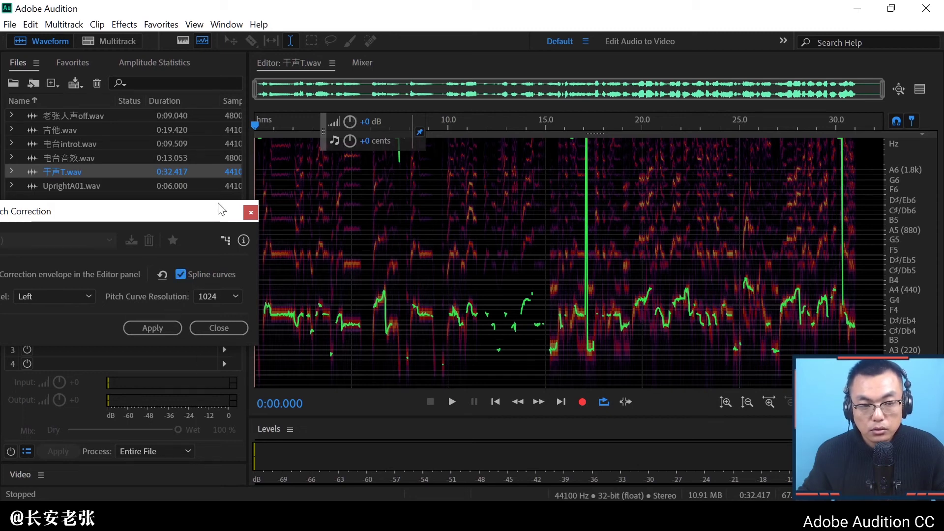
pyautogui.moveTo(205, 213)
pyautogui.mouseDown()
pyautogui.moveTo(223, 203)
pyautogui.moveTo(202, 203)
pyautogui.mouseUp()
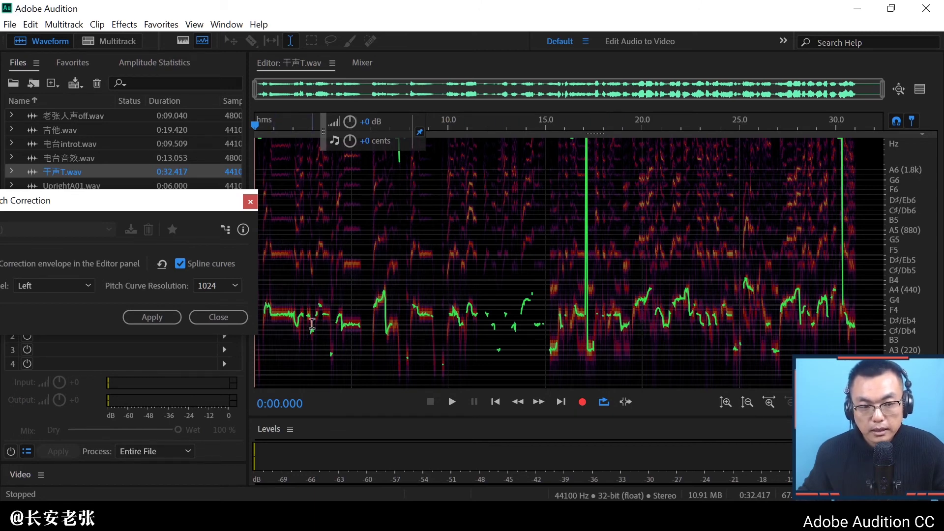
# - Preview the original vocal and try raising the pitch of about its first 2.4 seconds, keeping the correction dialog clear of the display
pyautogui.press('space')
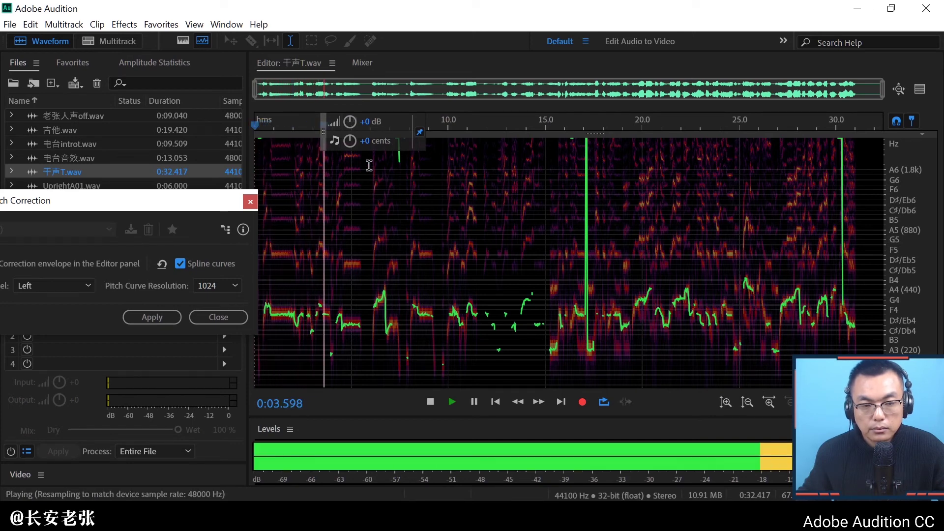
pyautogui.press('space')
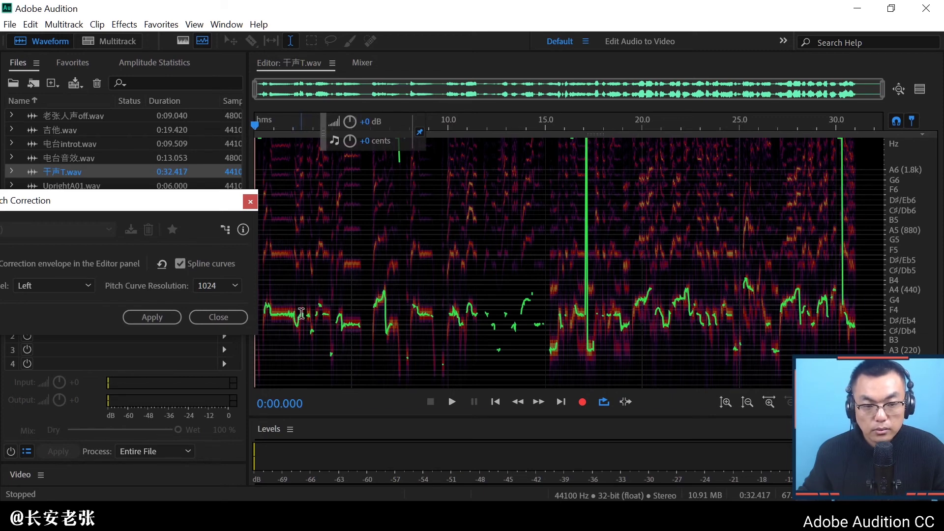
pyautogui.moveTo(301, 313); pyautogui.dragTo(255, 322)
pyautogui.moveTo(211, 203); pyautogui.dragTo(150, 204)
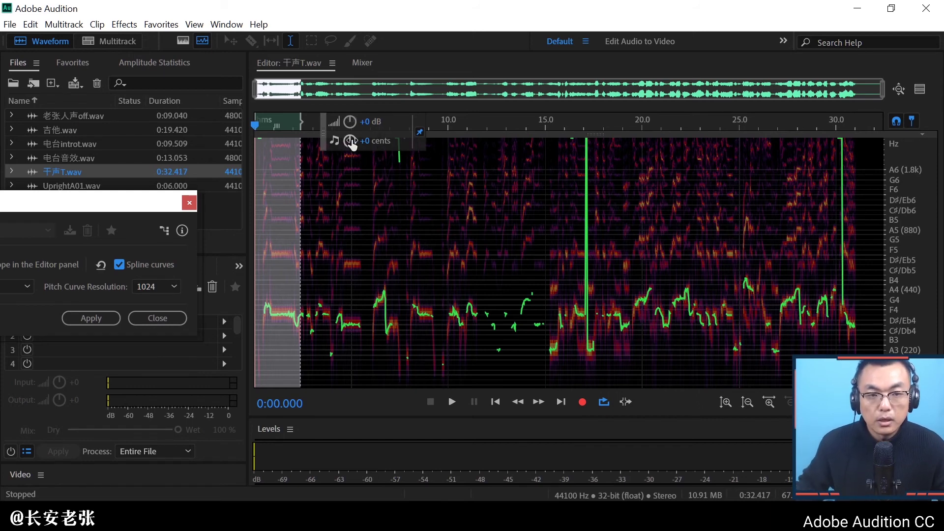
pyautogui.moveTo(350, 141); pyautogui.dragTo(458, 141)
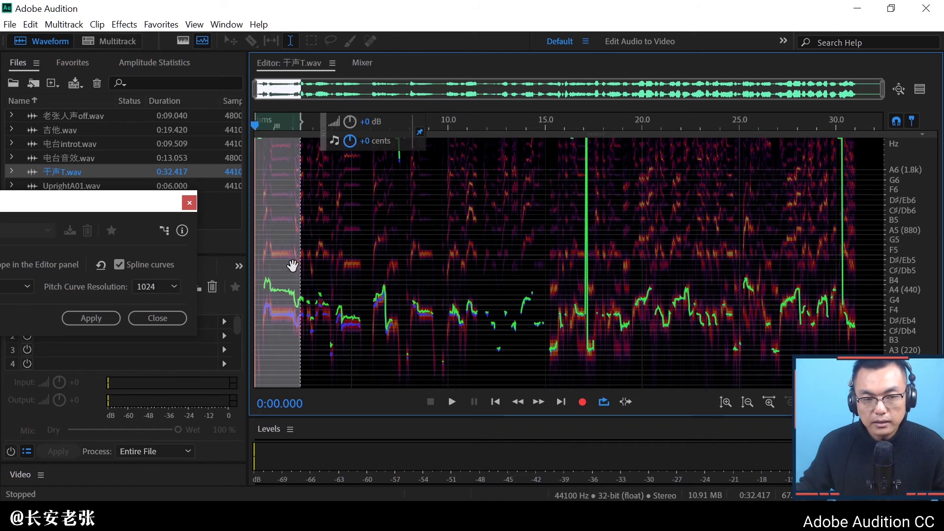
# - Clear the selection and play the vocal from its start to hear the raised opening phrase
pyautogui.click(309, 240)
pyautogui.click(258, 235)
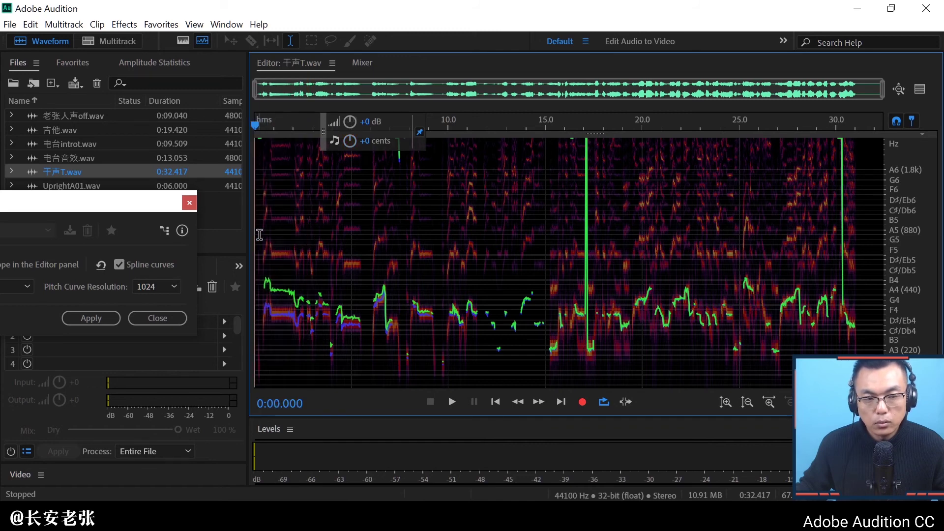
pyautogui.press('space')
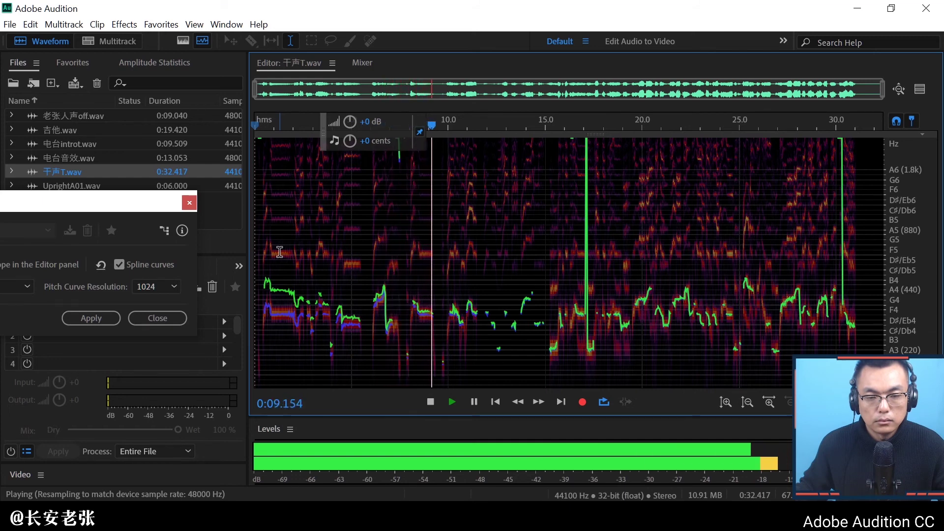
pyautogui.press('space')
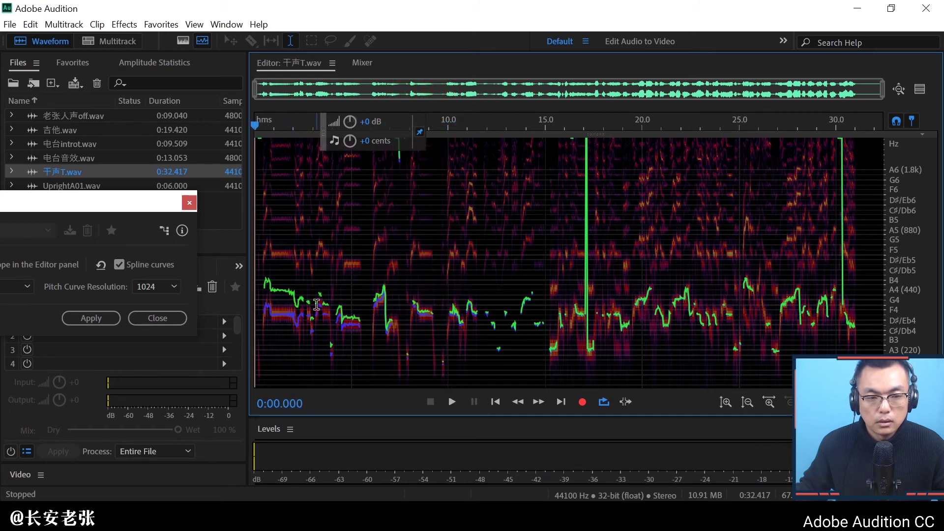
# - Try lowering the pitch from about 0.4 s to 3.1 s by about 500 cents and play the vocal from the start
pyautogui.moveTo(316, 305); pyautogui.dragTo(262, 310)
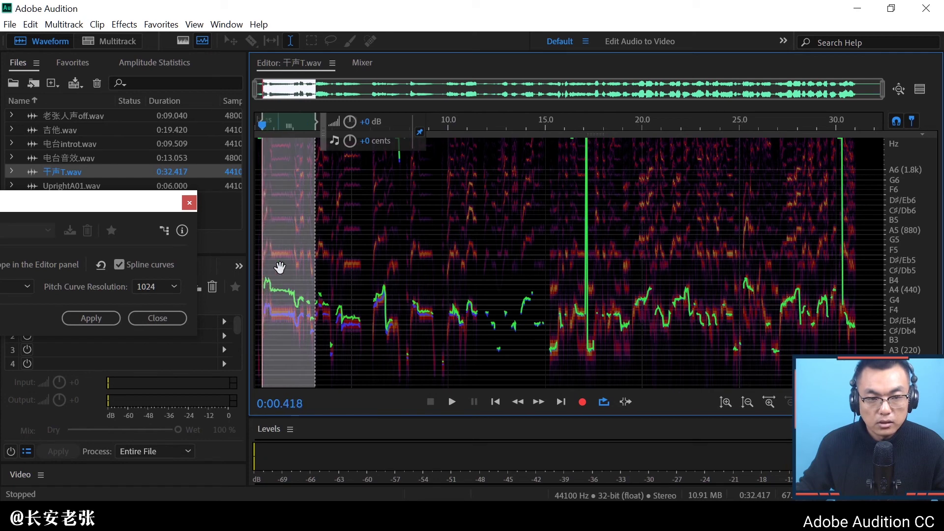
pyautogui.moveTo(354, 148); pyautogui.dragTo(269, 149)
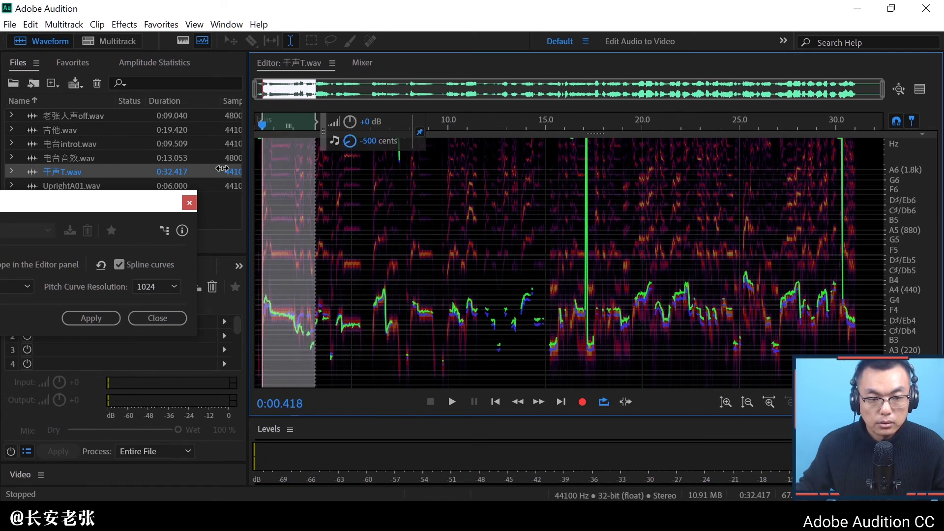
pyautogui.click(255, 215)
pyautogui.press('space')
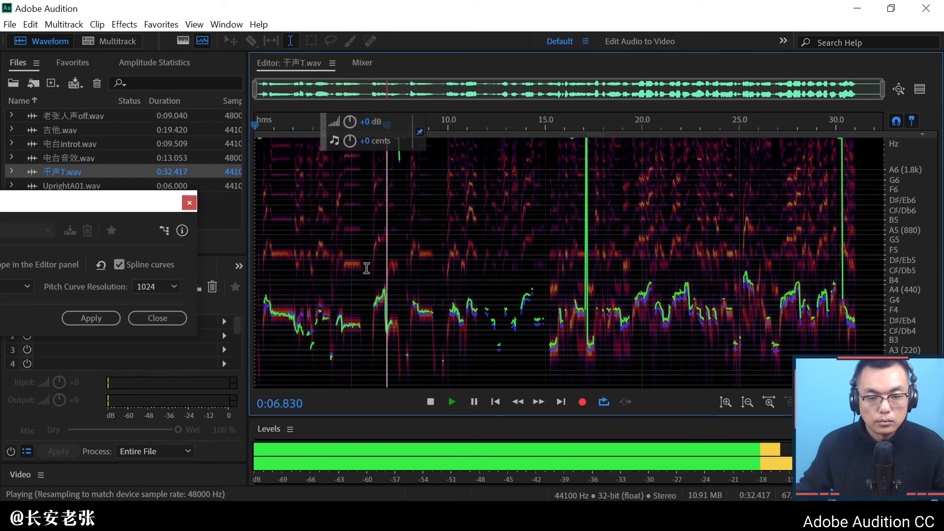
pyautogui.press('space')
# - Try lowering the pitch of the passage from about 7.2 s to 10 s and play it back from about 6.2 s
pyautogui.moveTo(395, 305); pyautogui.dragTo(446, 303)
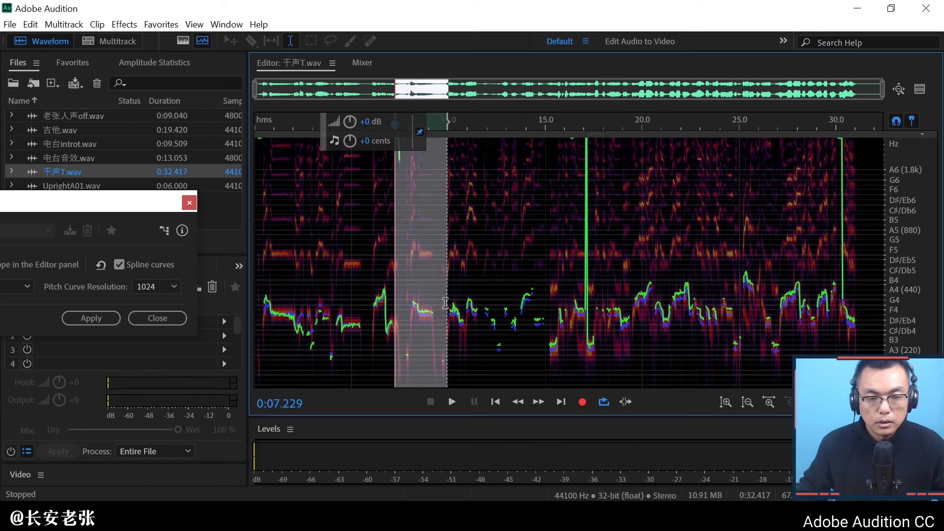
pyautogui.moveTo(350, 151); pyautogui.dragTo(287, 167)
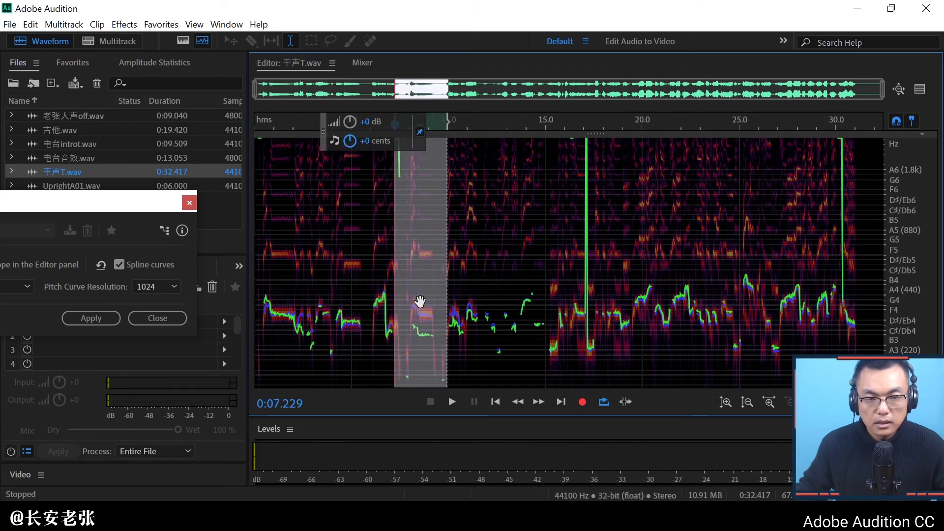
pyautogui.click(374, 268)
pyautogui.press('space')
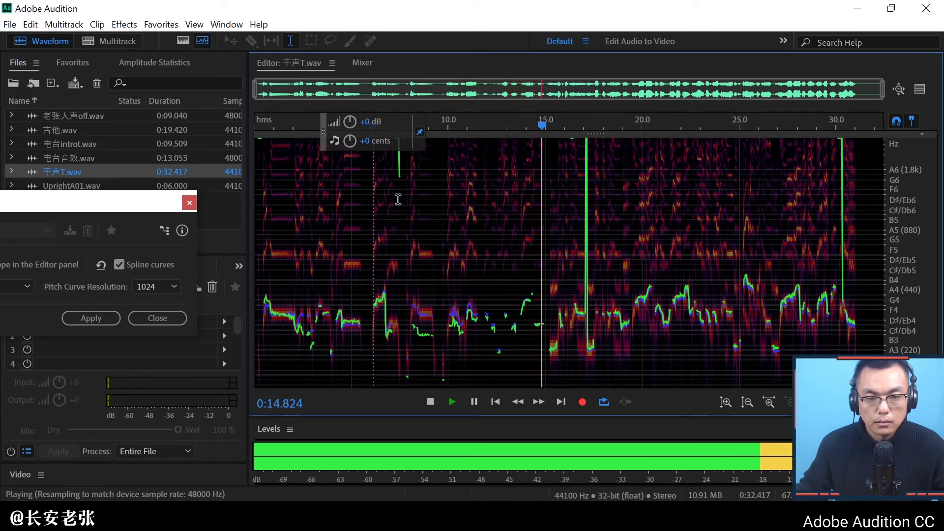
pyautogui.press('space')
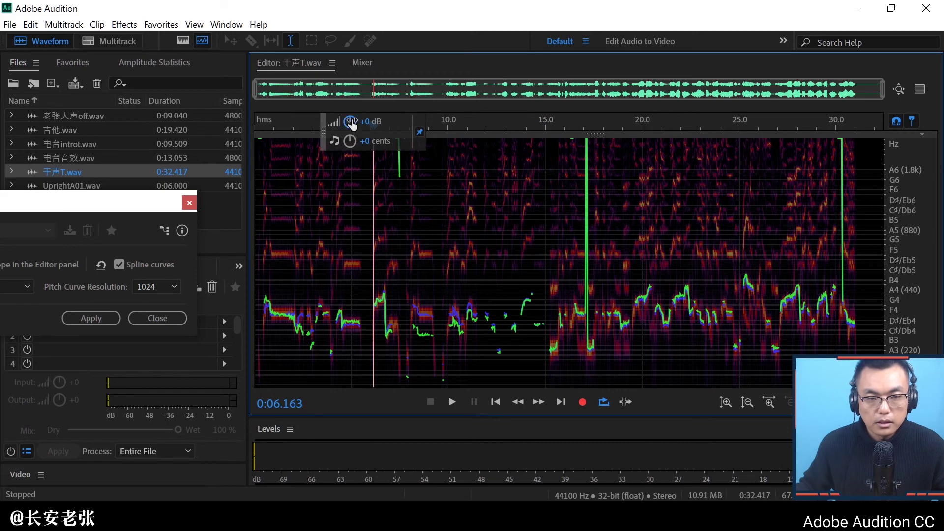
# - Amplify the whole vocal with the on-clip volume control and keep the correction dialog clear of the spectral pitch display
pyautogui.moveTo(351, 123); pyautogui.dragTo(421, 146)
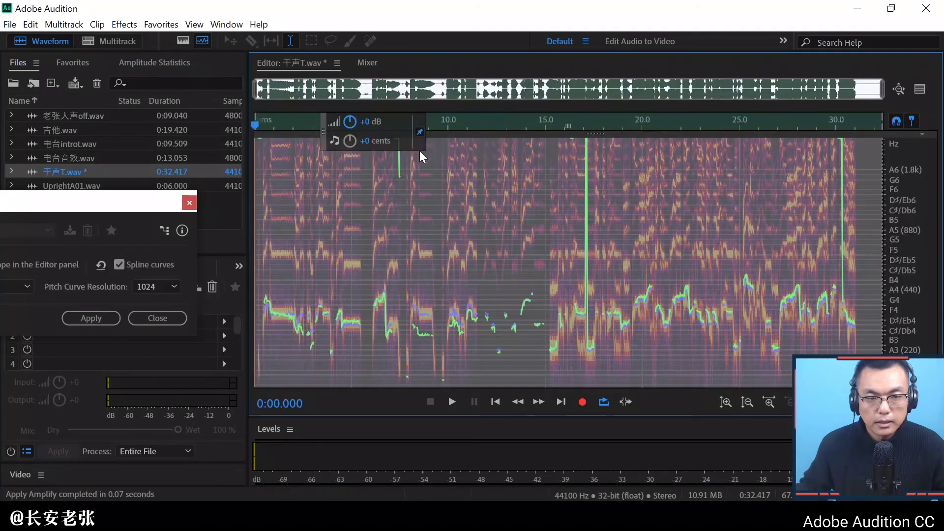
pyautogui.click(384, 291)
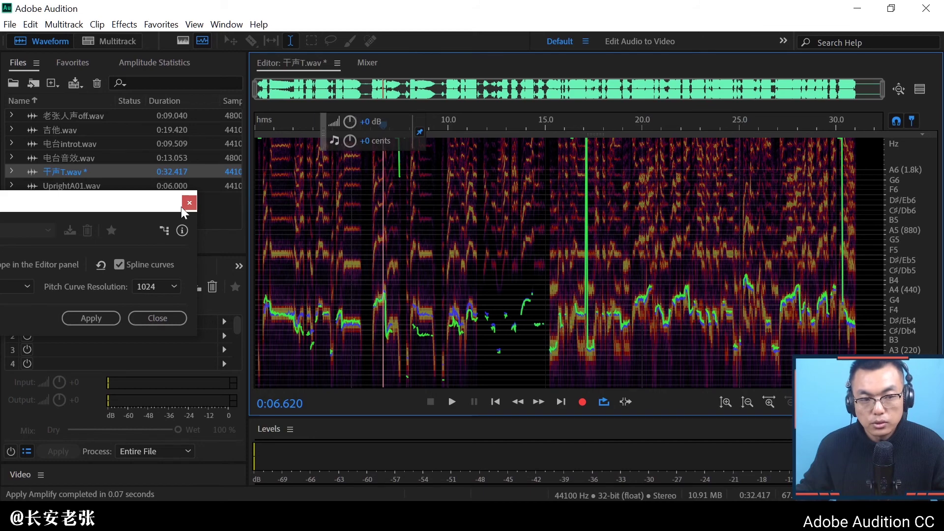
pyautogui.moveTo(174, 199); pyautogui.dragTo(331, 154)
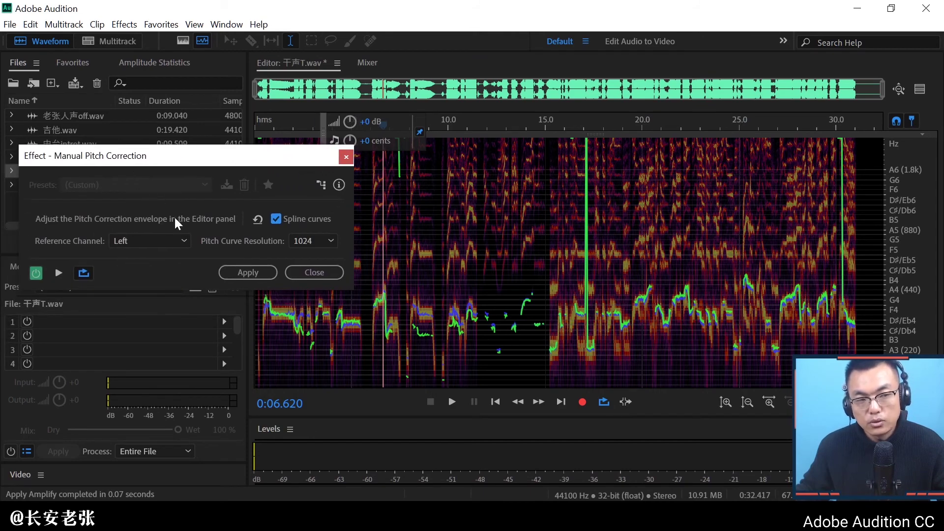
pyautogui.moveTo(157, 160); pyautogui.dragTo(129, 165)
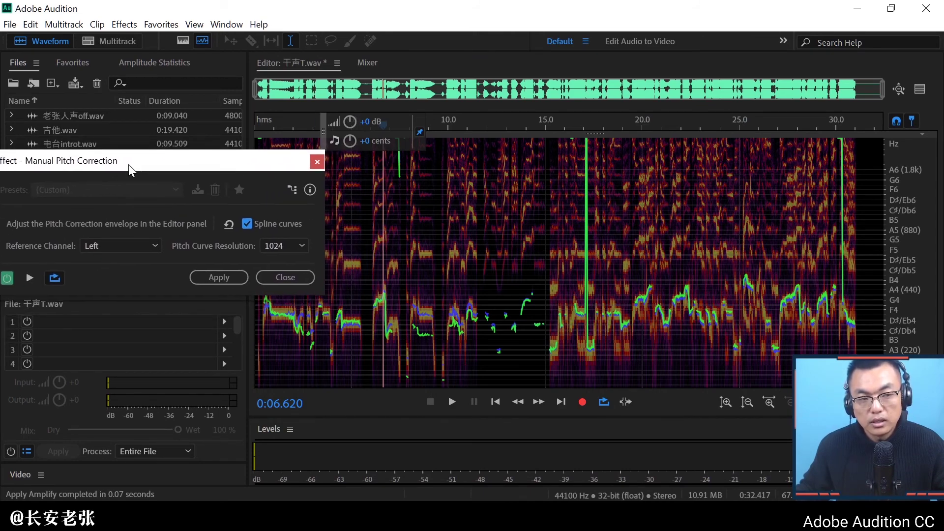
pyautogui.moveTo(277, 167); pyautogui.dragTo(204, 186)
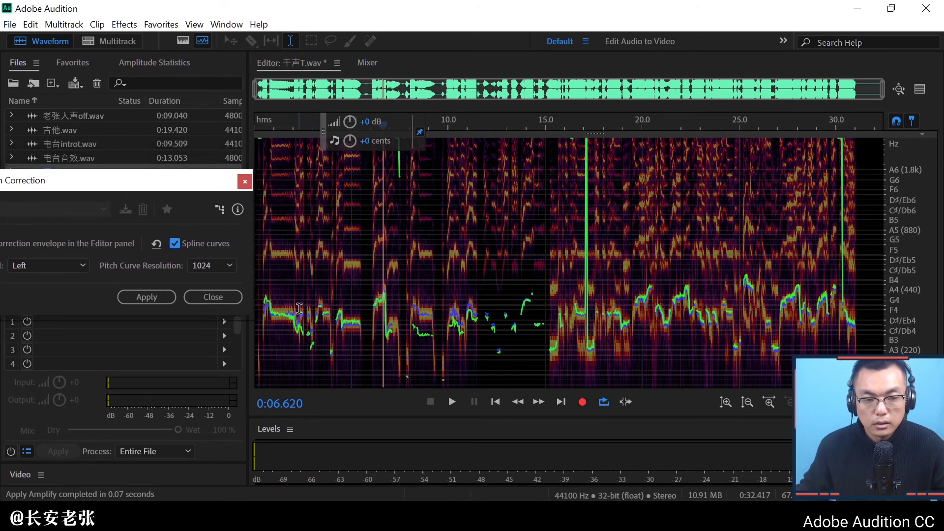
# - Select the vocal's opening phrase, close Manual Pitch Correction without applying it, and clear the selection
pyautogui.moveTo(299, 309); pyautogui.dragTo(263, 299)
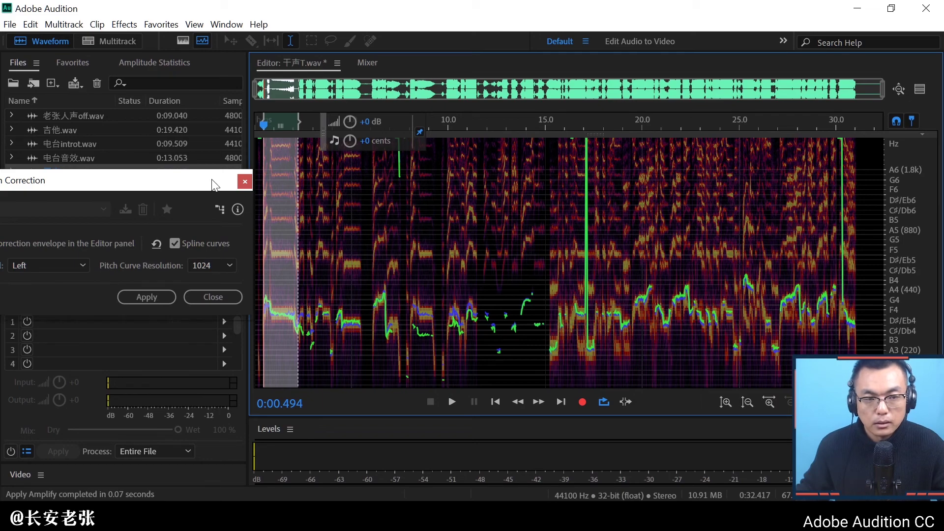
pyautogui.moveTo(208, 183); pyautogui.dragTo(385, 181)
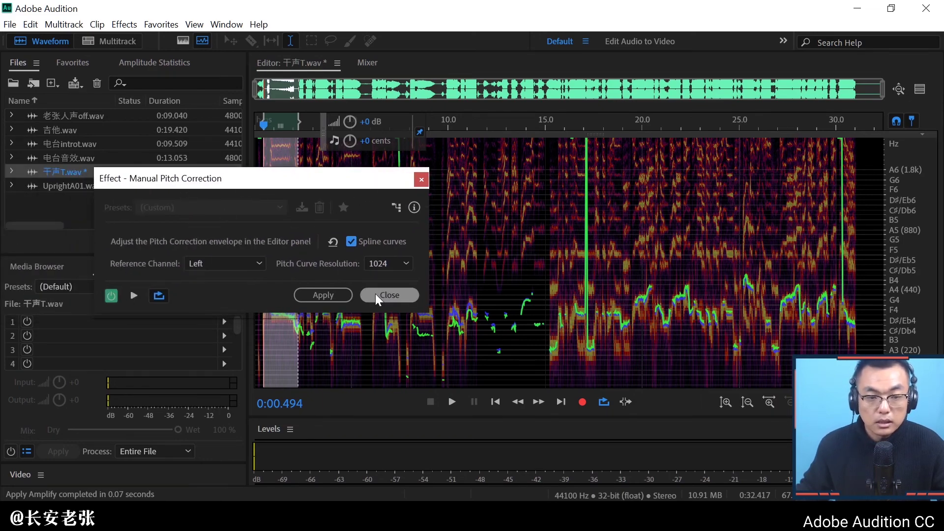
pyautogui.click(390, 295)
pyautogui.click(265, 235)
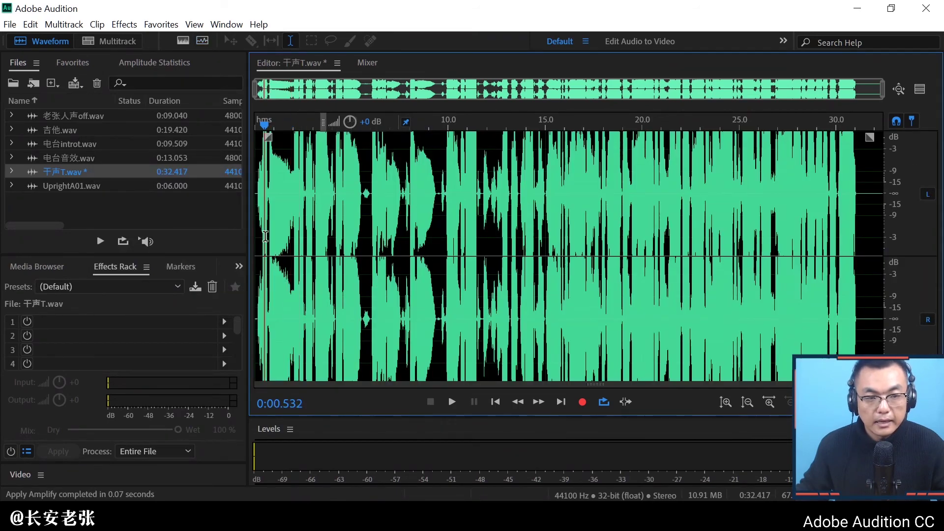
pyautogui.click(118, 25)
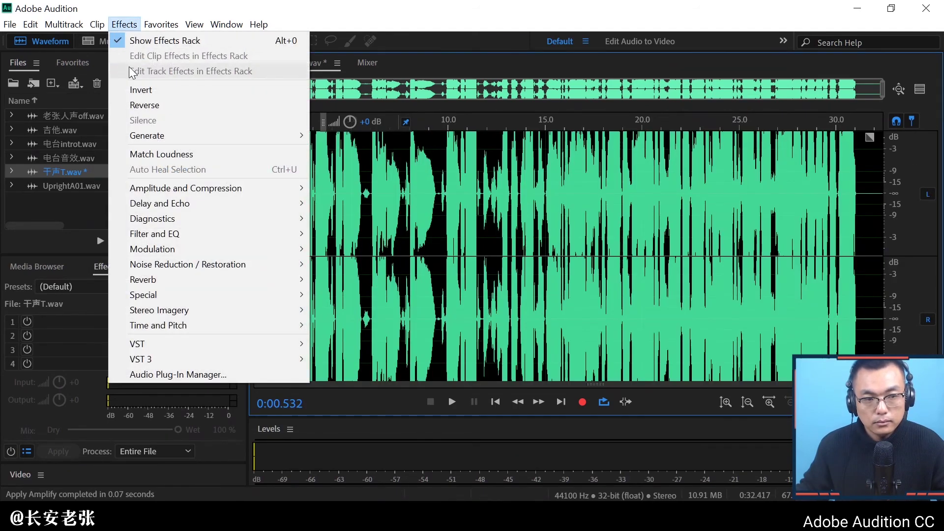
pyautogui.moveTo(302, 315)
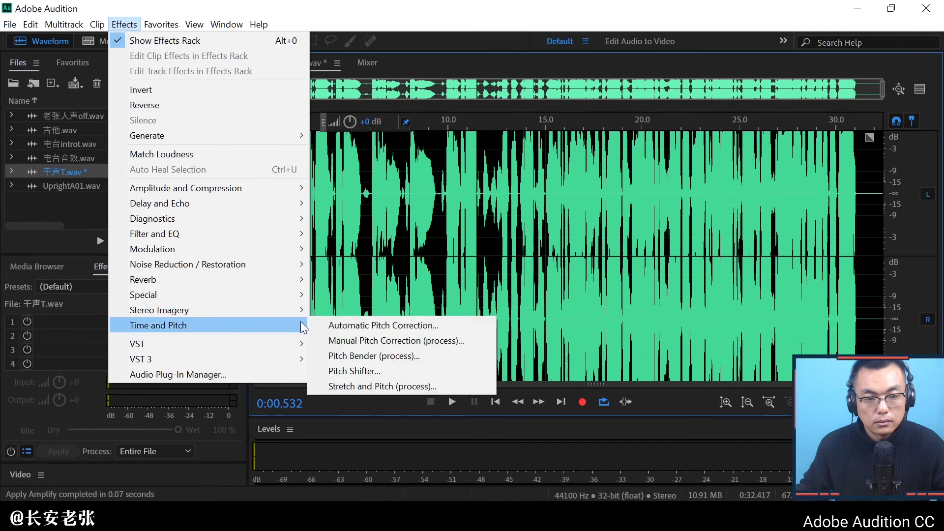
pyautogui.click(390, 326)
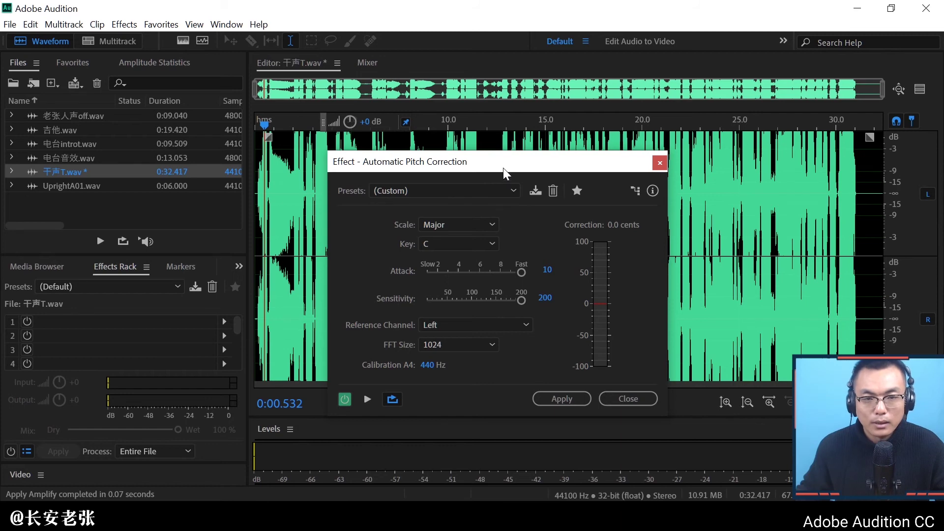
pyautogui.moveTo(504, 170); pyautogui.dragTo(403, 180)
pyautogui.click(124, 24)
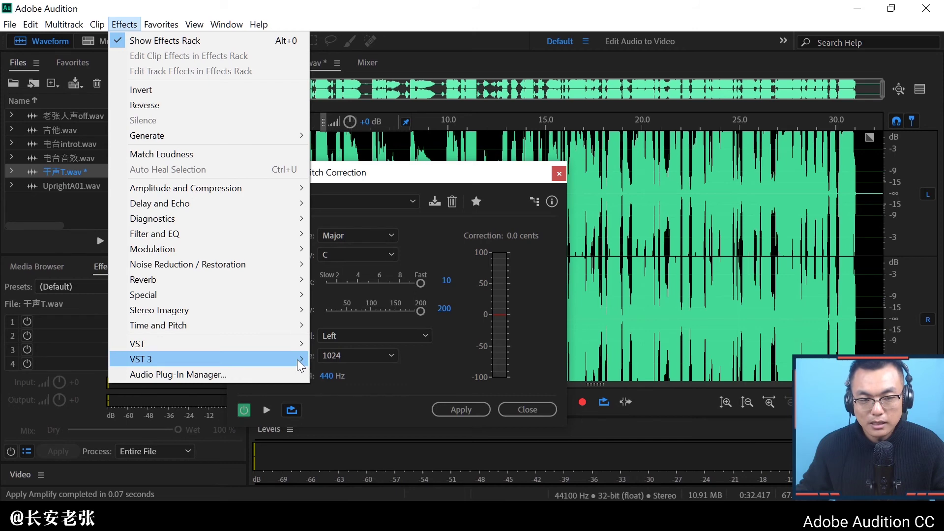
pyautogui.click(443, 182)
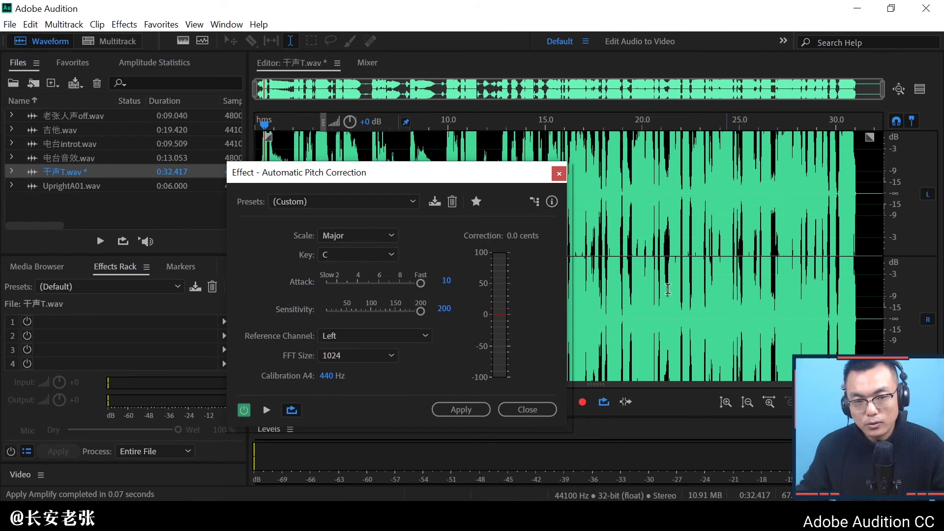
pyautogui.moveTo(433, 175); pyautogui.dragTo(327, 146)
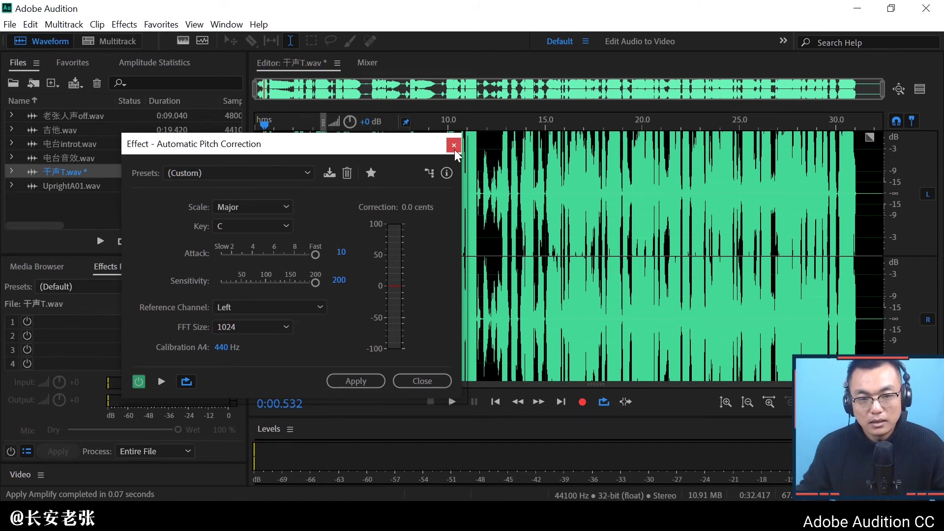
pyautogui.click(422, 381)
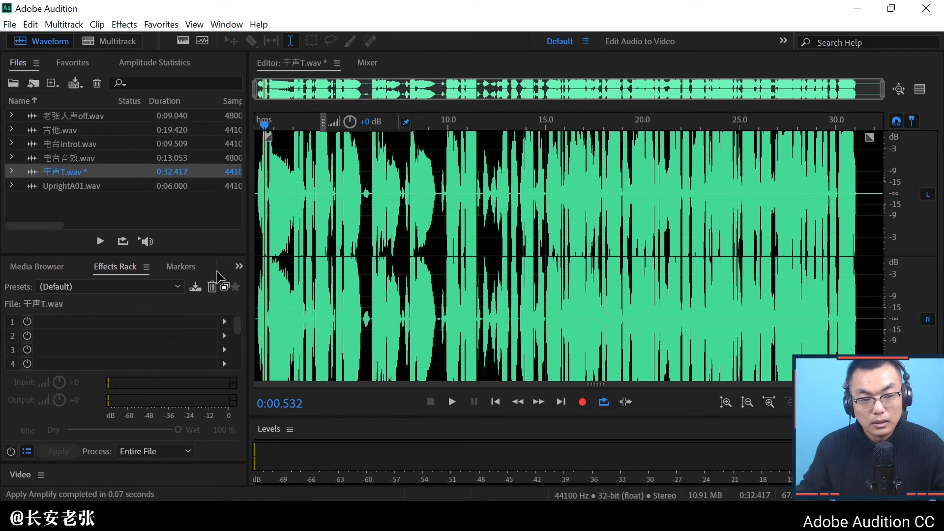
# - Revert 干声T.wav to its Open state in the edit history and place the playhead near the vocal's start
pyautogui.click(238, 270)
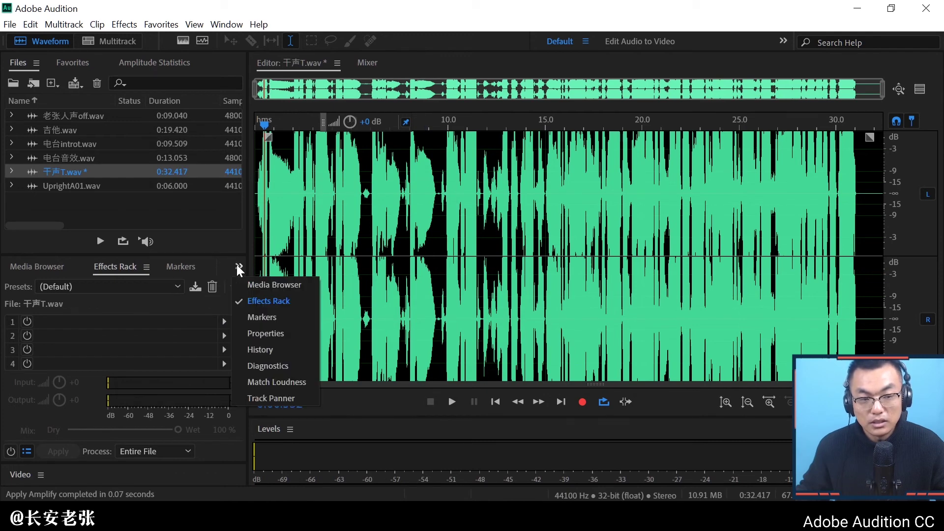
pyautogui.click(277, 344)
pyautogui.click(53, 291)
pyautogui.click(317, 249)
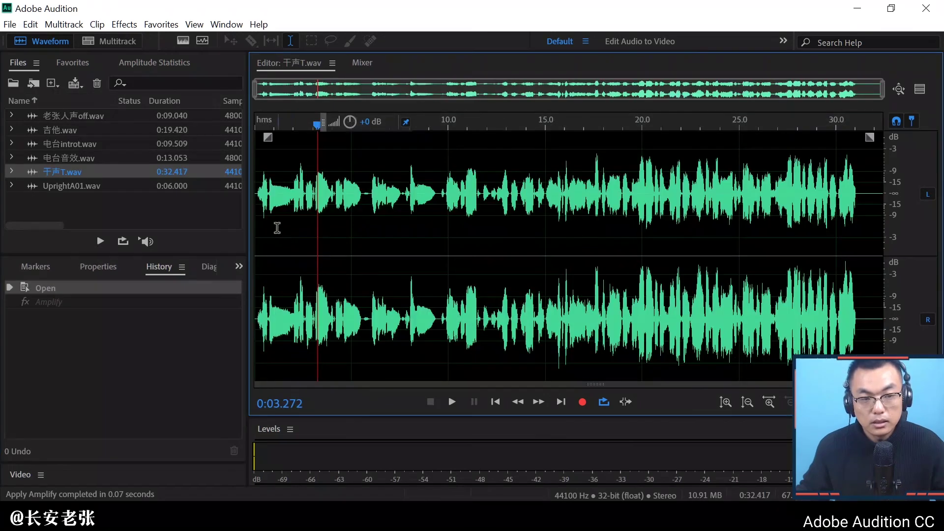
pyautogui.click(269, 211)
pyautogui.click(262, 196)
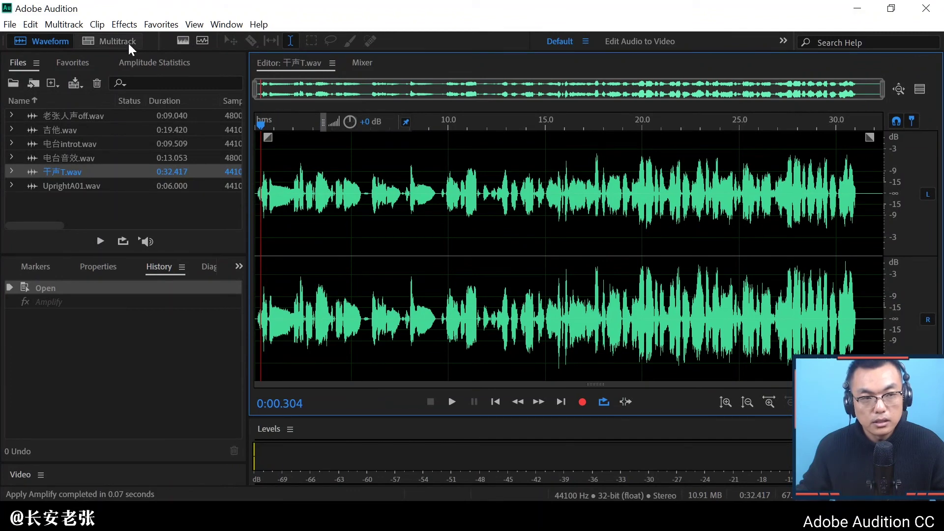
# - Open the Automatic Pitch Correction effect for 干声T.wav and reposition its dialog over the editor
pyautogui.click(124, 25)
pyautogui.moveTo(273, 326)
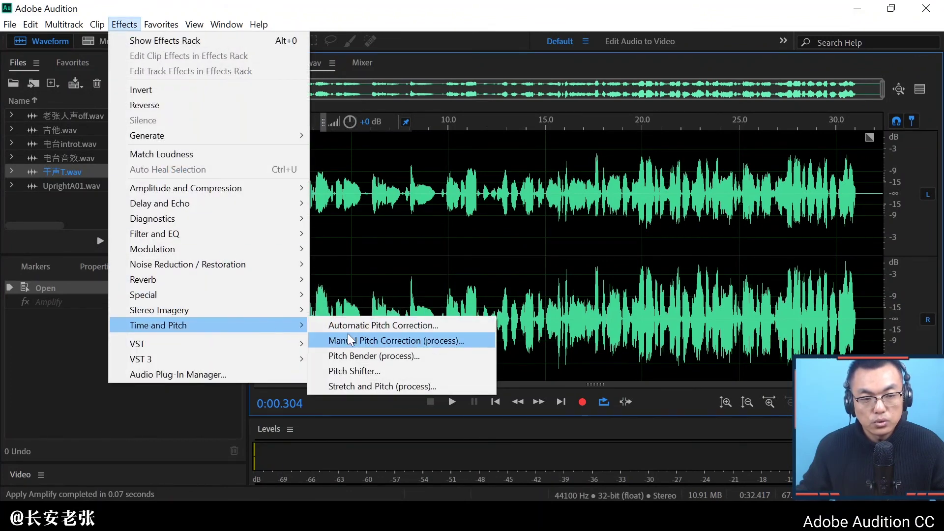
pyautogui.click(403, 327)
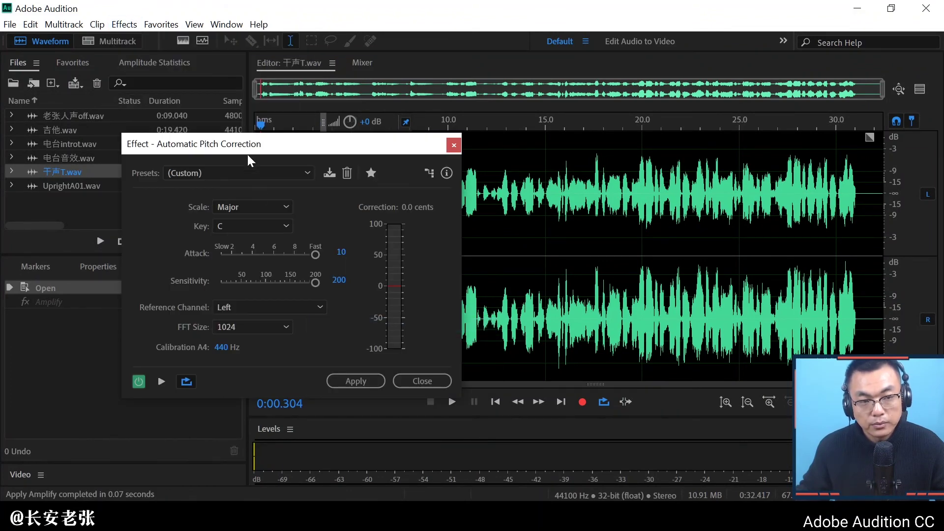
pyautogui.moveTo(241, 145); pyautogui.dragTo(288, 145)
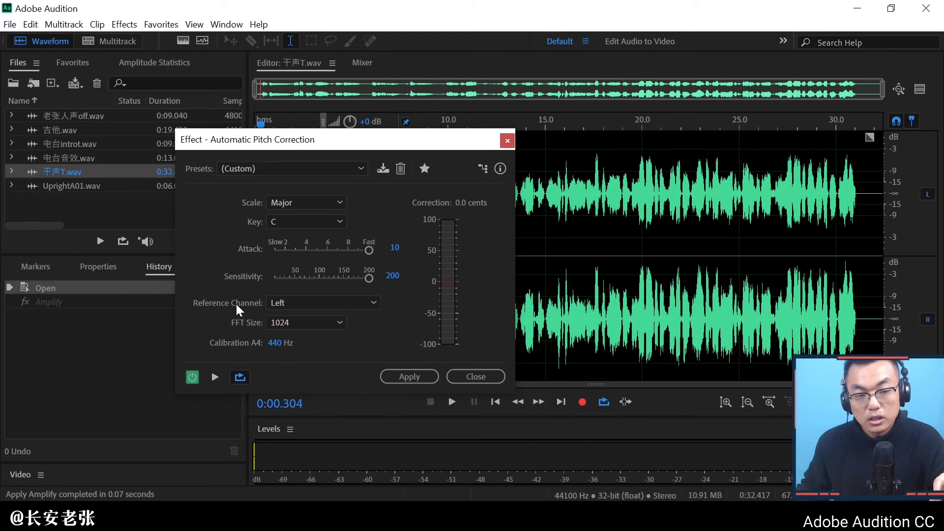
# - Keep Left as the reference channel and move the Automatic Pitch Correction dialog clear of the waveform
pyautogui.click(276, 304)
pyautogui.click(294, 308)
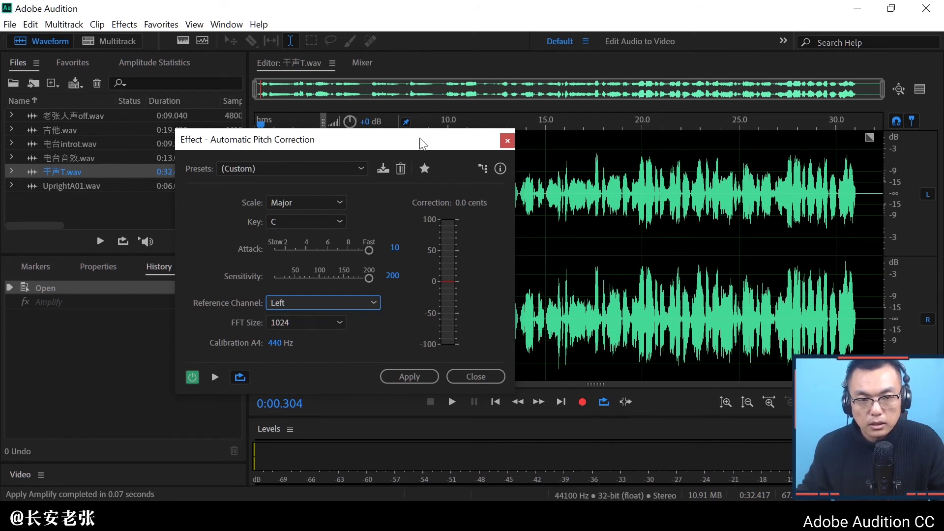
pyautogui.moveTo(421, 143); pyautogui.dragTo(258, 170)
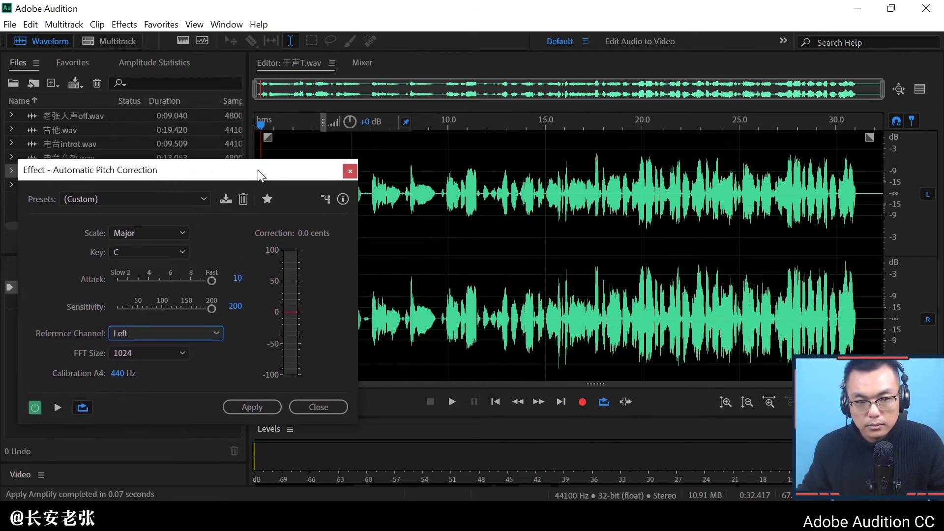
# - Compare the A Minor and C Major presets, finish on the Extreme Correction preset, and reposition the dialog
pyautogui.click(150, 199)
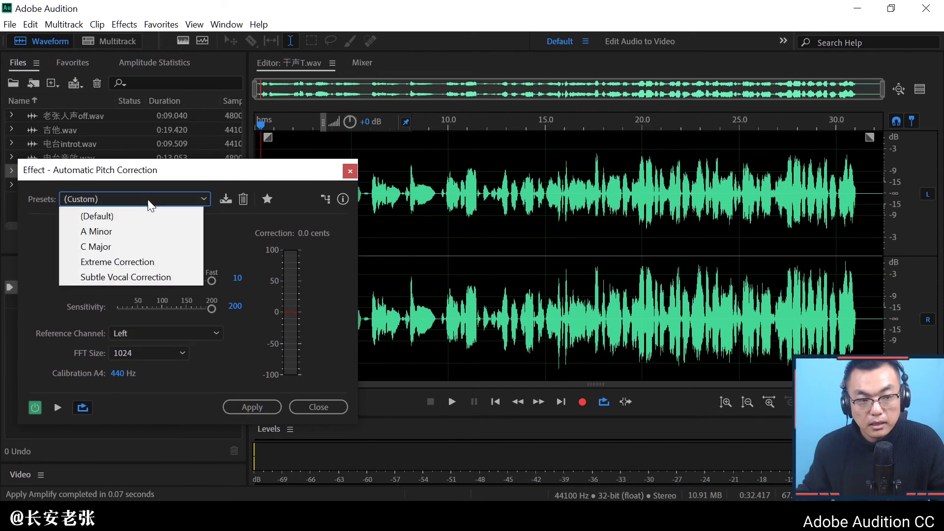
pyautogui.click(108, 234)
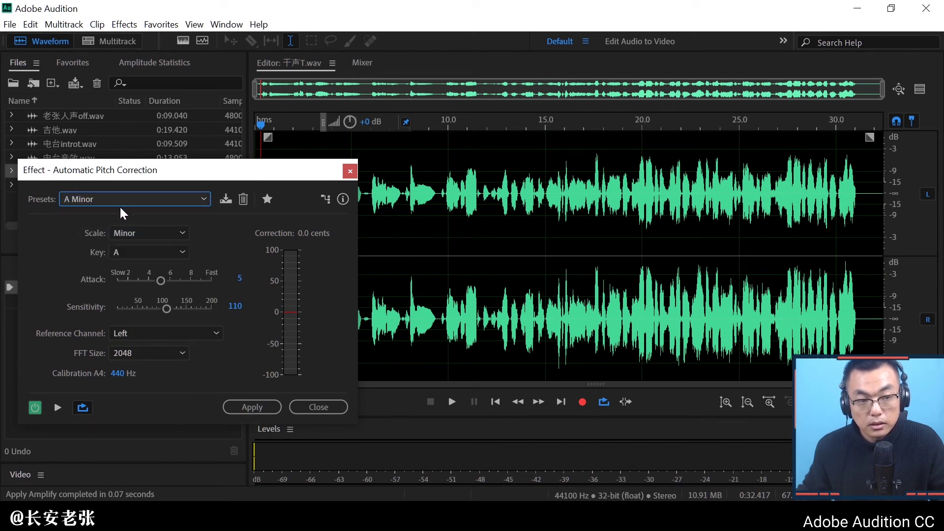
pyautogui.click(104, 198)
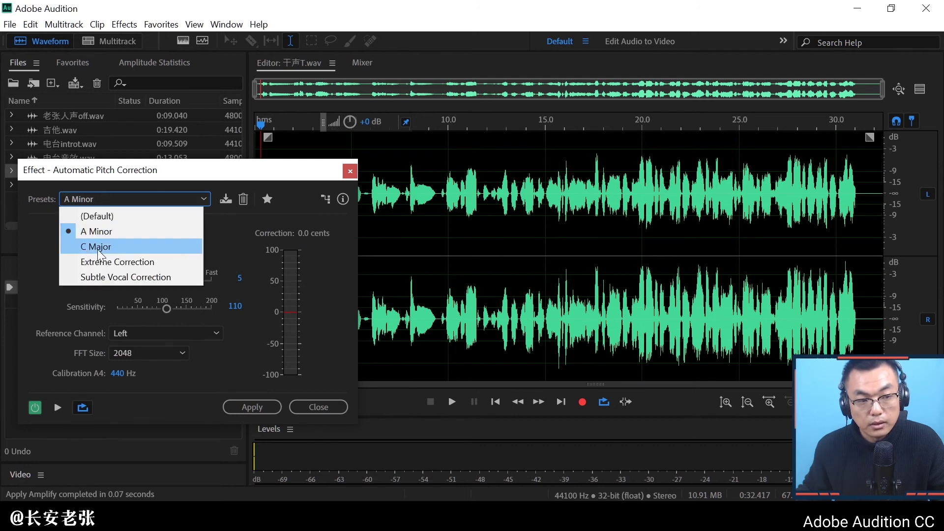
pyautogui.click(98, 248)
pyautogui.click(102, 202)
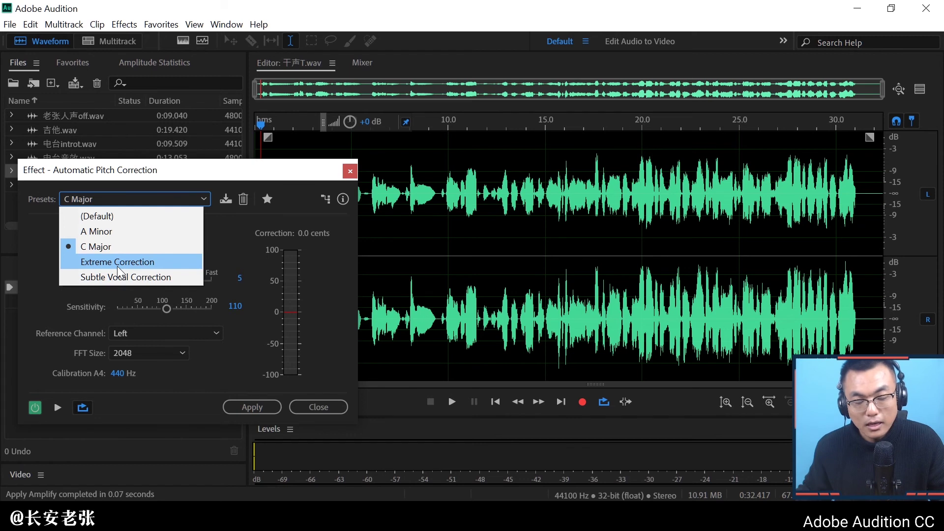
pyautogui.click(118, 265)
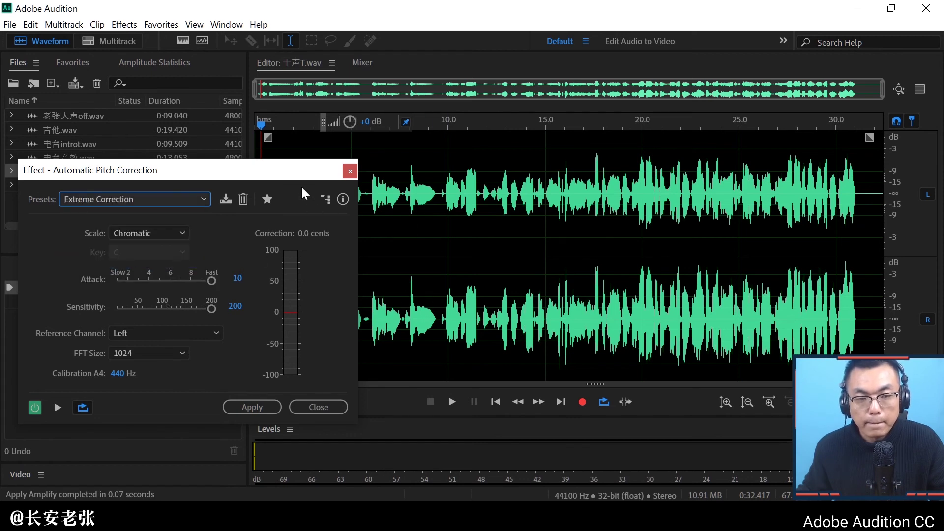
pyautogui.moveTo(300, 177); pyautogui.dragTo(264, 161)
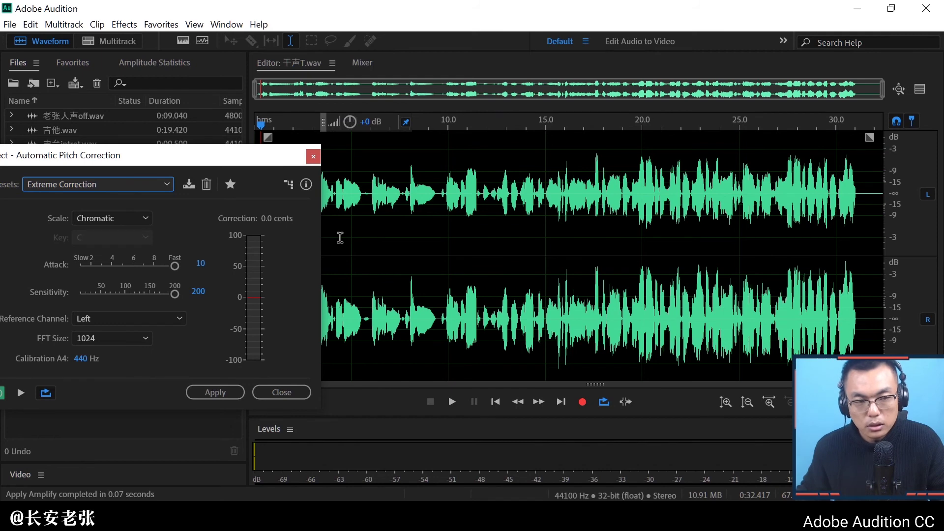
# - Try the Minor scale with the key kept at C, and return the scale to Chromatic
pyautogui.click(112, 218)
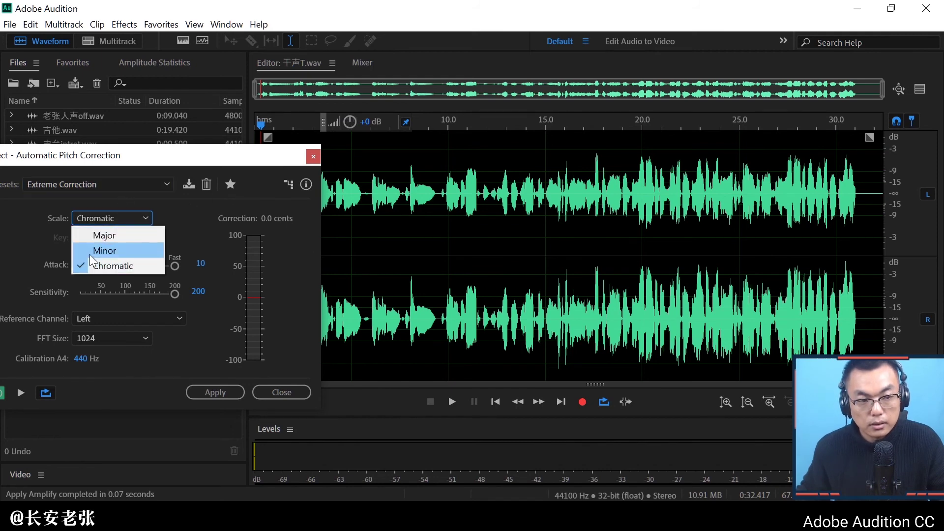
pyautogui.click(105, 251)
pyautogui.click(98, 238)
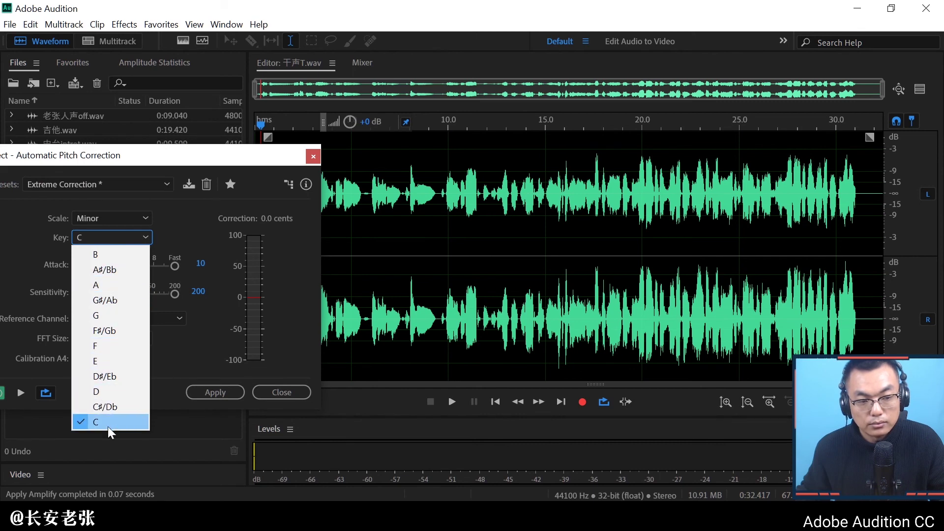
pyautogui.click(122, 236)
pyautogui.click(125, 216)
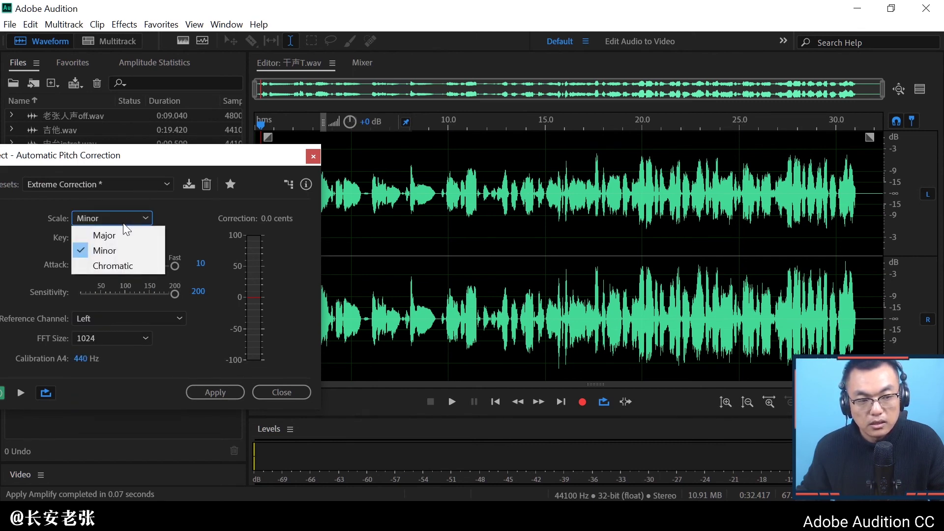
pyautogui.click(134, 250)
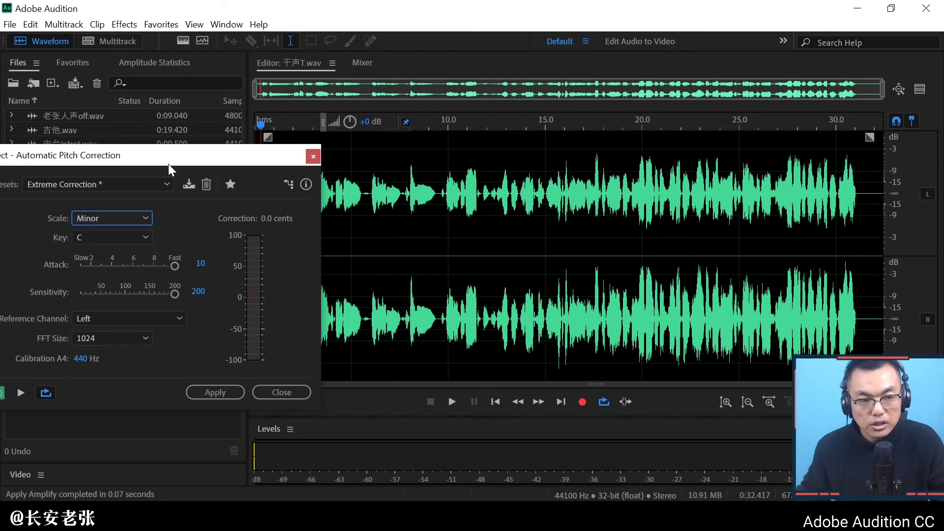
pyautogui.moveTo(168, 163); pyautogui.dragTo(194, 142)
pyautogui.click(171, 200)
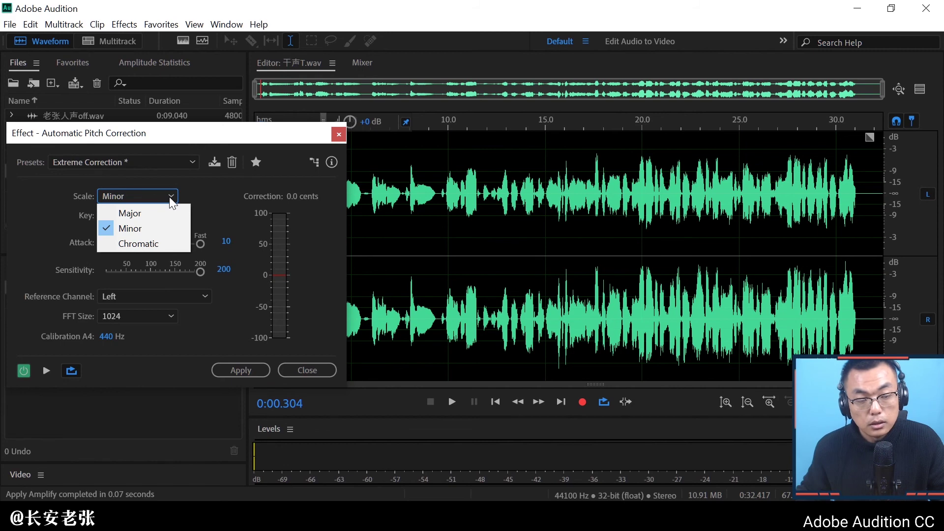
pyautogui.click(169, 245)
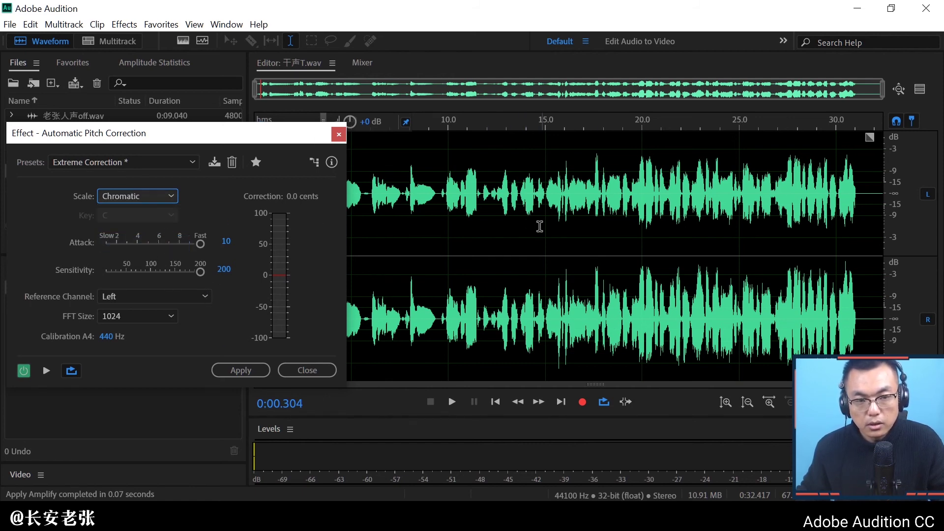
# - Preview the vocal with the Chromatic scale correction and stop the playback
pyautogui.moveTo(268, 136); pyautogui.dragTo(263, 162)
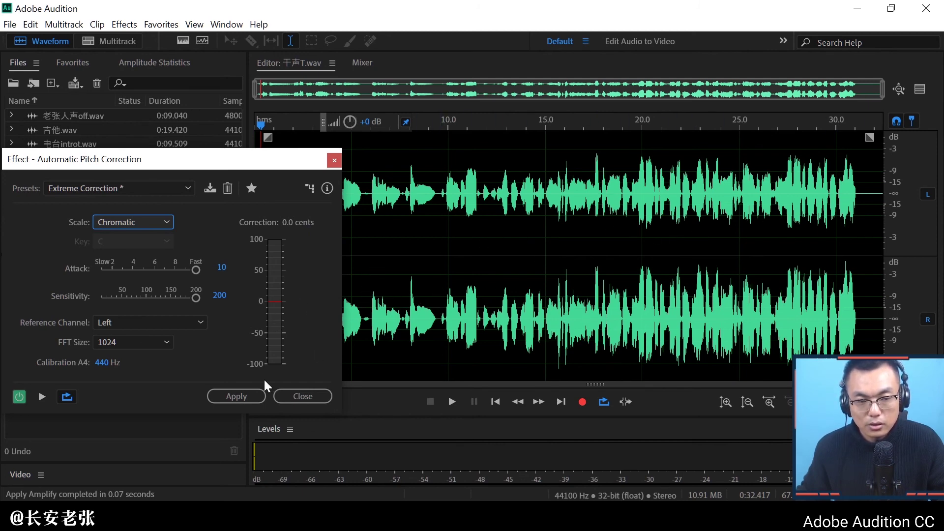
pyautogui.click(42, 399)
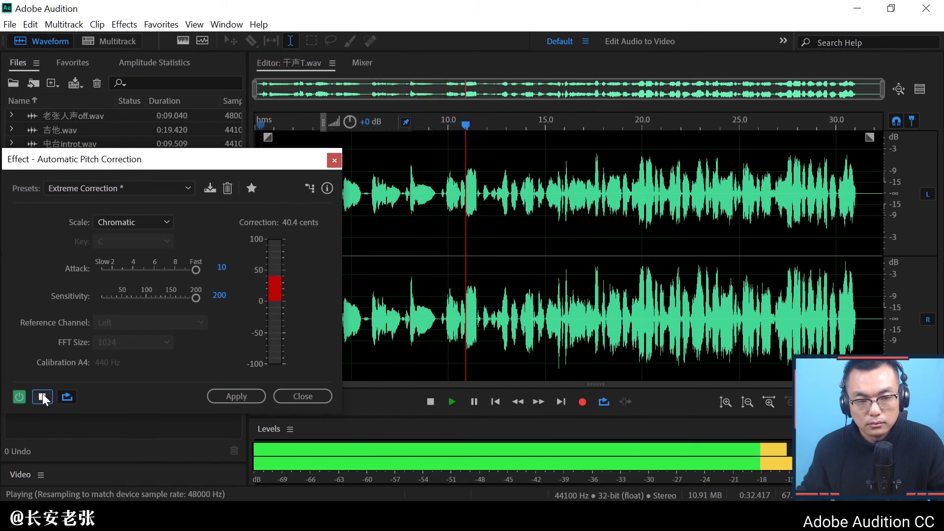
pyautogui.click(43, 396)
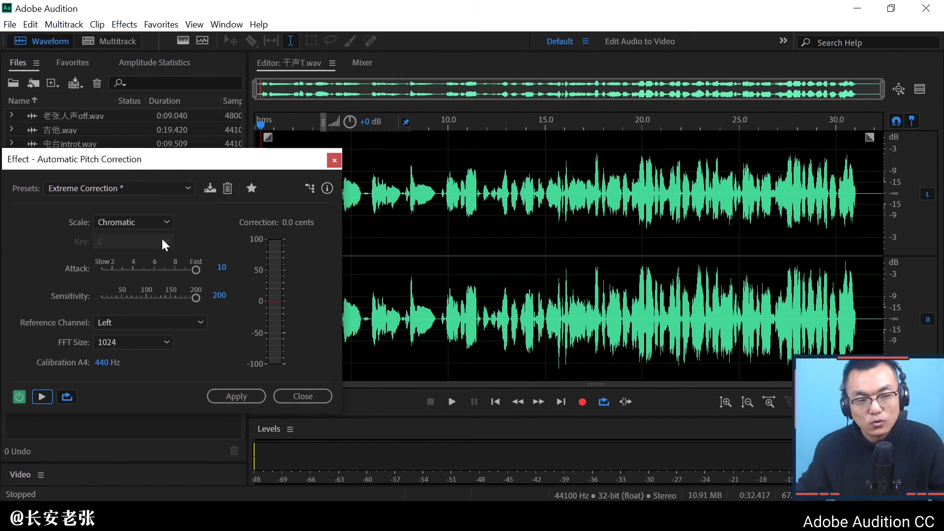
# - Set the correction scale to Major with the key B, leaving the preset choice as it is
pyautogui.click(160, 222)
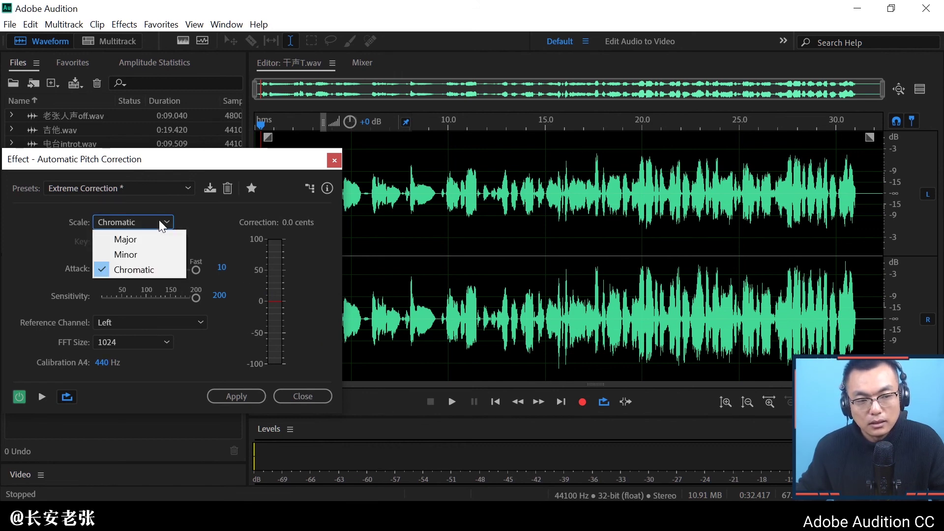
pyautogui.click(163, 236)
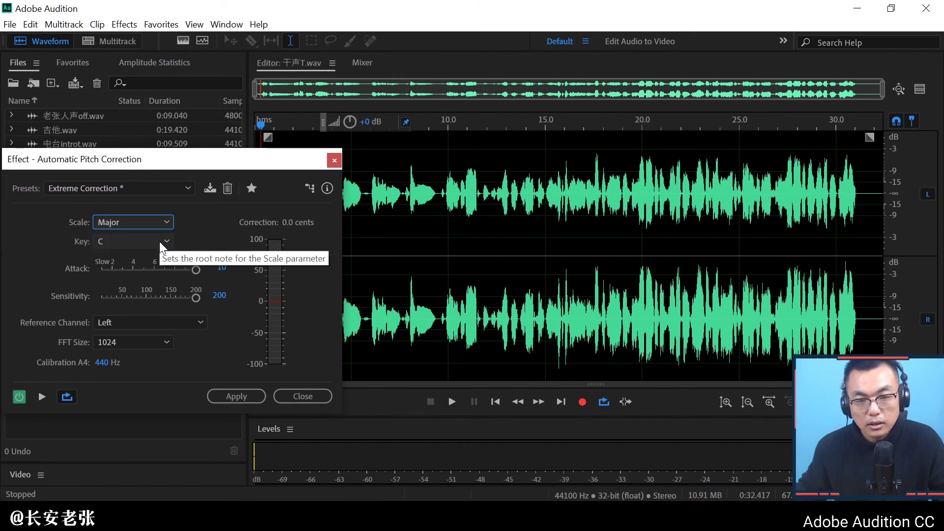
pyautogui.click(160, 241)
pyautogui.click(154, 255)
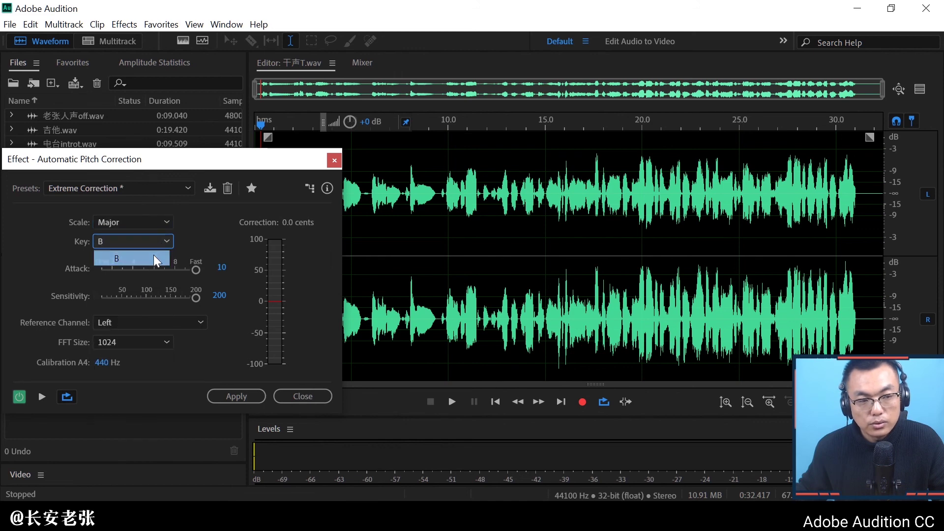
pyautogui.click(155, 187)
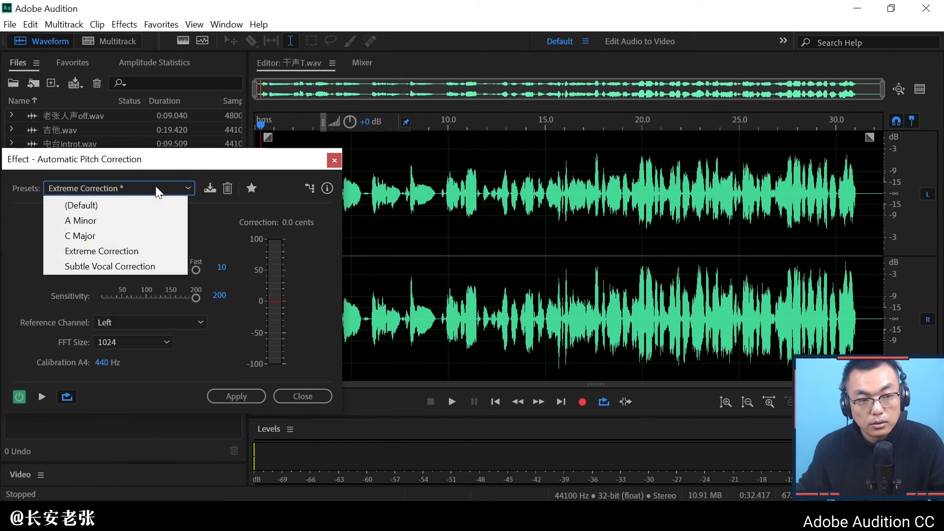
pyautogui.click(155, 187)
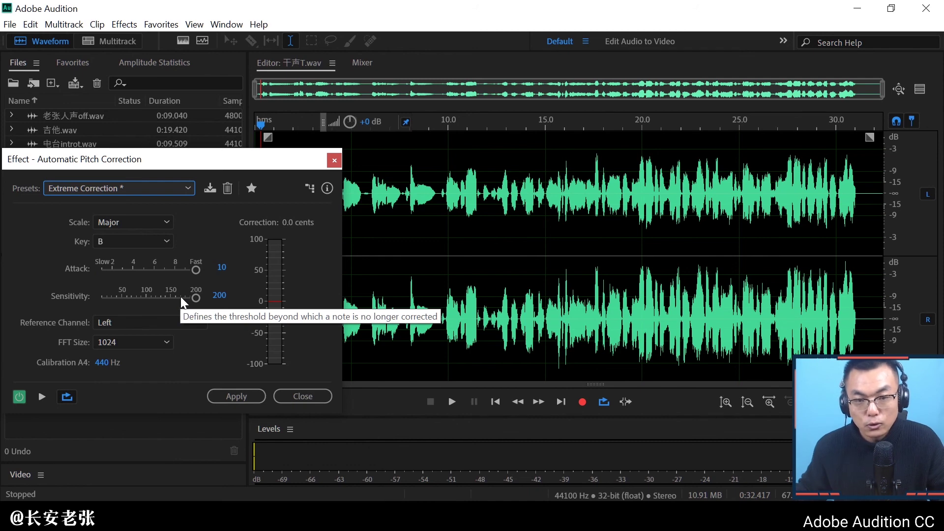
# - Preview the vocal in B major, switch the key to A♯/Bb during playback, and stop the preview
pyautogui.click(42, 396)
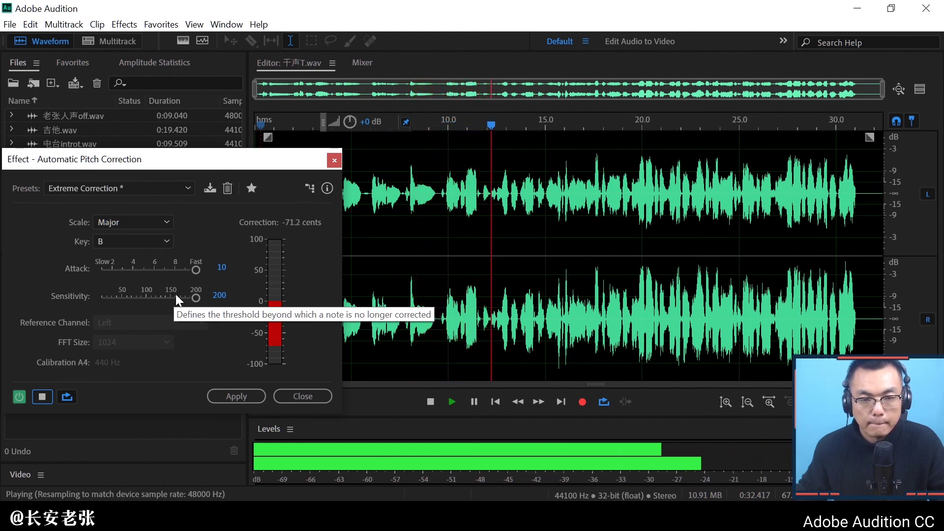
pyautogui.click(153, 240)
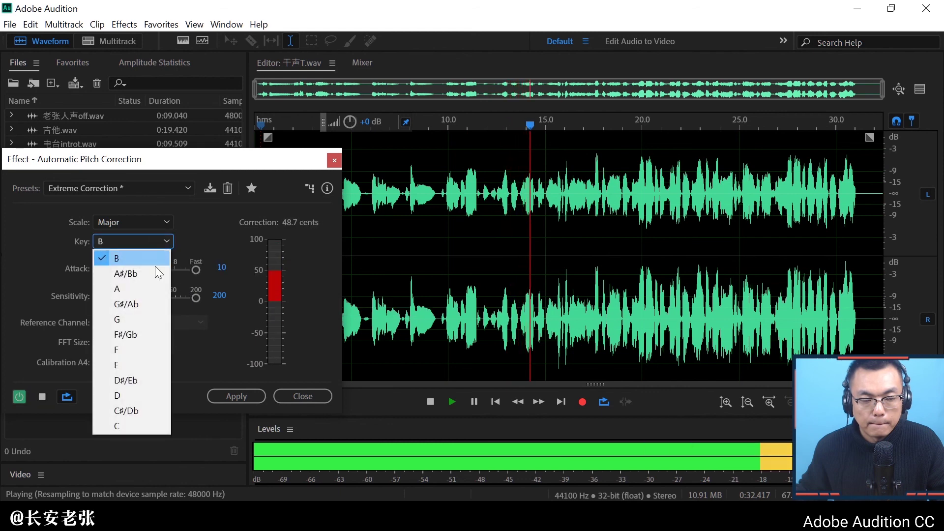
pyautogui.click(145, 278)
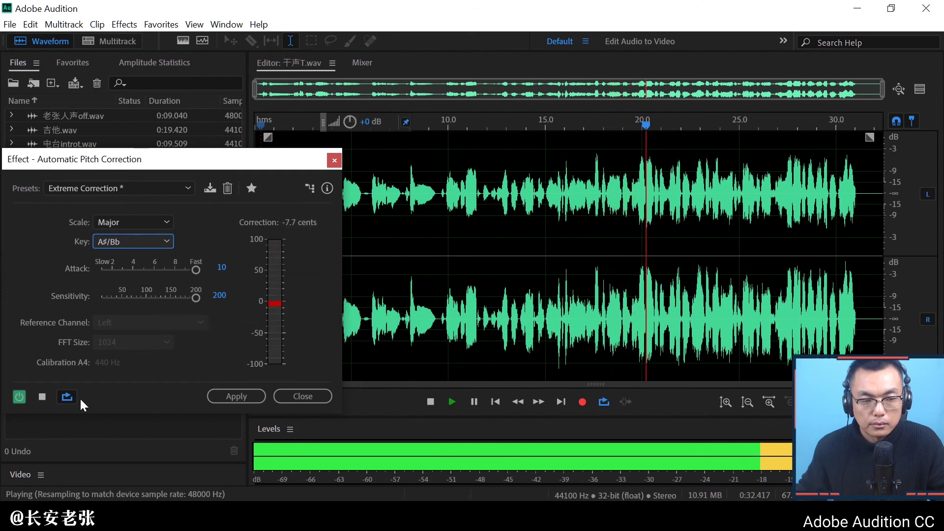
pyautogui.click(42, 398)
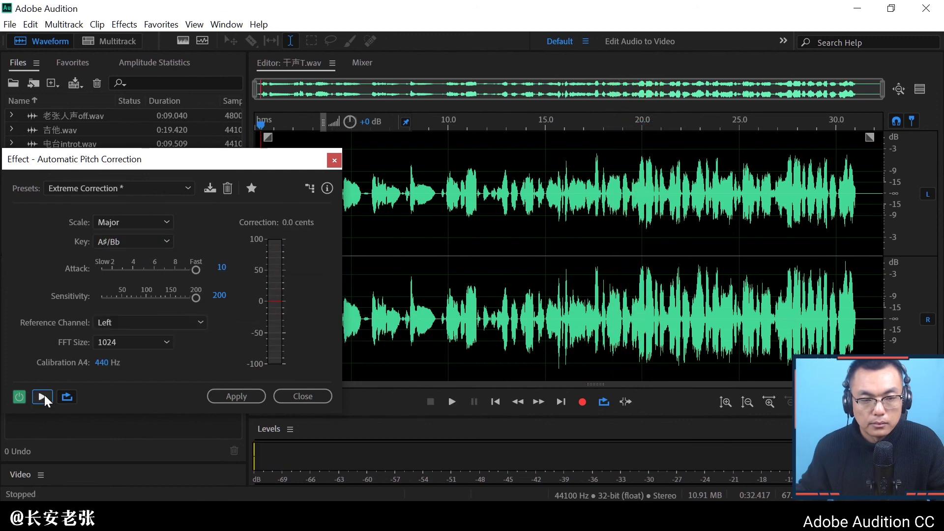
# - Try B and A as the correction key, and briefly preview the vocal in A major
pyautogui.click(149, 242)
pyautogui.click(143, 257)
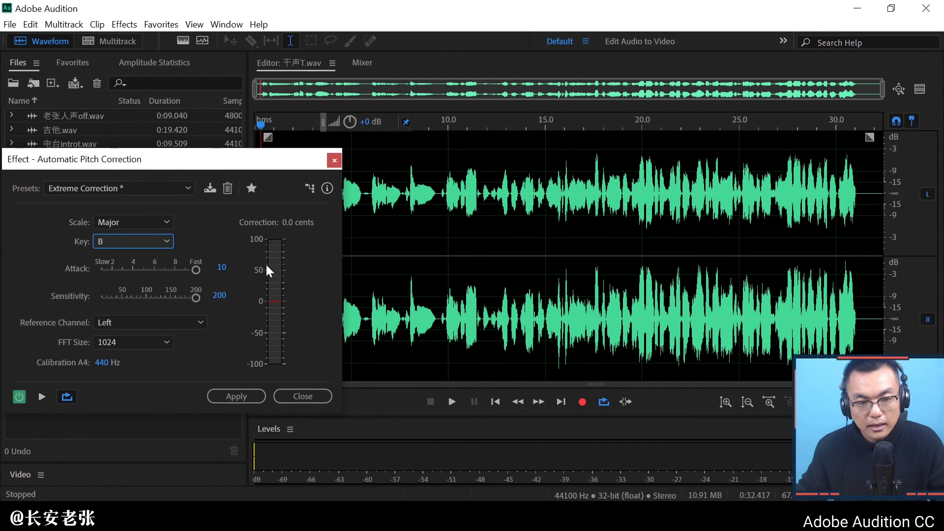
pyautogui.click(147, 240)
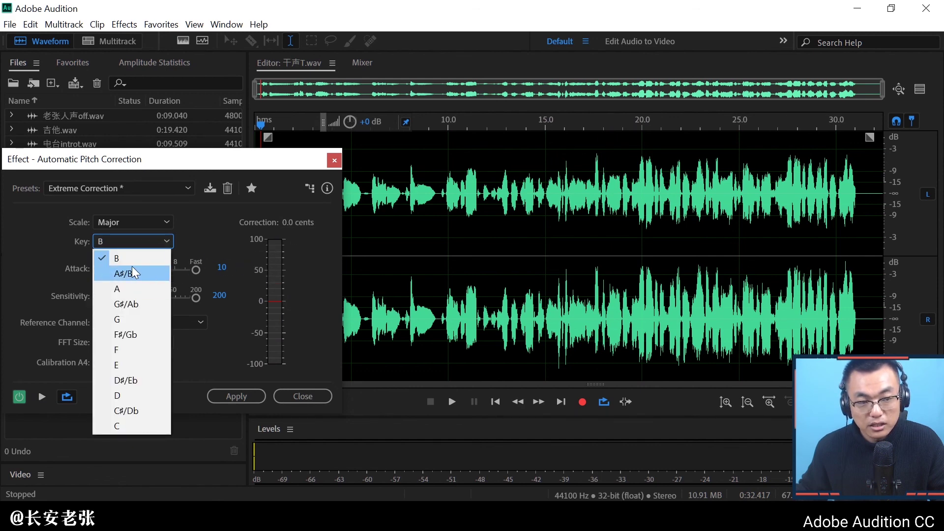
pyautogui.click(137, 288)
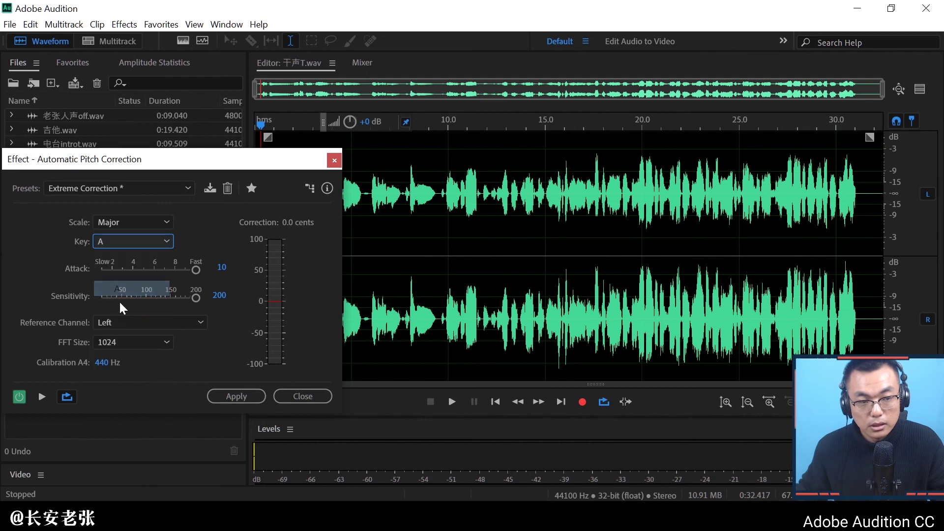
pyautogui.click(40, 398)
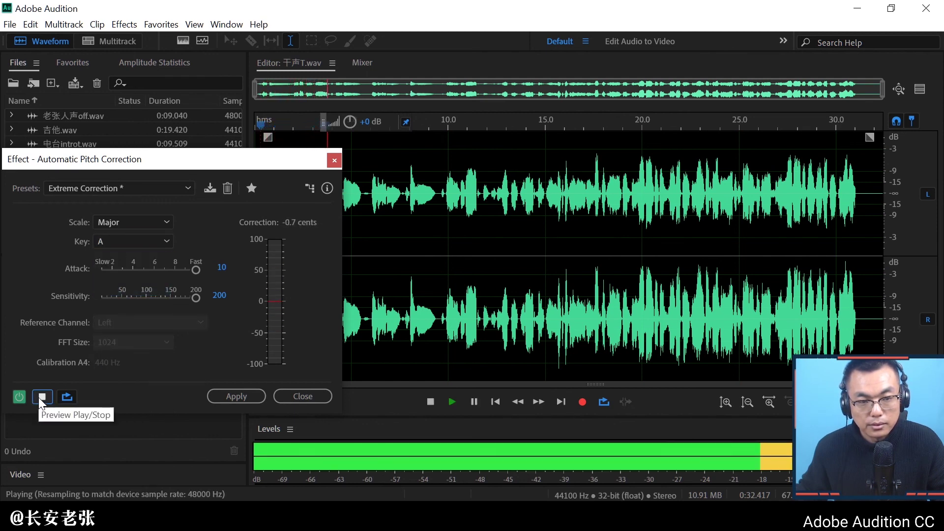
pyautogui.click(40, 398)
# - Set the key back to A♯/Bb, preview the corrected vocal from its start, and stop
pyautogui.click(132, 241)
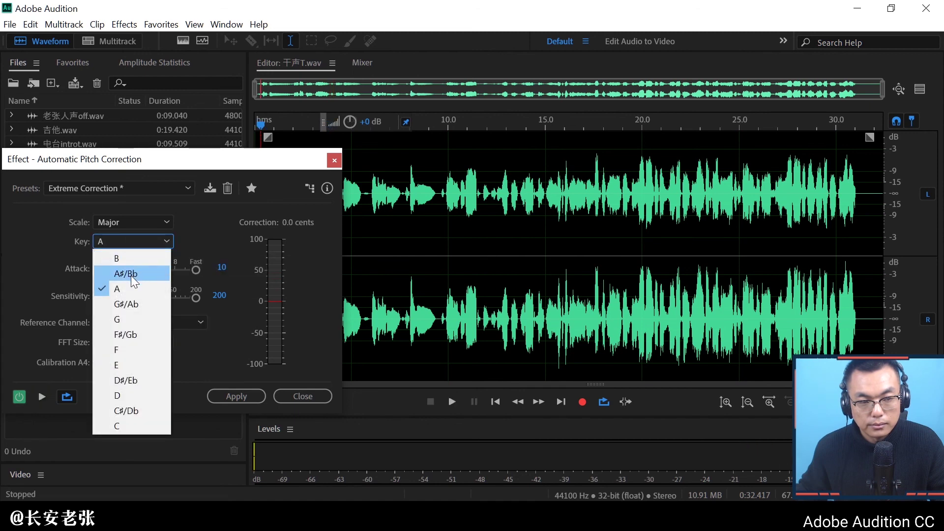
pyautogui.click(131, 274)
pyautogui.click(46, 394)
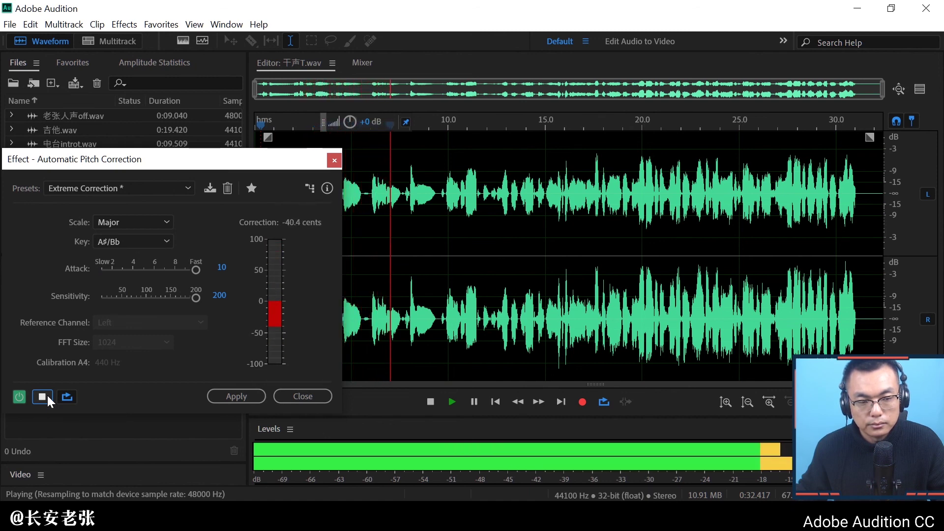
pyautogui.click(46, 394)
# - Set the correction key to C and start previewing the vocal in C major
pyautogui.click(144, 240)
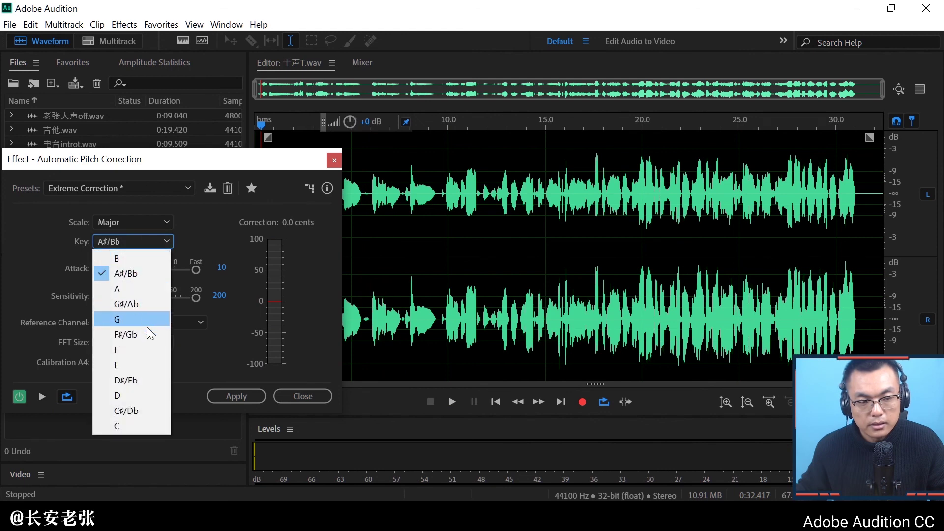
pyautogui.click(156, 424)
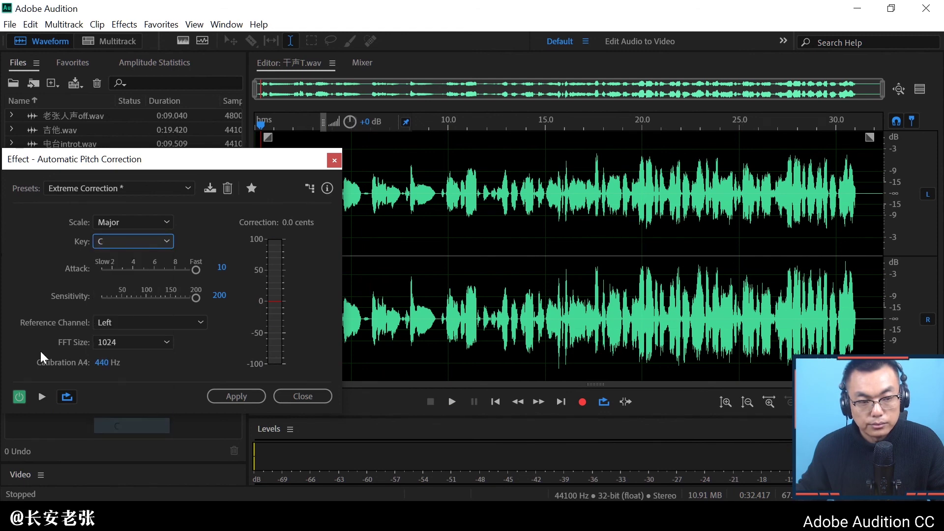
pyautogui.click(44, 398)
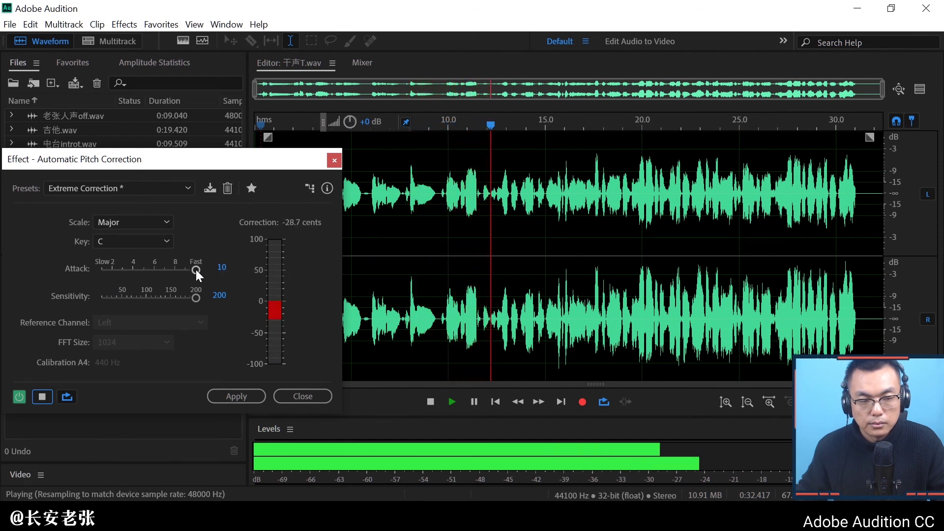
# - Stop the C major preview, lower the correction's attack to 4, and preview the vocal again from its start
pyautogui.press('space')
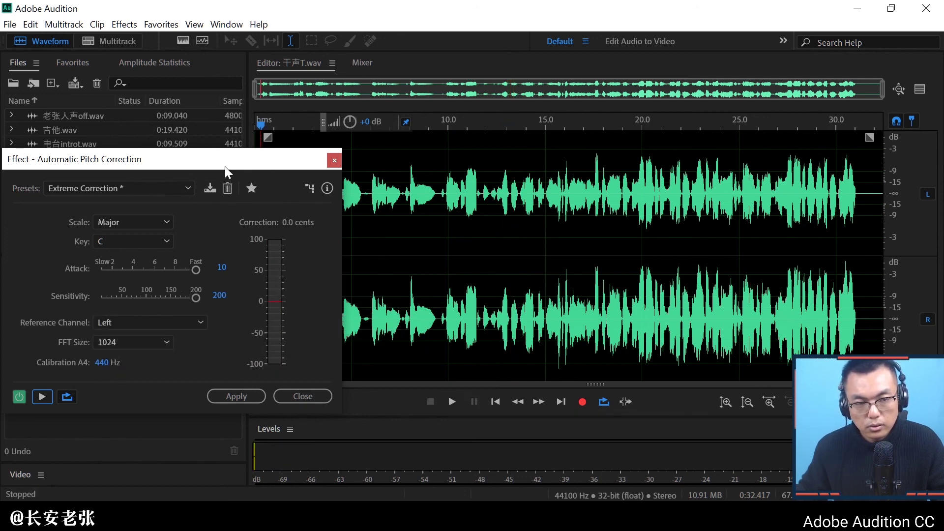
pyautogui.moveTo(225, 168); pyautogui.dragTo(280, 171)
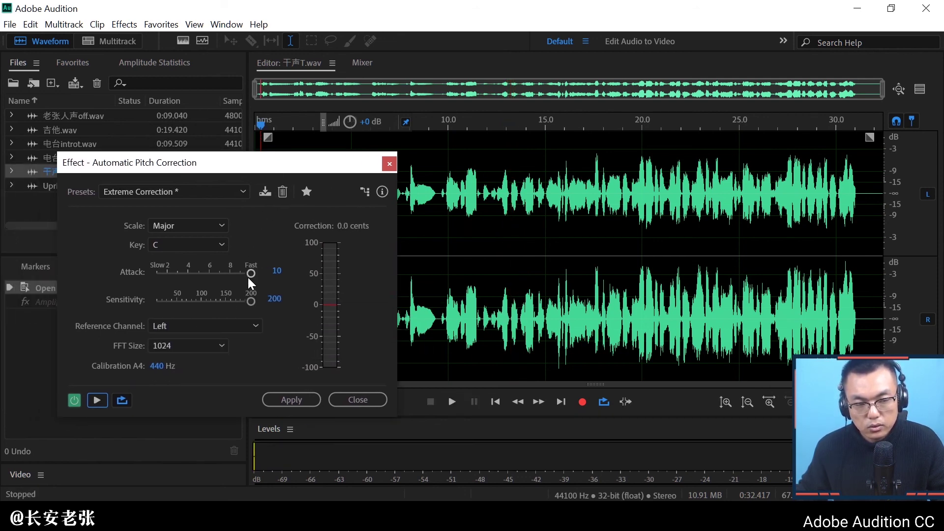
pyautogui.moveTo(251, 274); pyautogui.dragTo(185, 278)
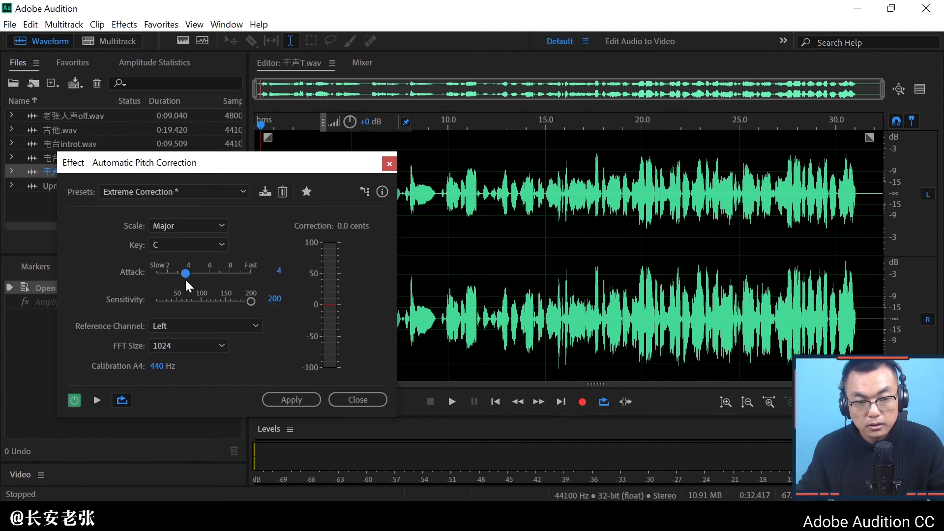
pyautogui.click(89, 403)
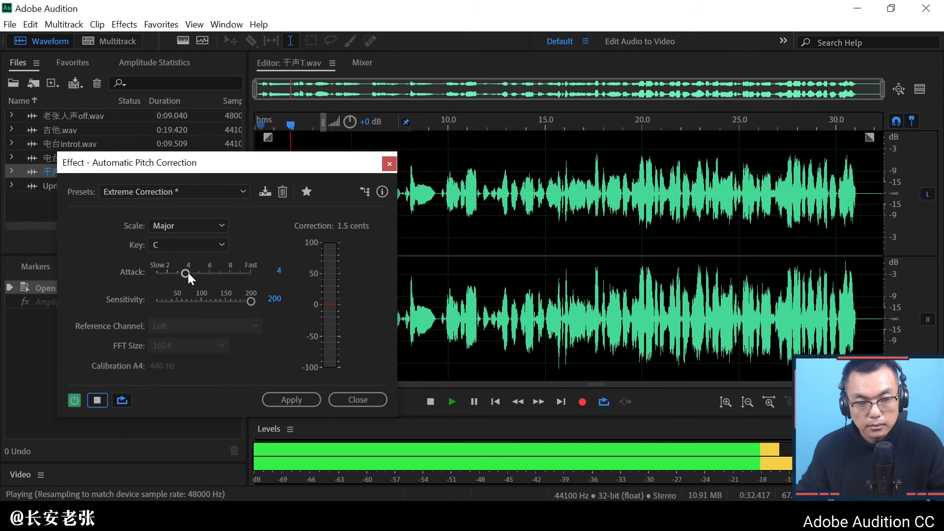
# - During playback, try attack 2 with sensitivity 55, settle on attack 6 with sensitivity 89, and stop the preview
pyautogui.moveTo(188, 273); pyautogui.dragTo(173, 274)
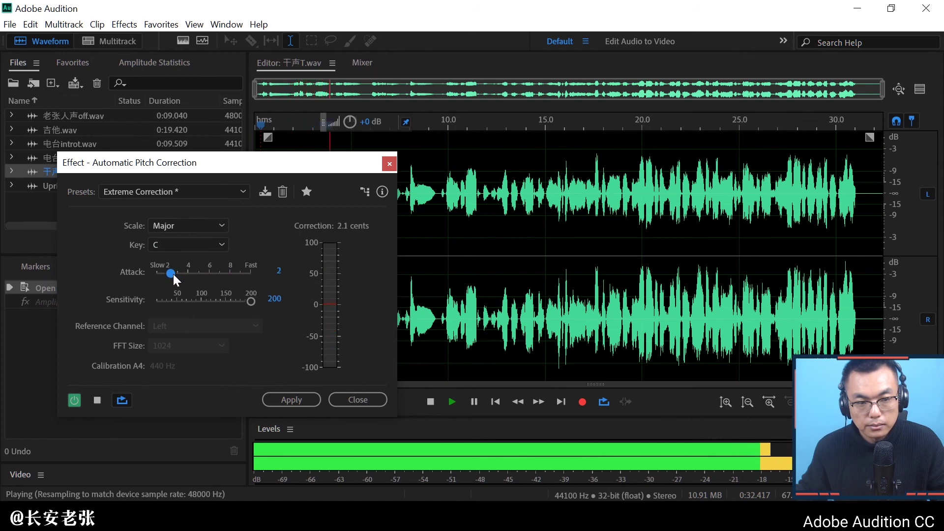
pyautogui.moveTo(245, 301); pyautogui.dragTo(178, 302)
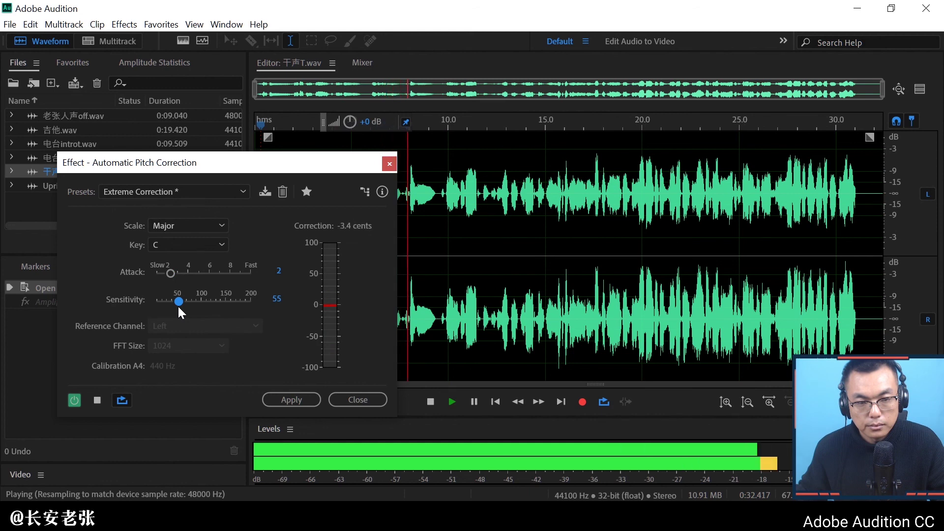
pyautogui.moveTo(178, 305); pyautogui.dragTo(205, 275)
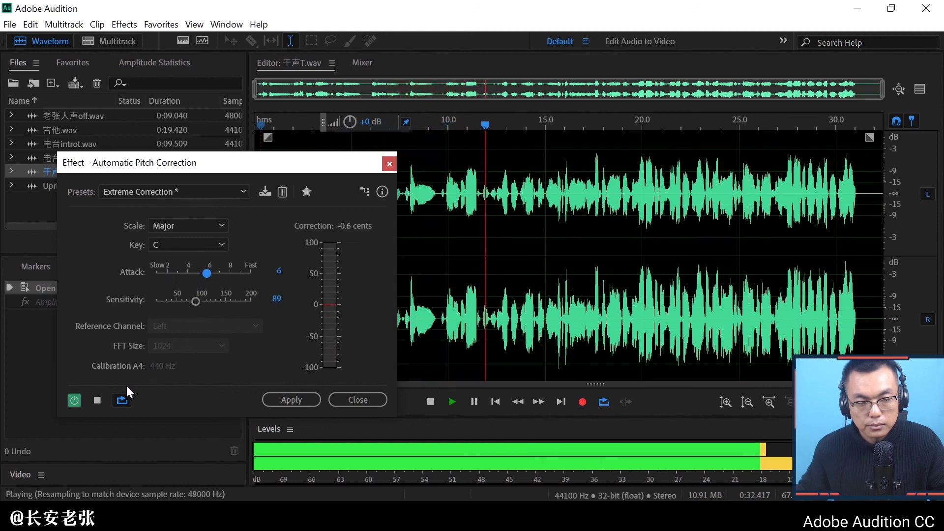
pyautogui.click(100, 400)
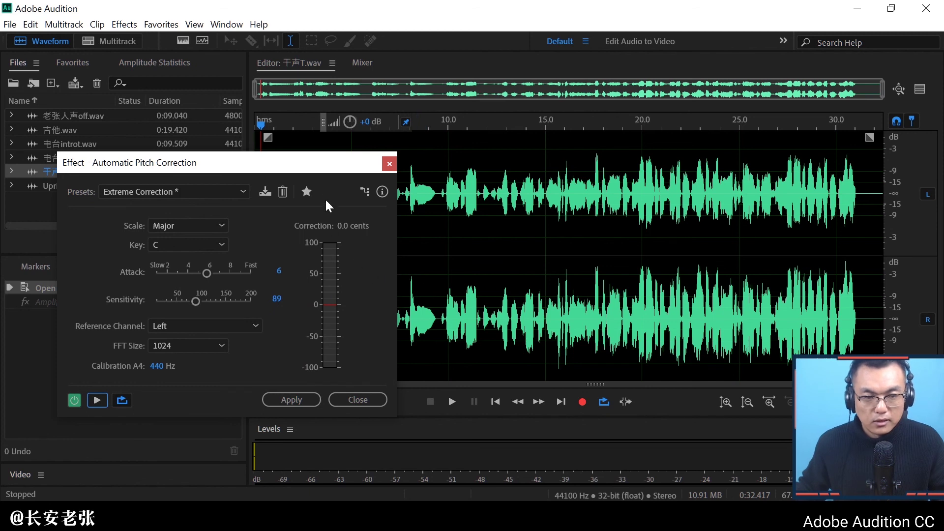
pyautogui.moveTo(339, 163); pyautogui.dragTo(307, 177)
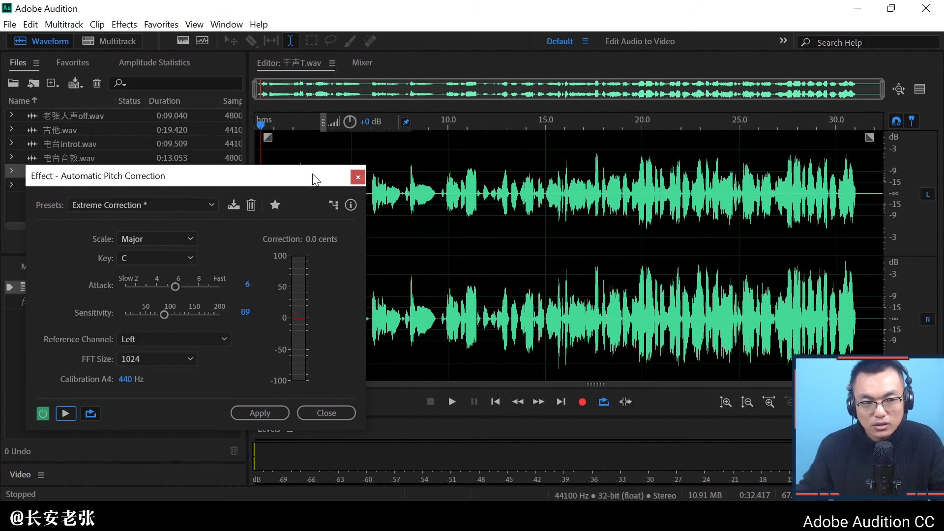
pyautogui.moveTo(315, 178); pyautogui.dragTo(334, 163)
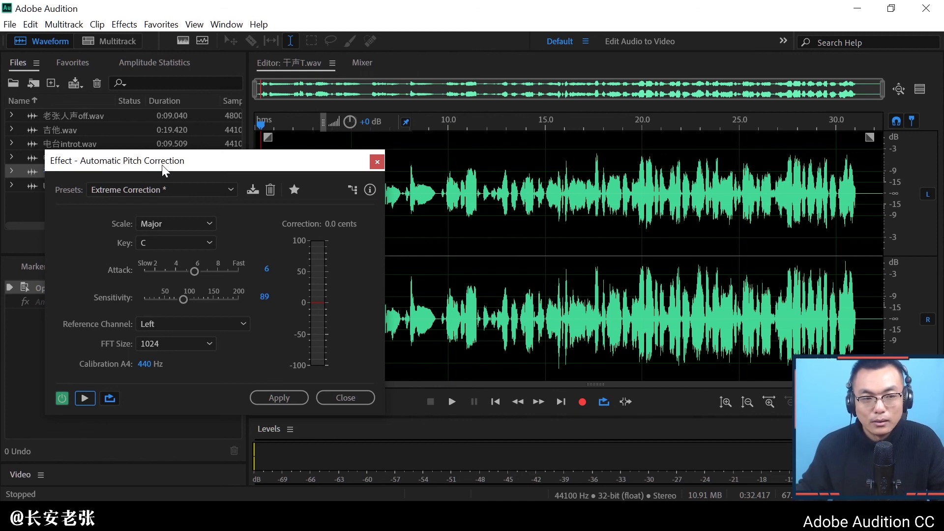
pyautogui.moveTo(161, 164); pyautogui.dragTo(230, 170)
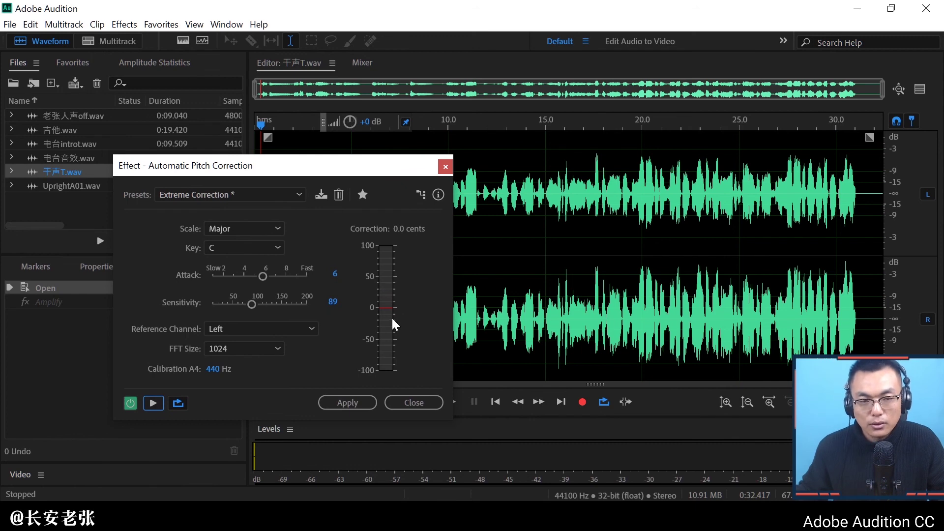
pyautogui.click(124, 24)
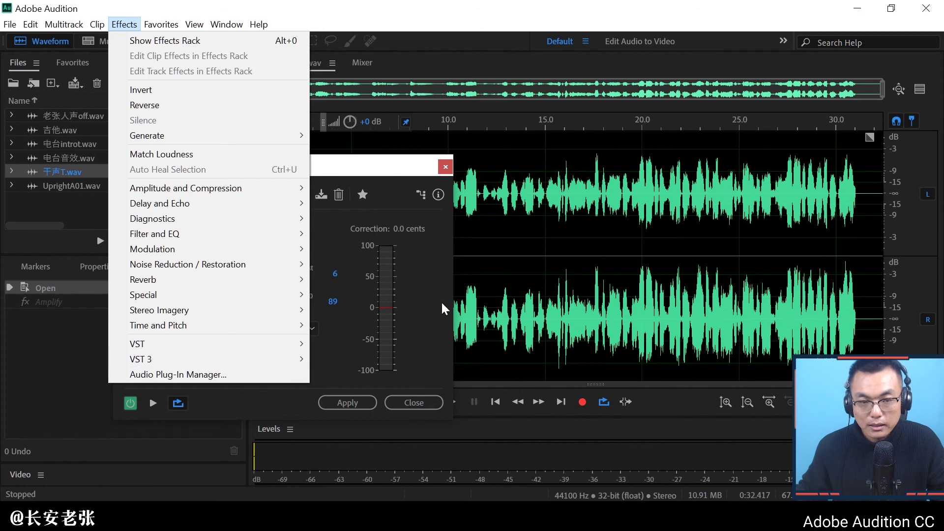
pyautogui.click(388, 167)
pyautogui.moveTo(370, 170); pyautogui.dragTo(243, 173)
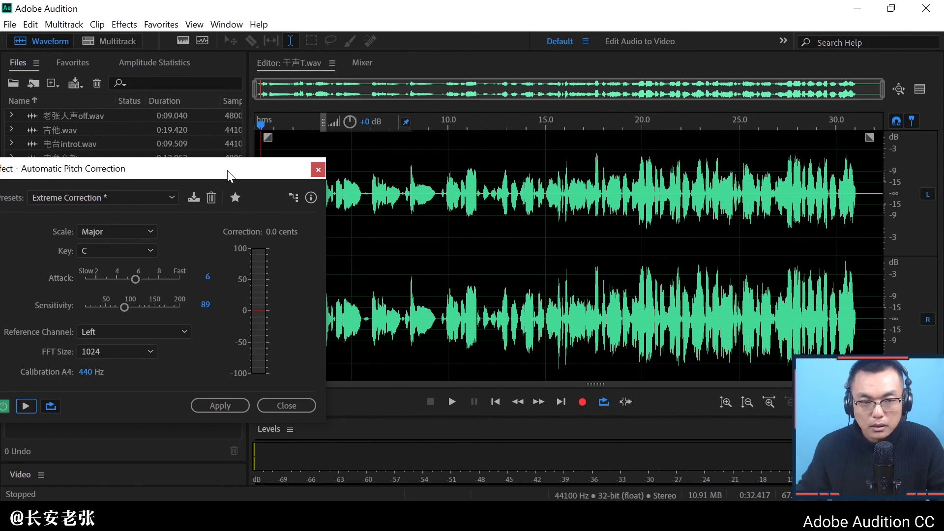
pyautogui.moveTo(228, 170); pyautogui.dragTo(352, 197)
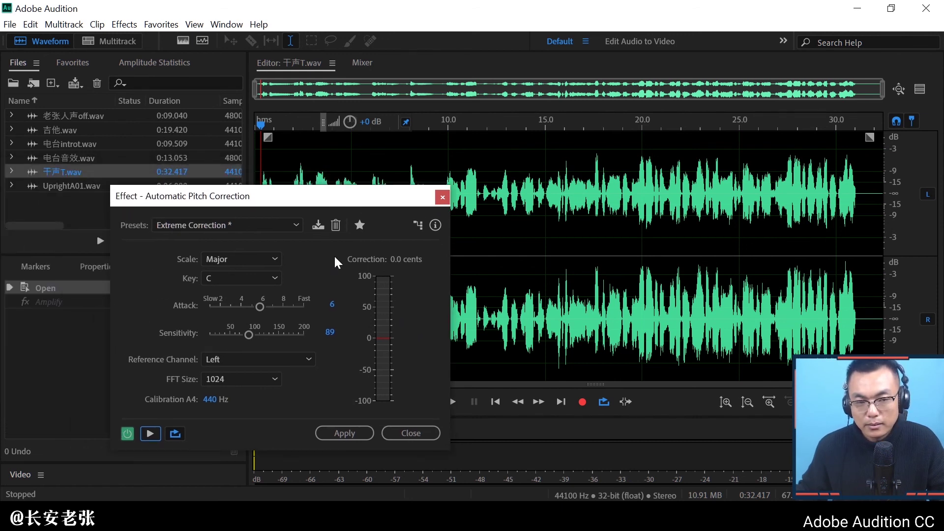